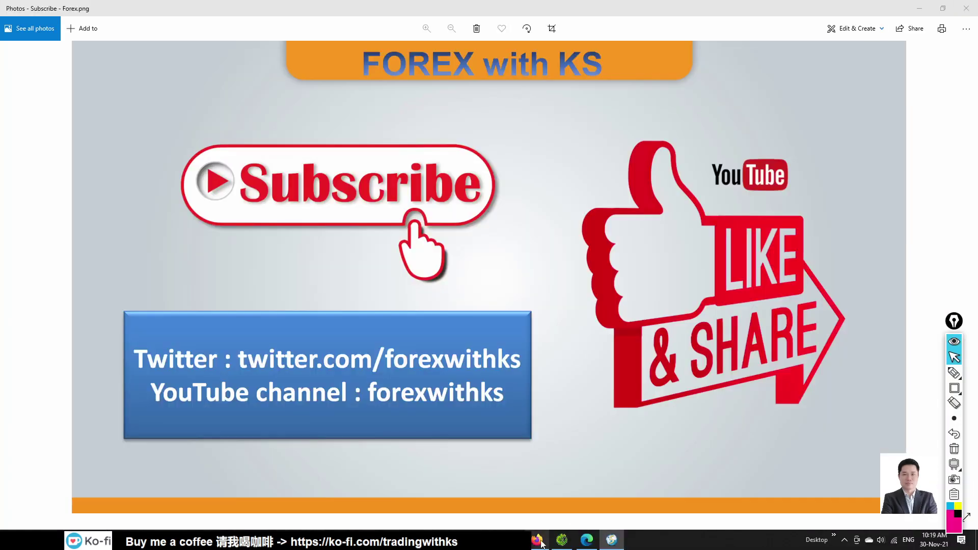
Leave Microsoft Photos for Firefox's 'Calendar | Forex Factory' economic calendar tab
click(537, 540)
click(38, 5)
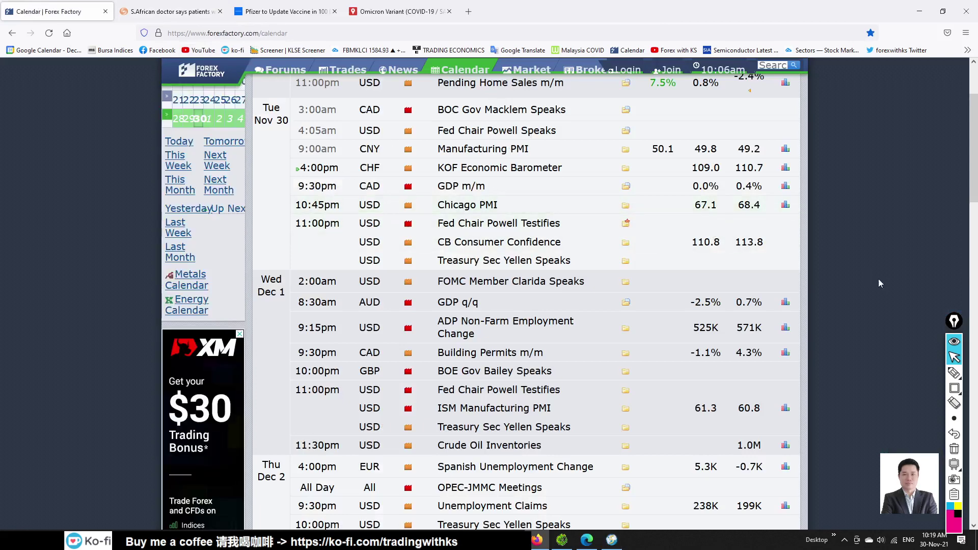
mouse_move(954, 389)
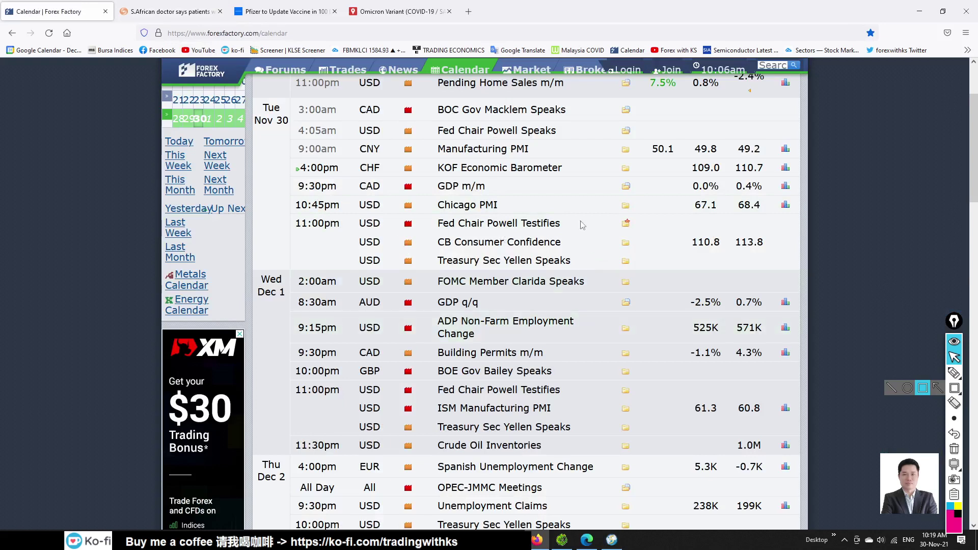
click(954, 389)
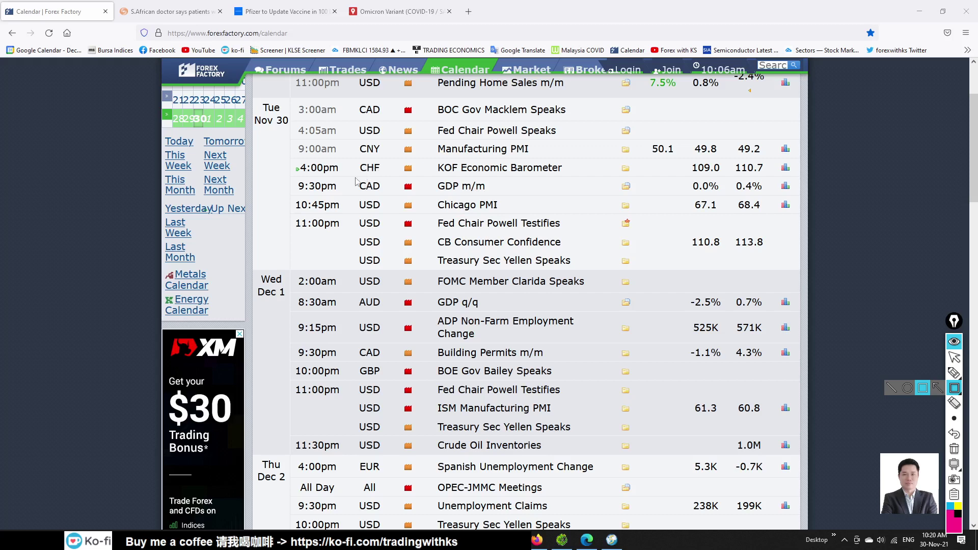
drag(355, 179, 771, 200)
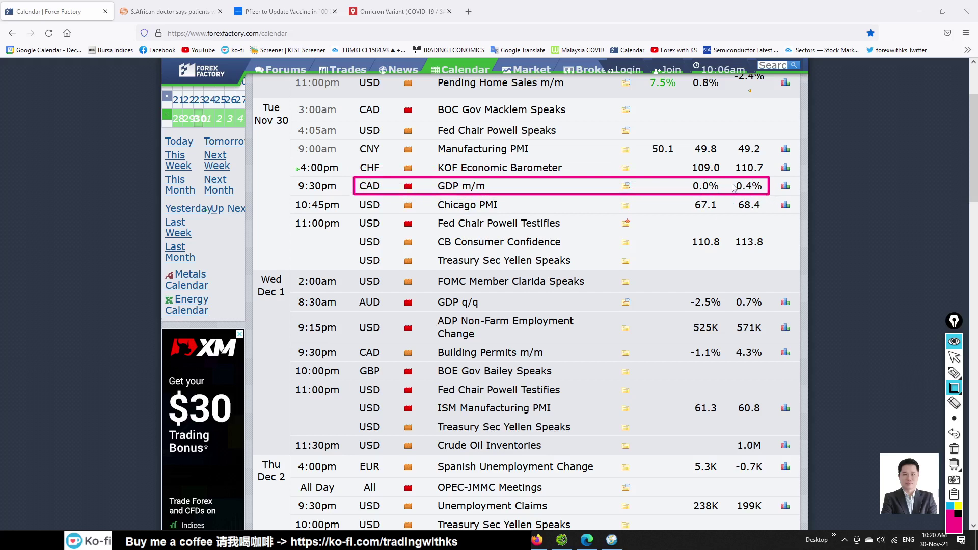
click(954, 357)
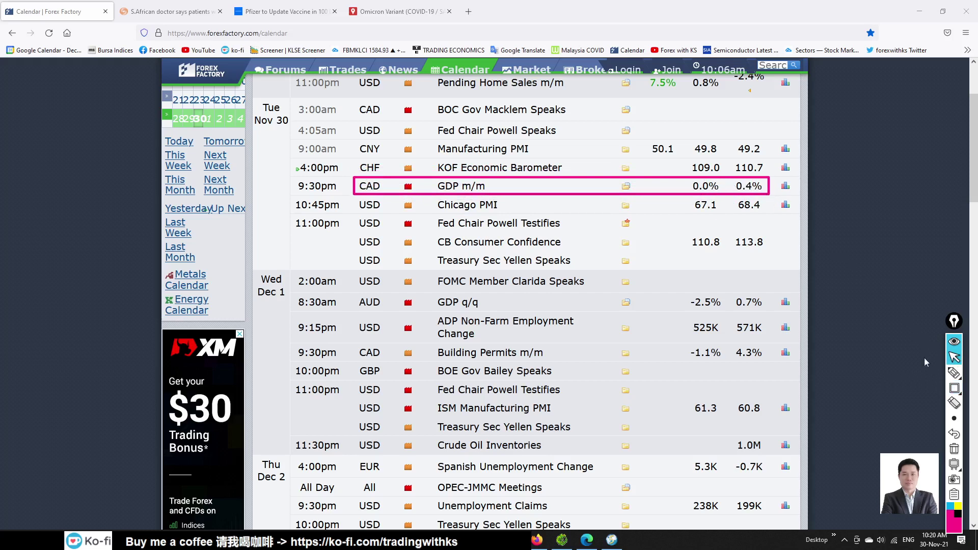
click(954, 449)
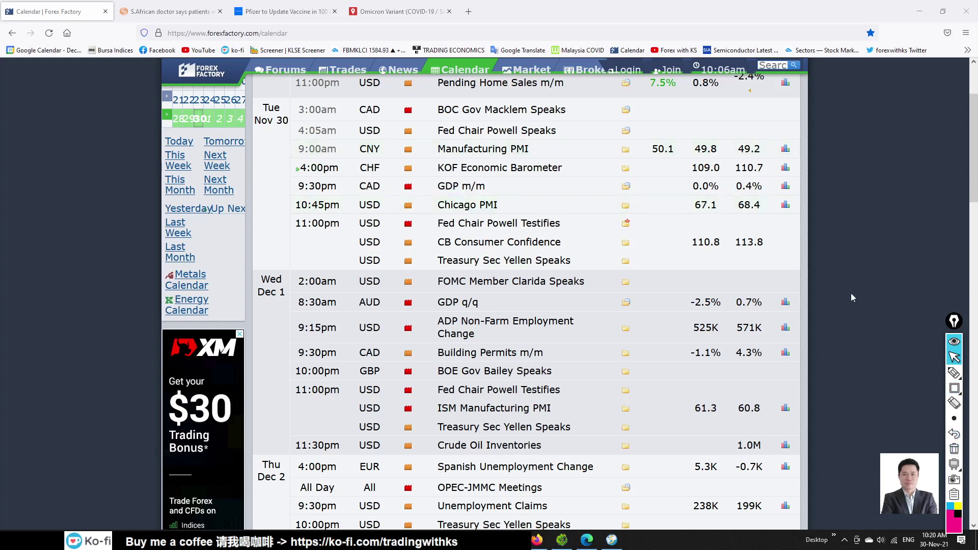
click(954, 388)
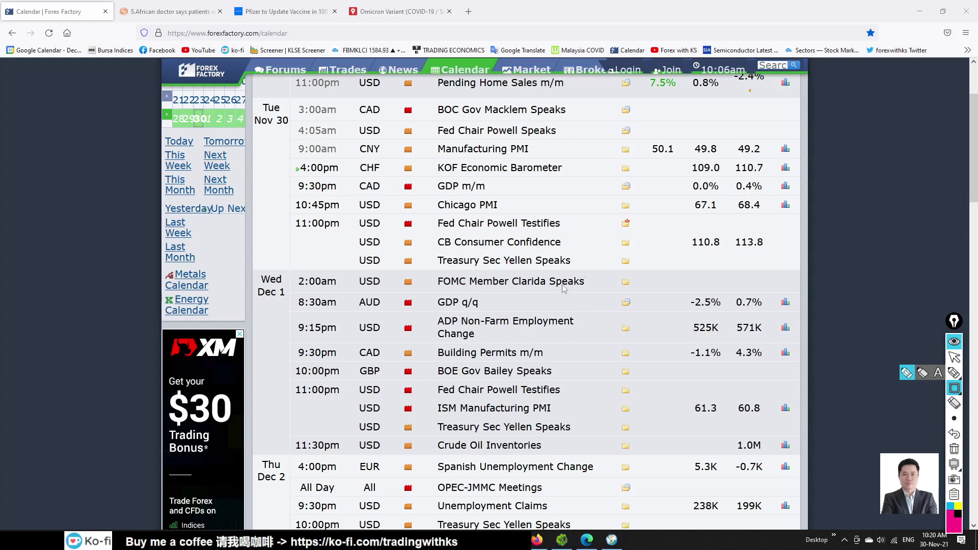
mouse_move(356, 294)
mouse_down()
mouse_move(367, 310)
mouse_move(510, 320)
mouse_move(770, 313)
mouse_up()
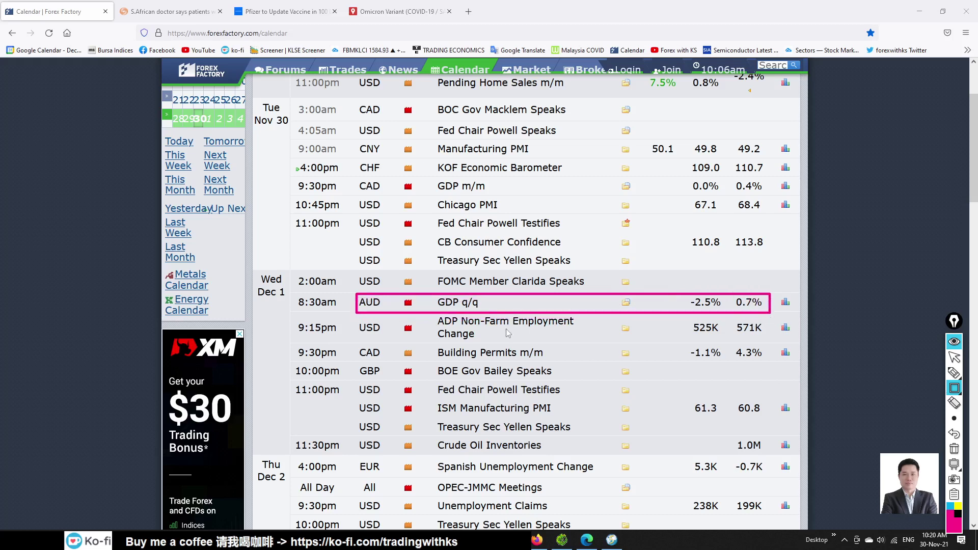
mouse_move(354, 315)
mouse_down()
mouse_move(563, 344)
mouse_move(773, 348)
mouse_up()
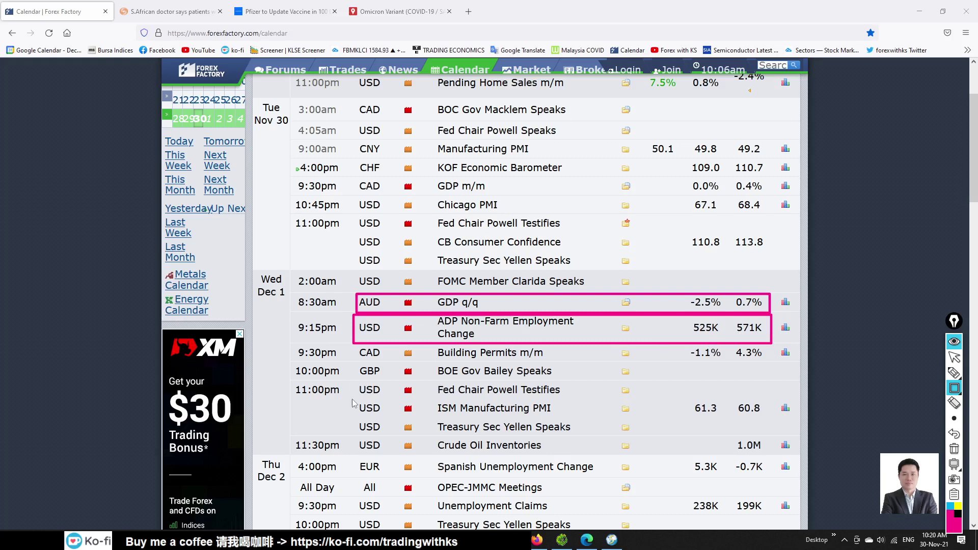
drag(351, 400, 770, 417)
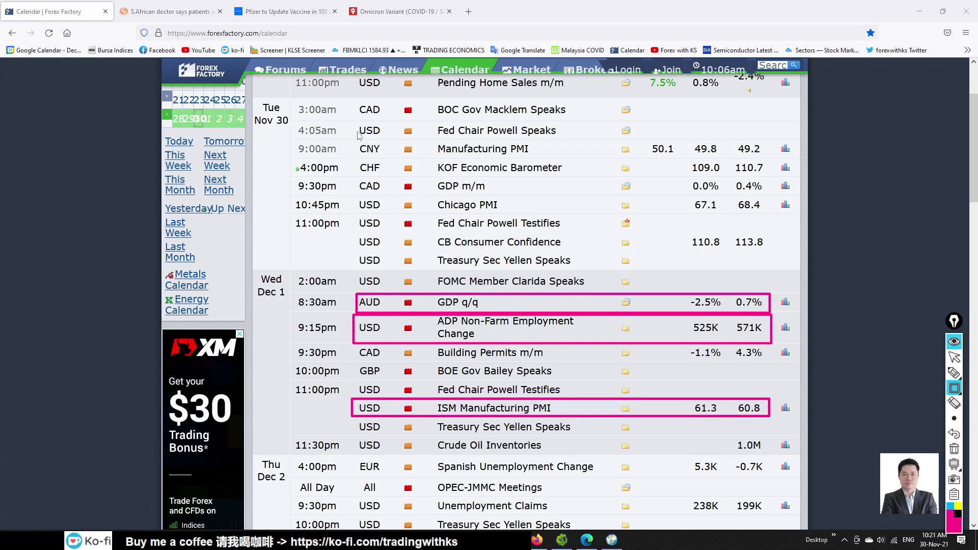
mouse_move(349, 176)
mouse_down()
mouse_move(649, 200)
mouse_move(781, 199)
mouse_up()
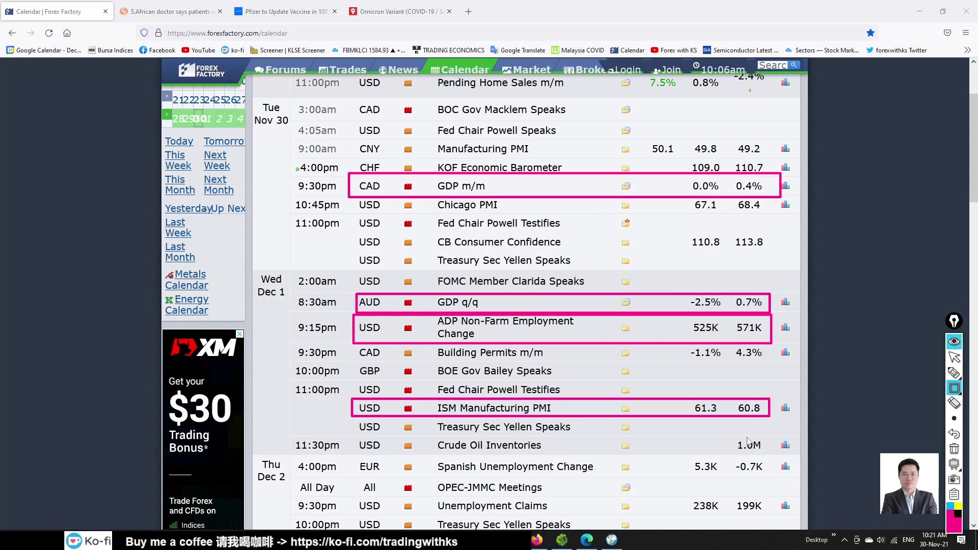
click(954, 451)
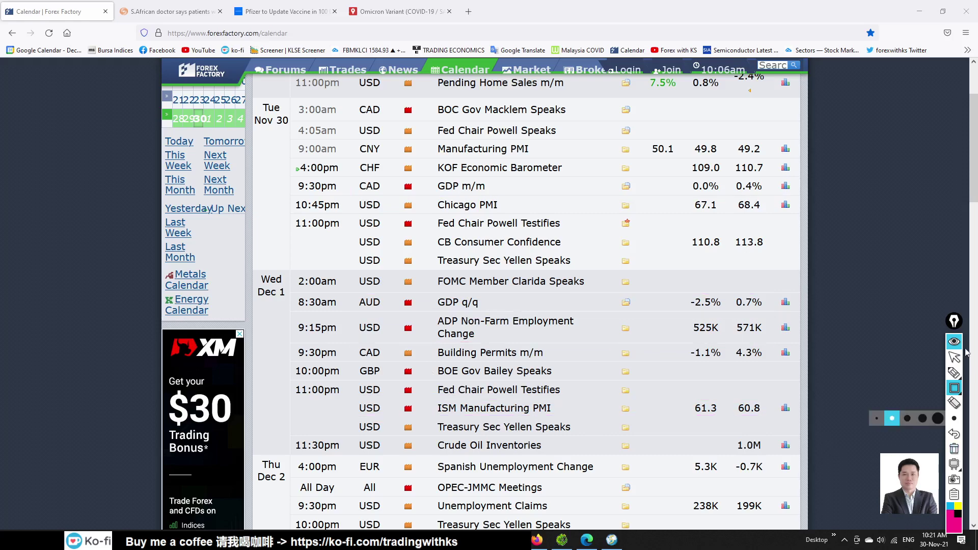
click(954, 357)
Open the Reuters article on the South African doctor's 'very mild' Omicron symptoms
click(168, 12)
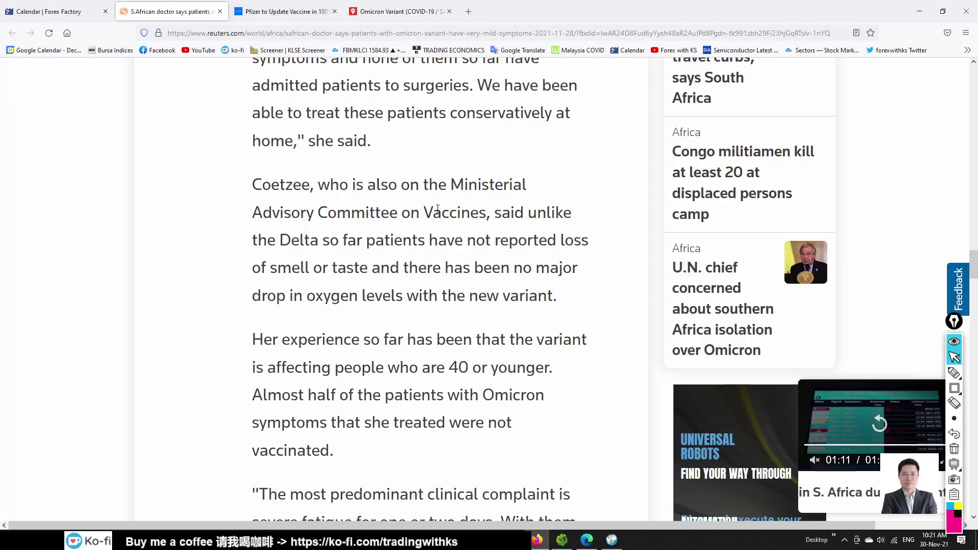
scroll(459, 199, up, 20)
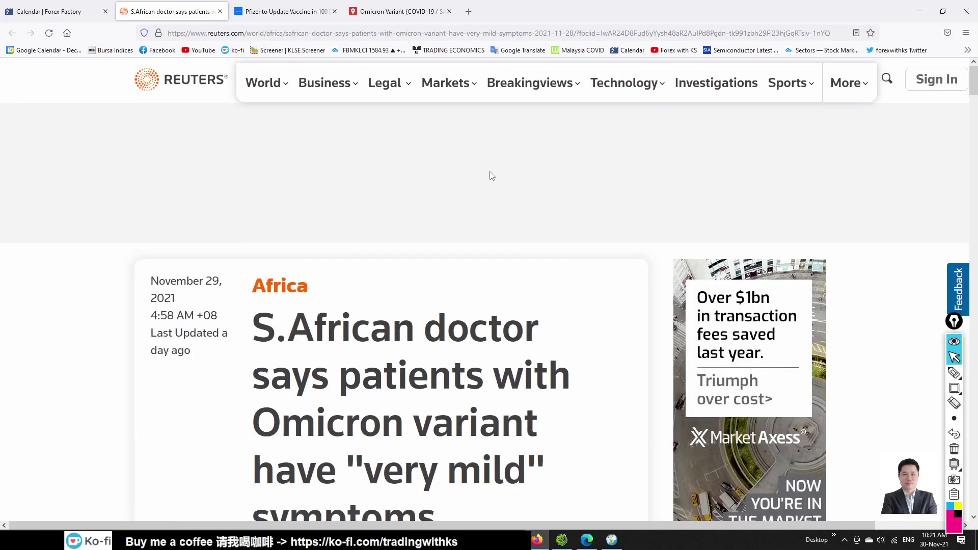
scroll(492, 176, down, 5)
scroll(493, 176, up, 4)
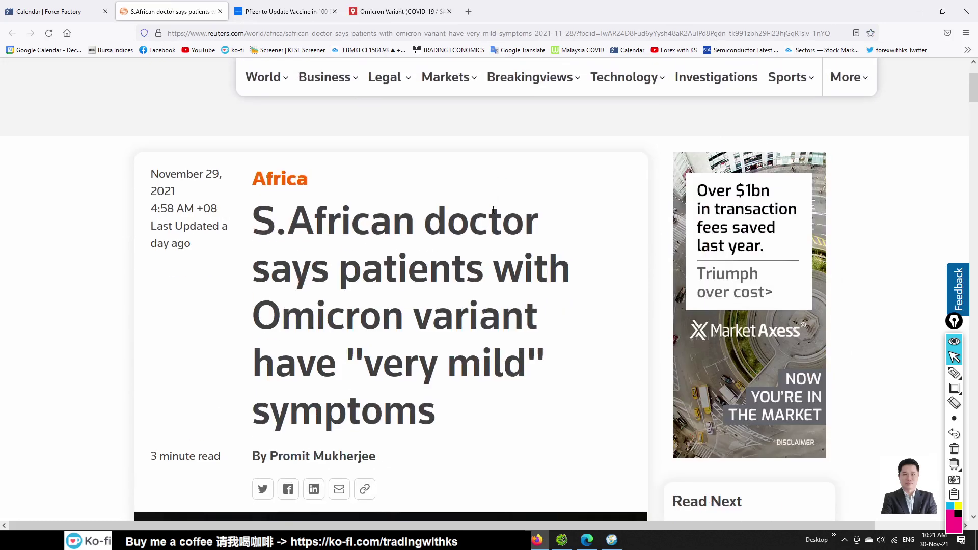
Highlight the article headline, then scroll into the opening paragraphs
triple_click(336, 318)
click(481, 283)
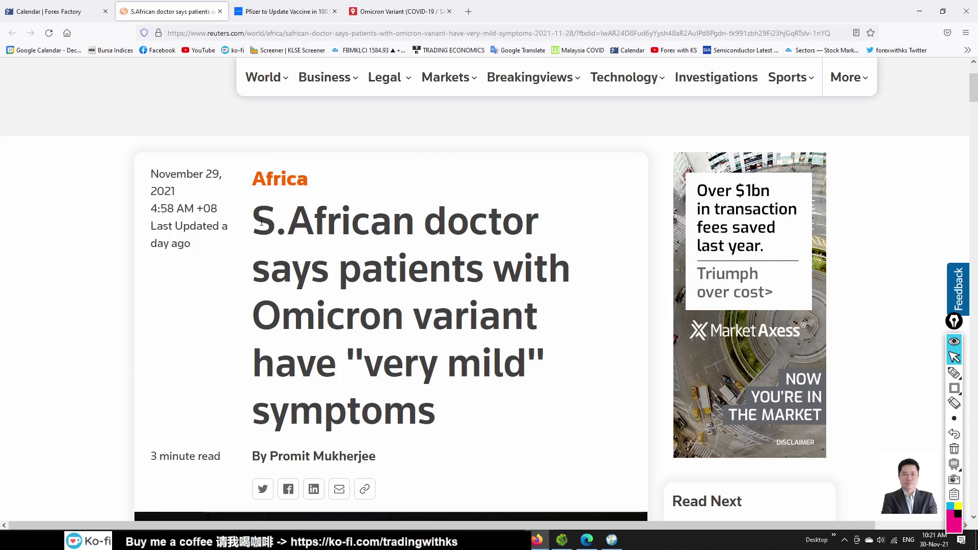
drag(281, 244, 443, 417)
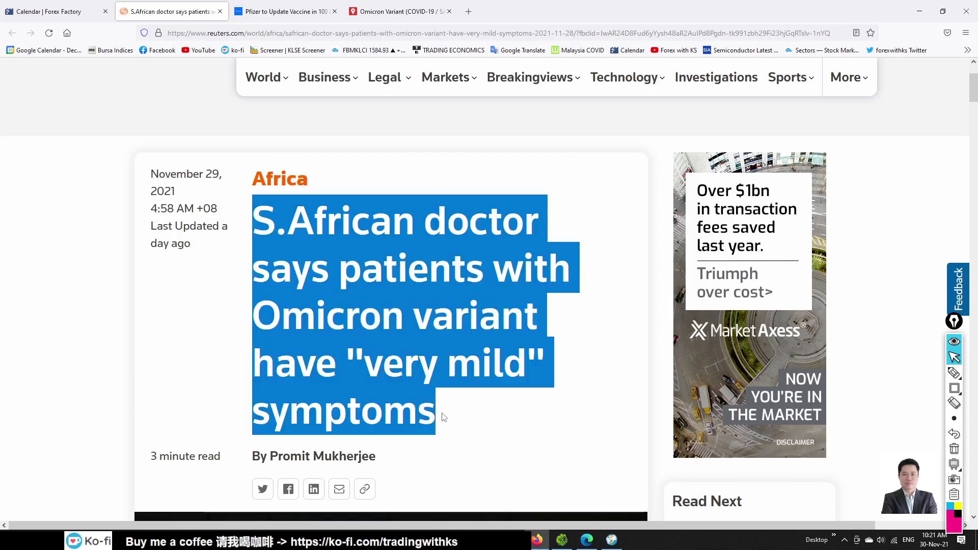
click(454, 366)
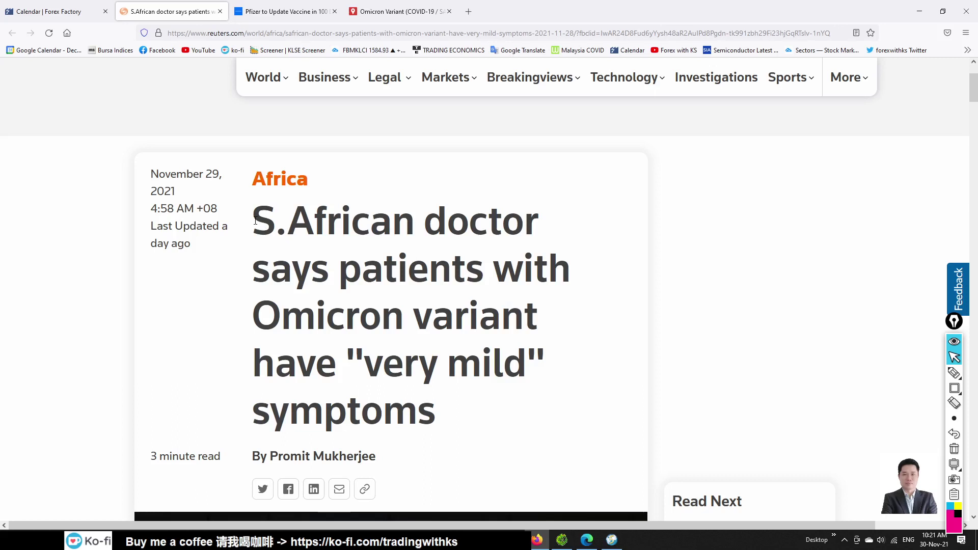
drag(255, 220, 513, 397)
scroll(514, 398, down, 10)
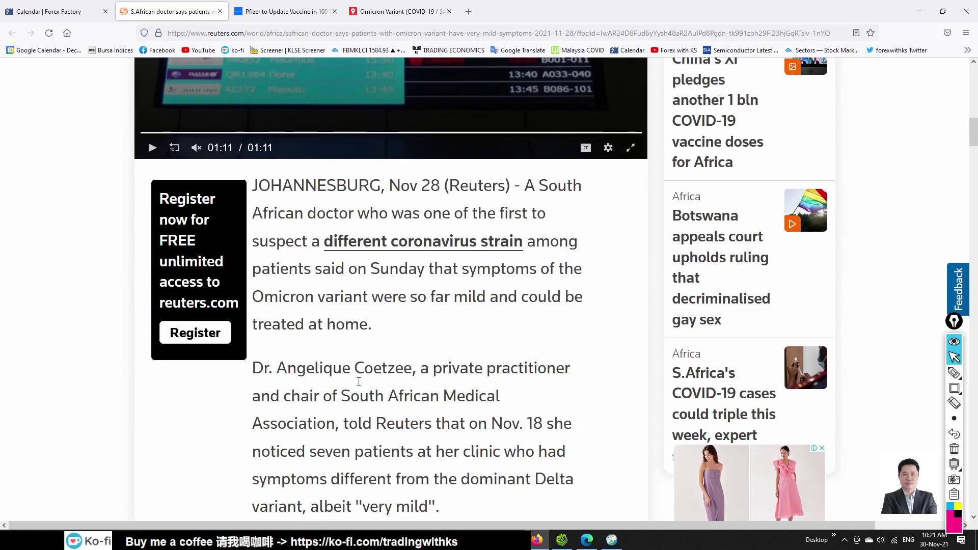
drag(276, 369, 351, 369)
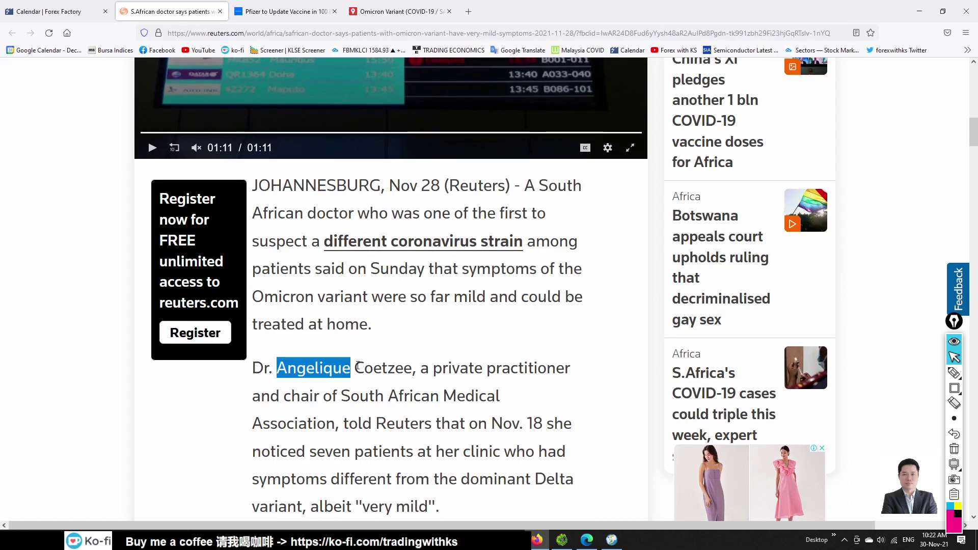
scroll(421, 363, down, 3)
drag(442, 261, 339, 325)
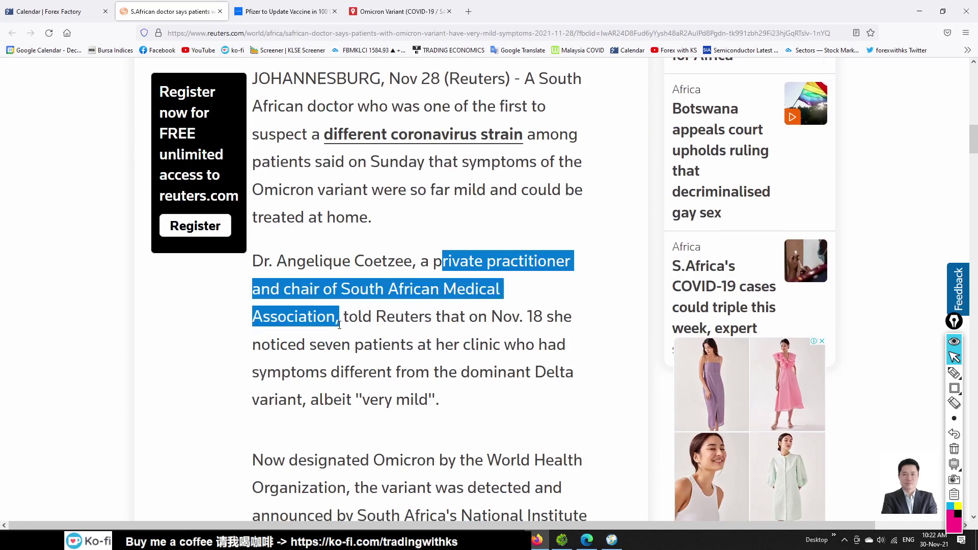
scroll(504, 280, down, 3)
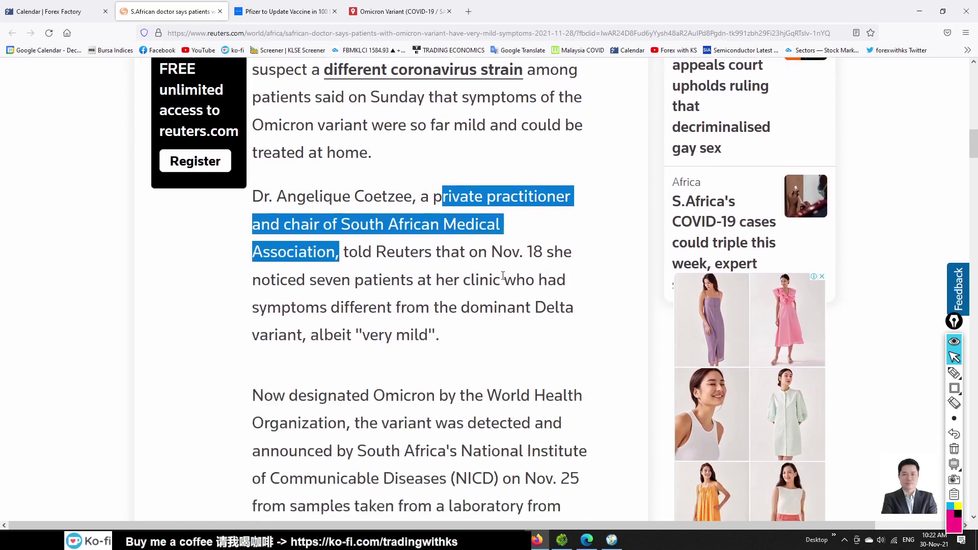
click(514, 284)
scroll(514, 286, down, 6)
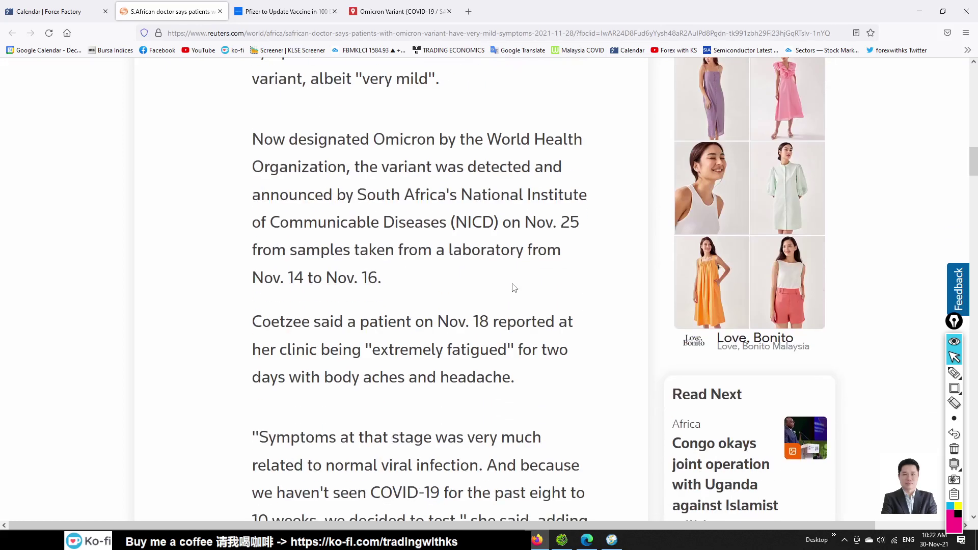
scroll(514, 288, down, 6)
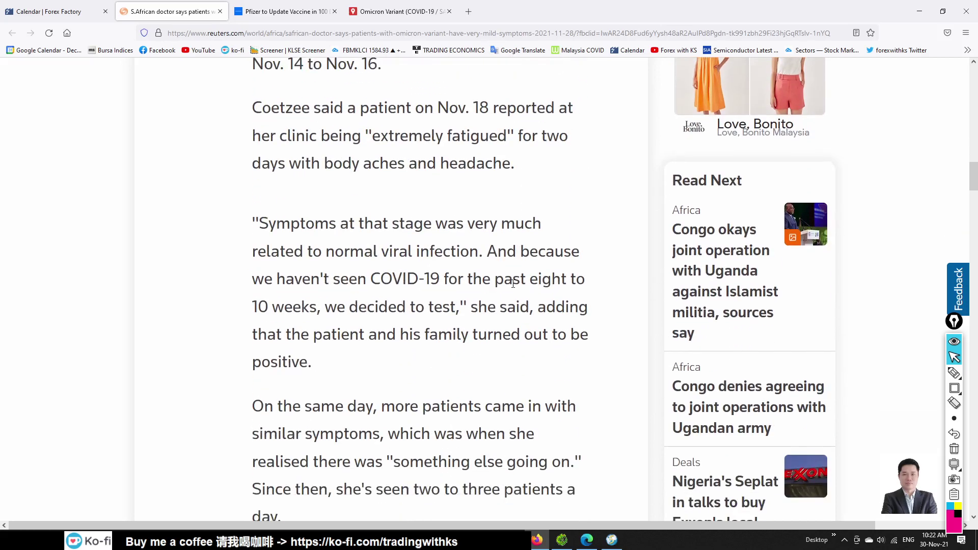
scroll(513, 284, down, 3)
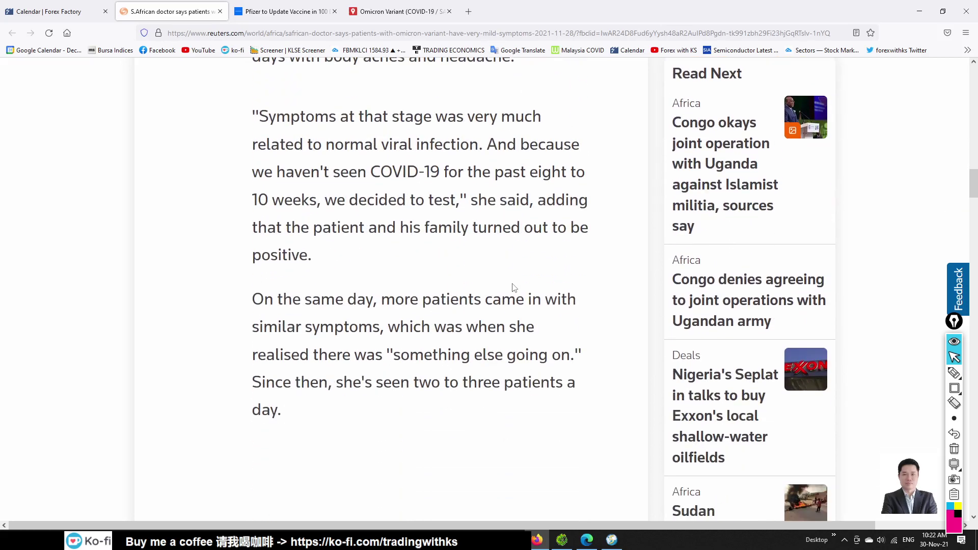
scroll(512, 290, down, 20)
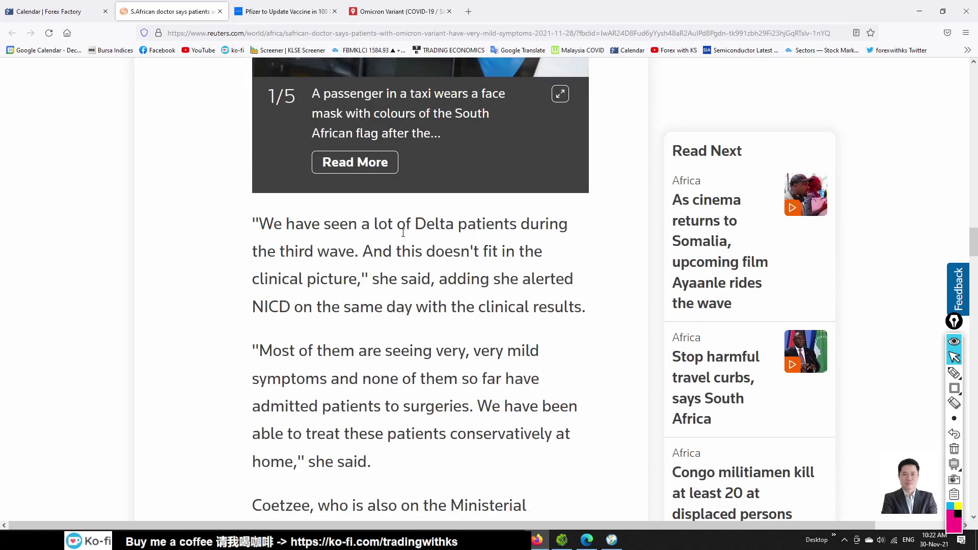
scroll(443, 242, down, 3)
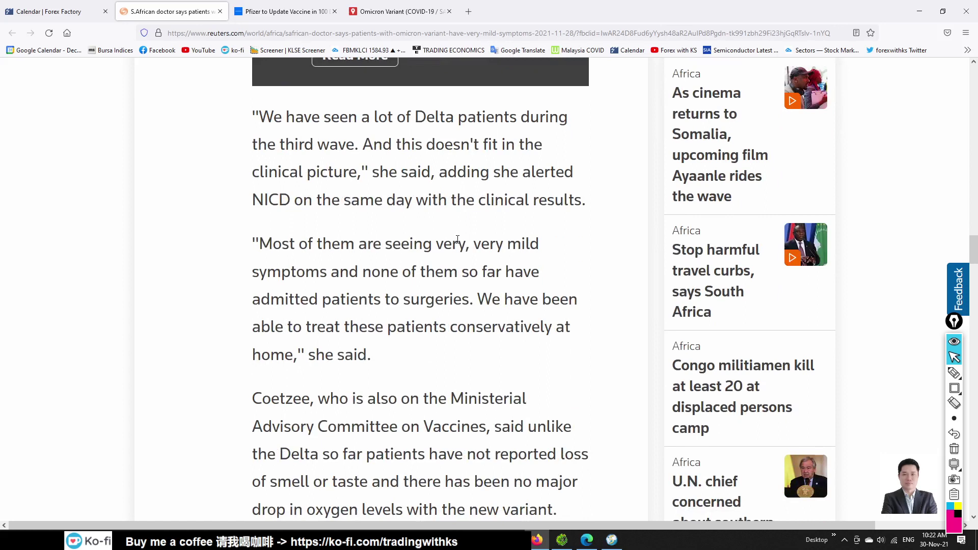
drag(261, 244, 477, 304)
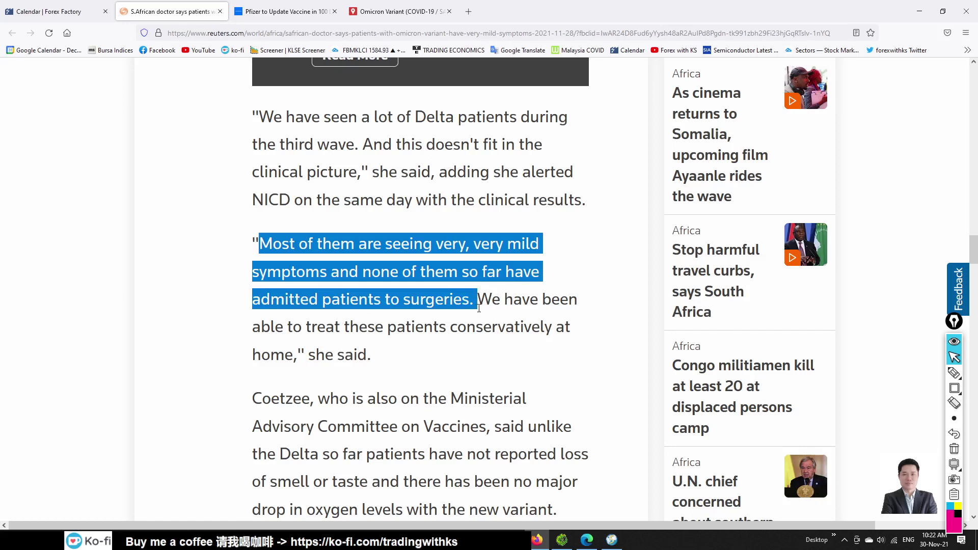
click(482, 337)
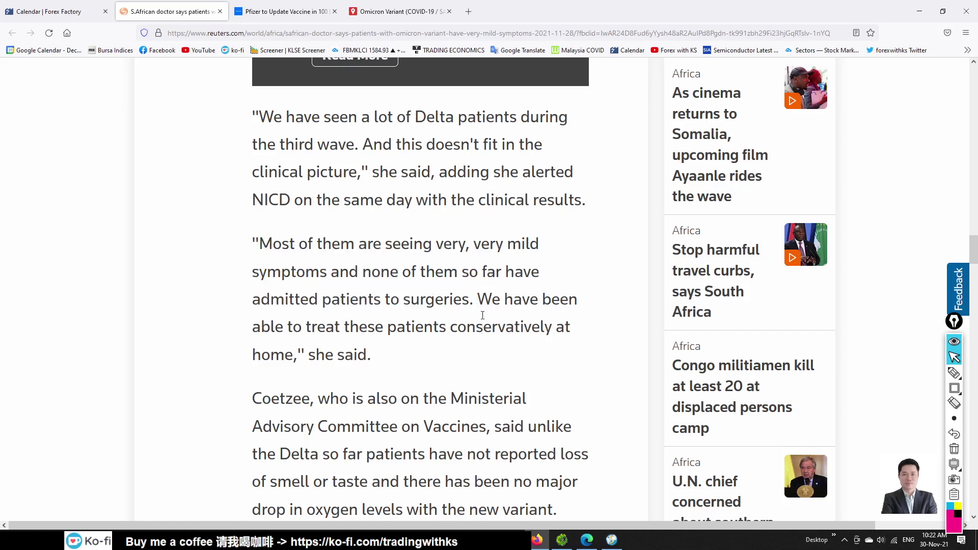
drag(479, 299, 487, 358)
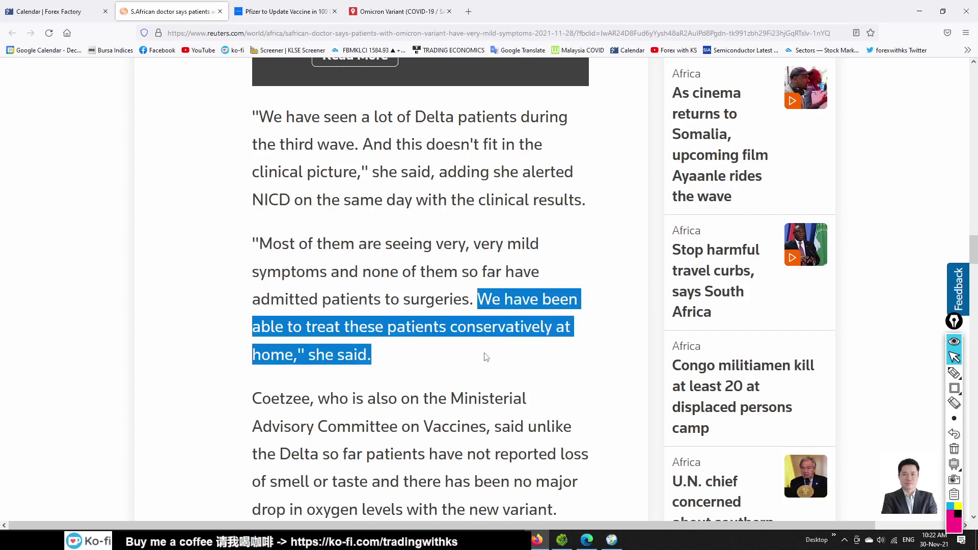
drag(382, 363, 480, 306)
scroll(515, 273, down, 2)
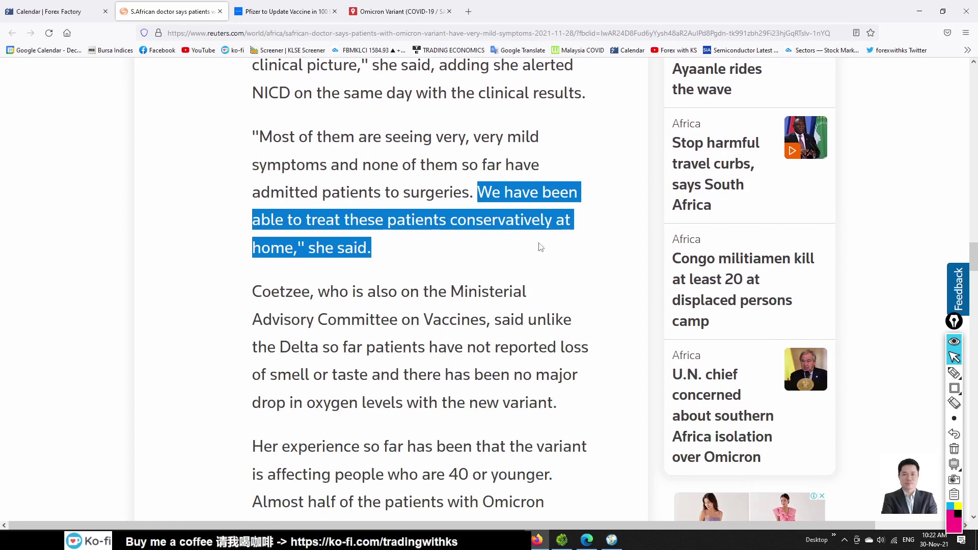
click(532, 260)
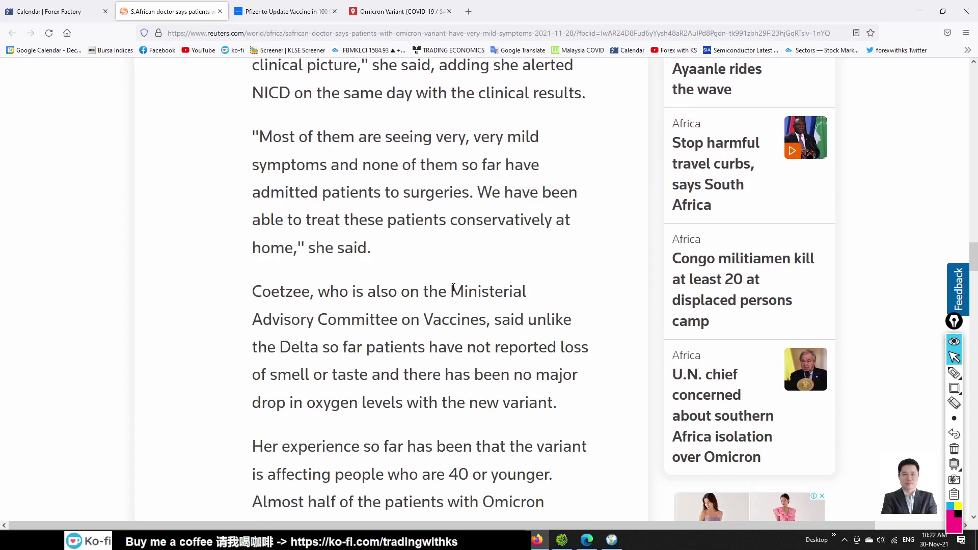
scroll(465, 346, down, 2)
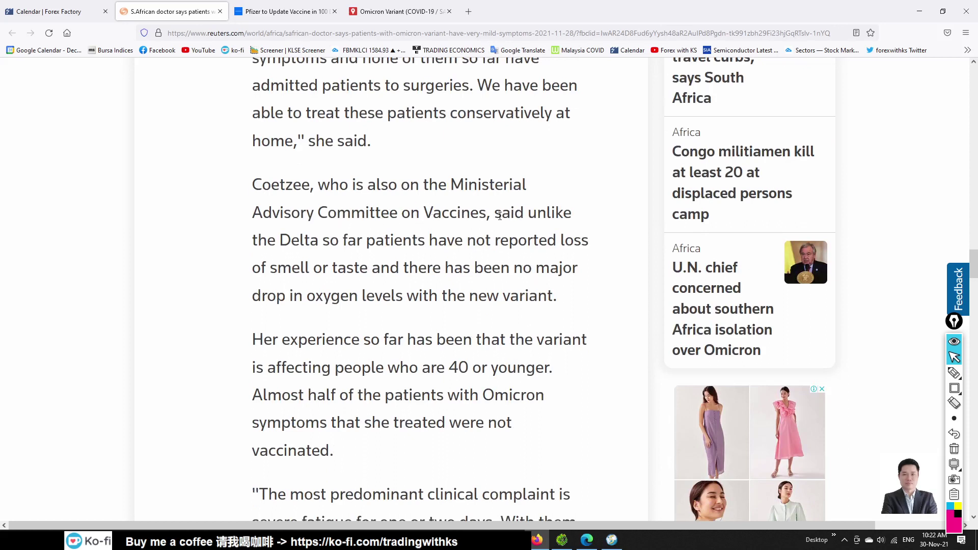
drag(498, 215, 372, 277)
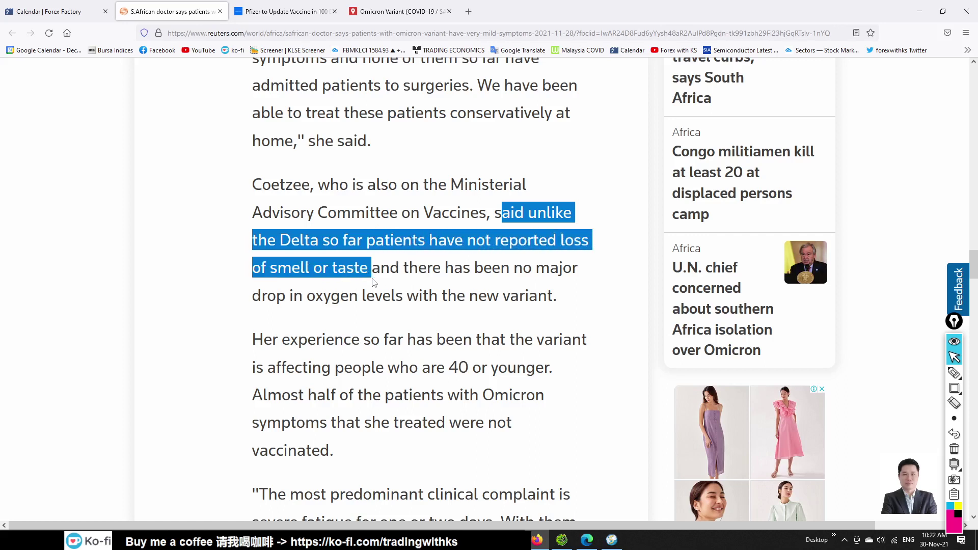
click(489, 265)
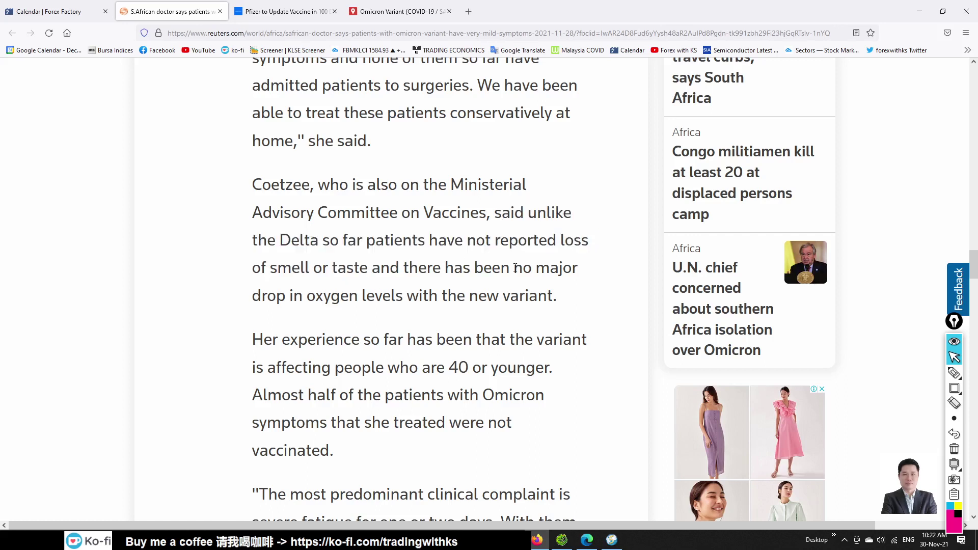
drag(515, 268, 559, 306)
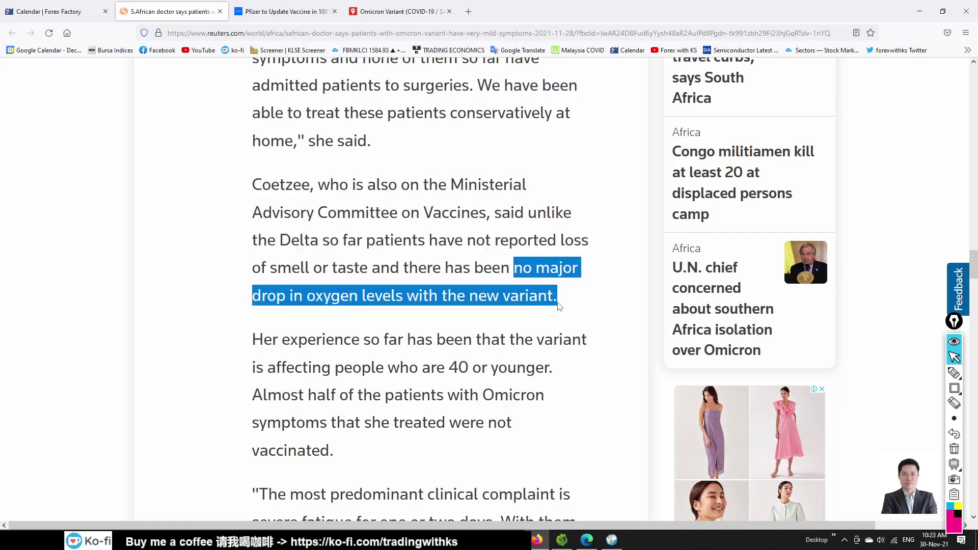
click(591, 271)
drag(517, 269, 566, 295)
click(567, 301)
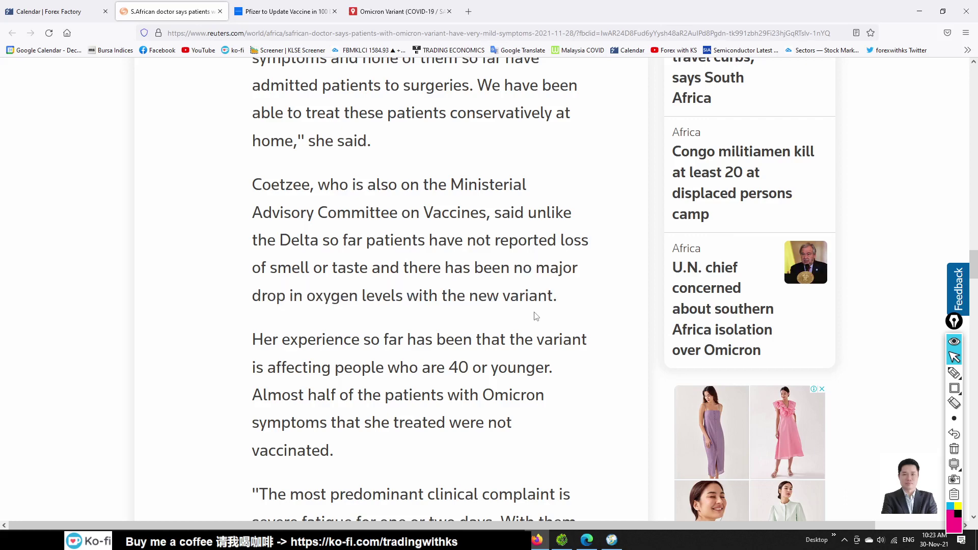
mouse_move(552, 316)
mouse_down()
mouse_move(306, 241)
mouse_move(253, 71)
mouse_move(251, 198)
mouse_move(562, 317)
mouse_up()
click(249, 195)
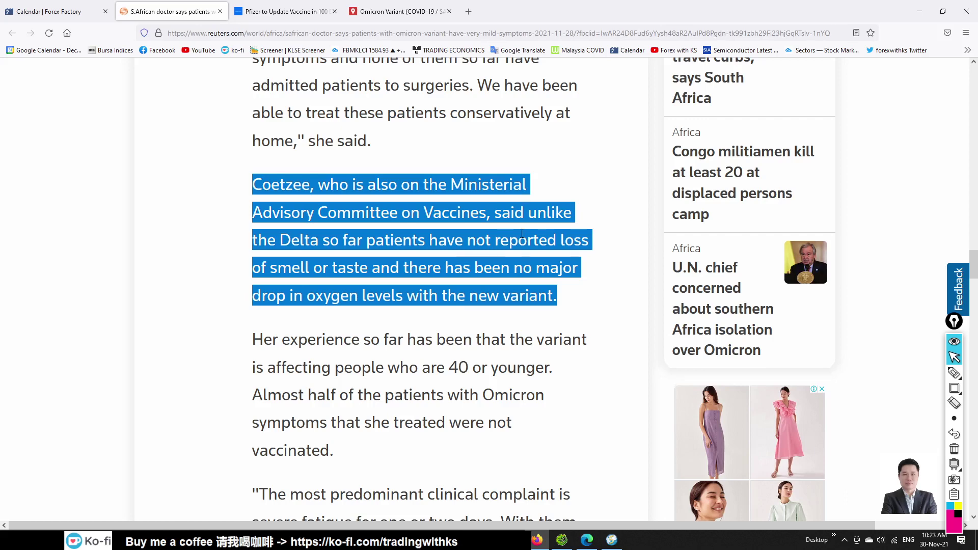
scroll(521, 234, down, 2)
click(444, 248)
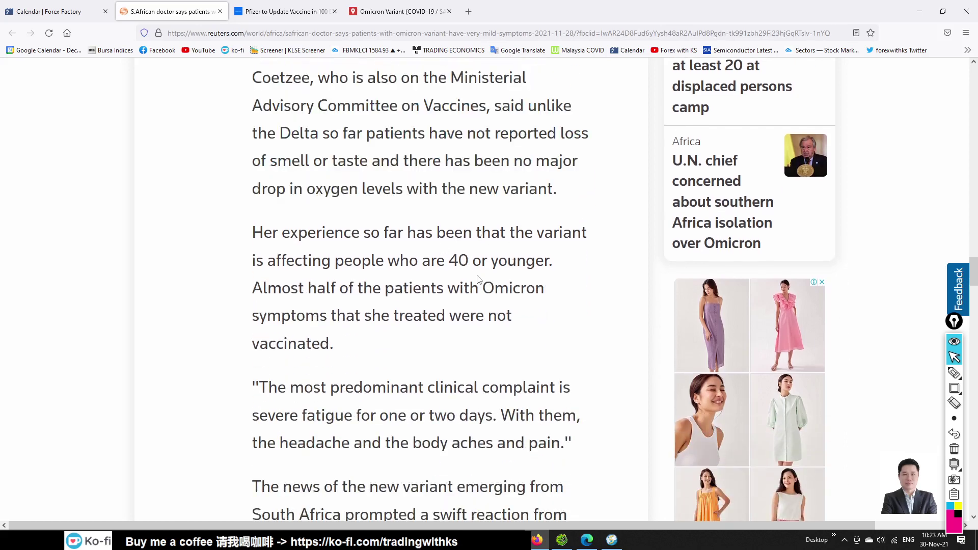
drag(253, 232, 558, 261)
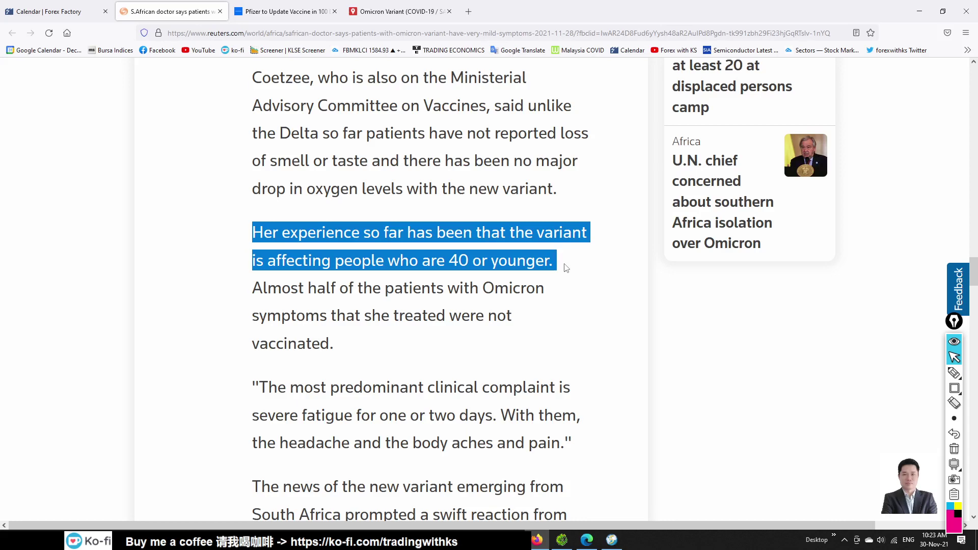
click(551, 311)
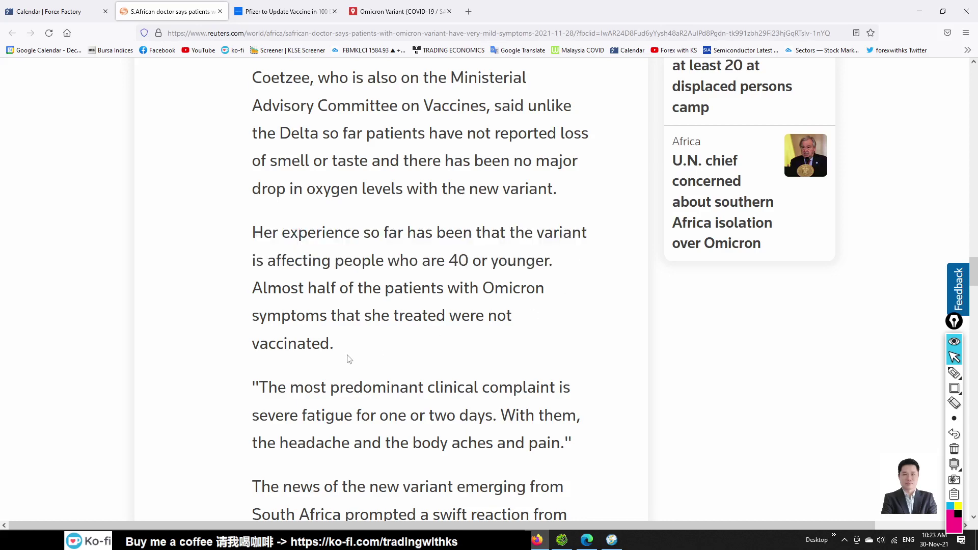
drag(336, 350, 254, 292)
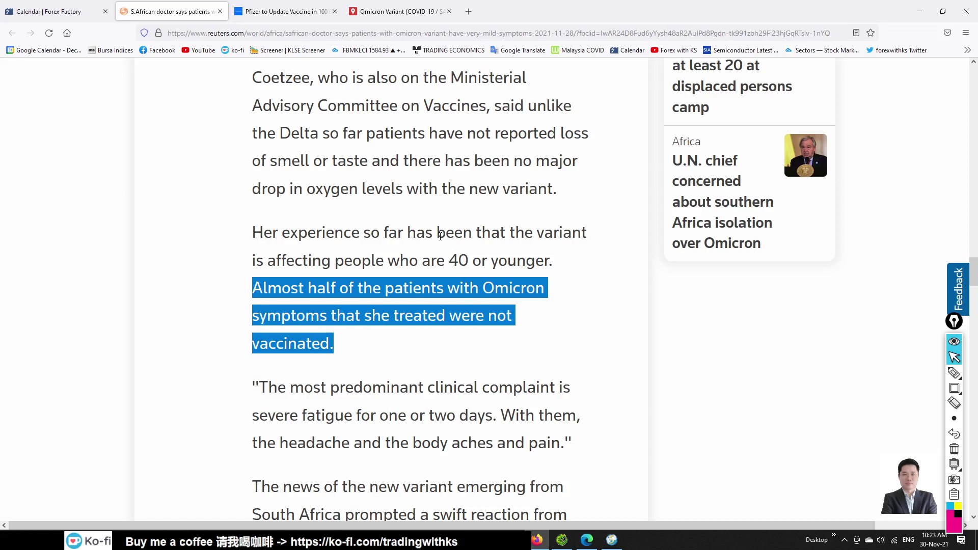
click(493, 338)
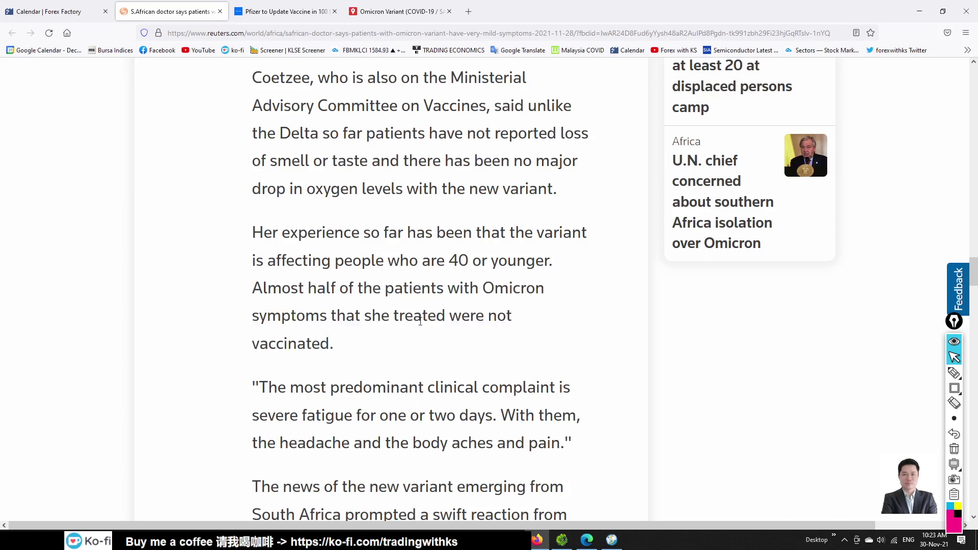
drag(333, 343, 256, 288)
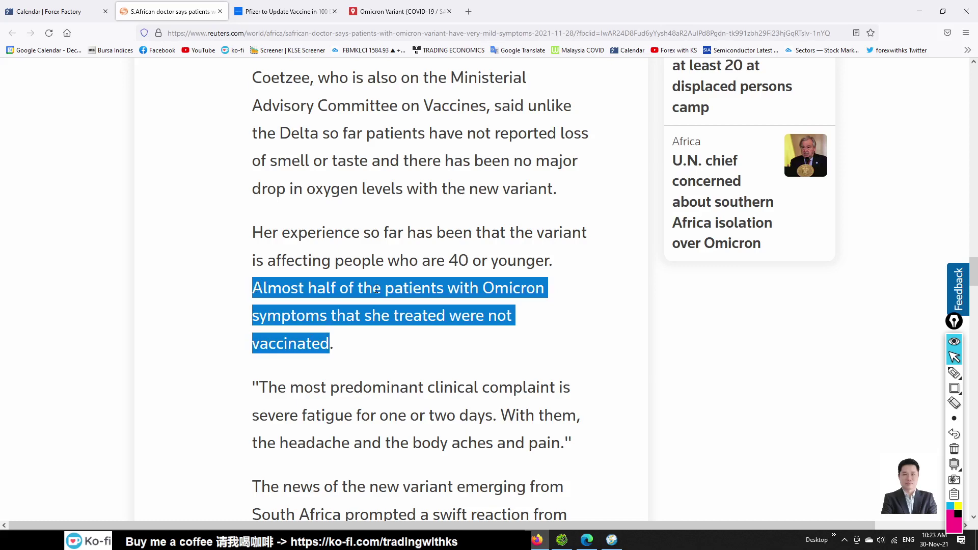
scroll(377, 288, down, 2)
click(343, 240)
drag(342, 240, 257, 179)
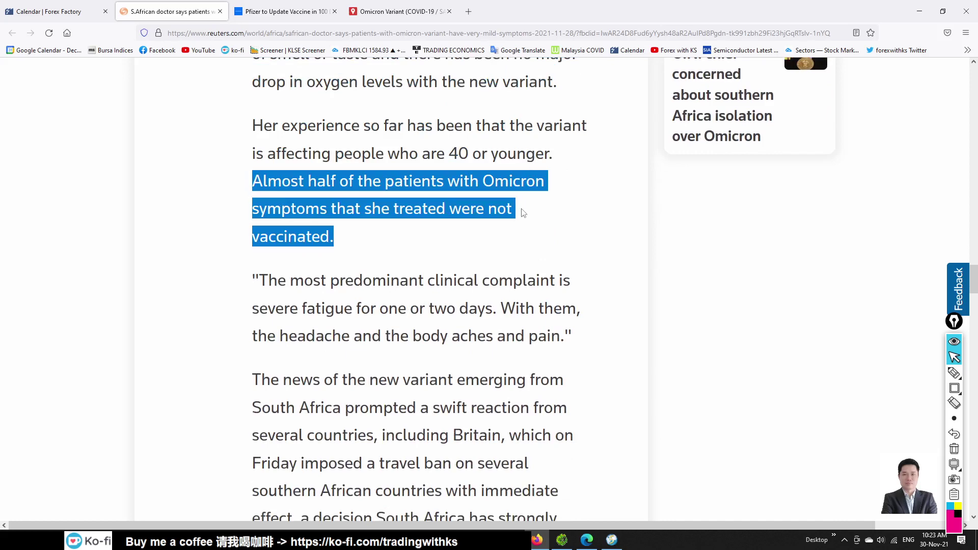
scroll(523, 213, down, 2)
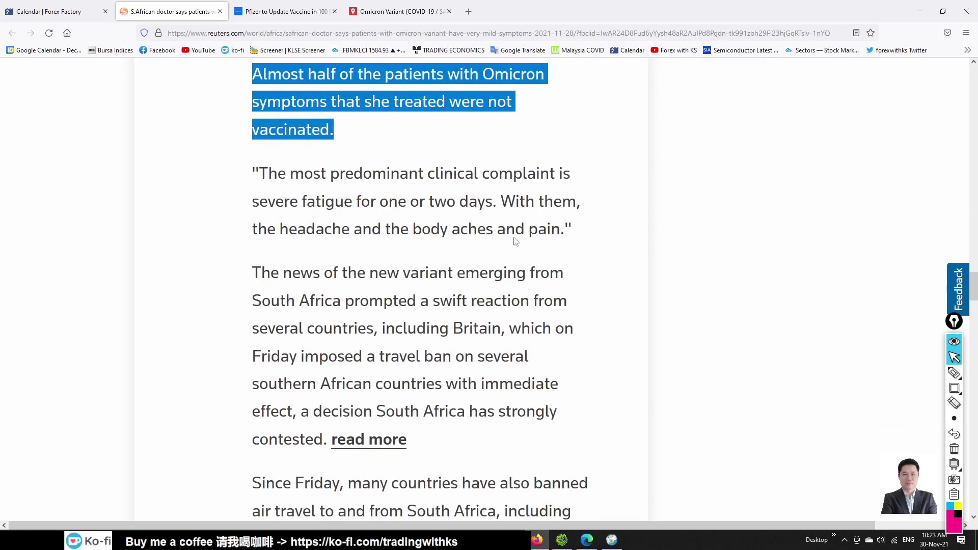
click(486, 234)
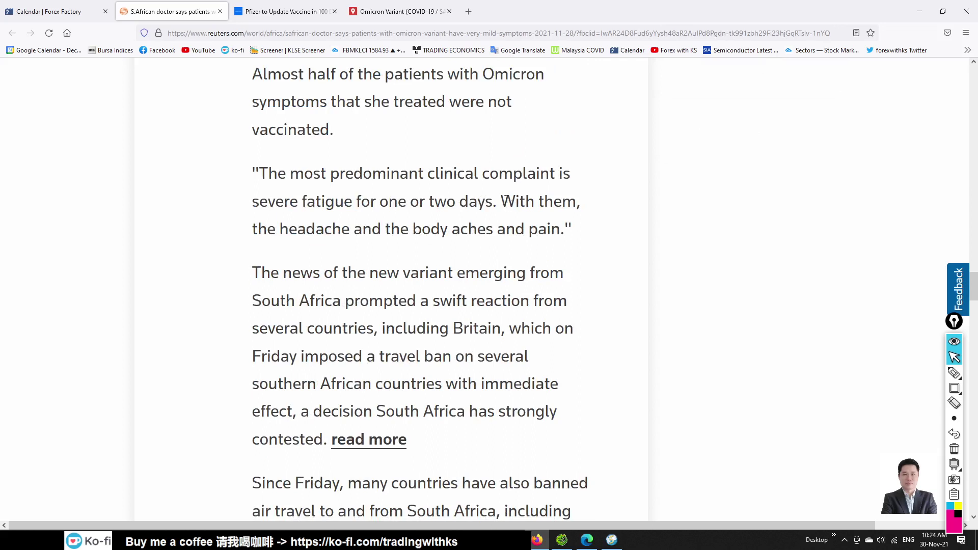
drag(502, 200, 583, 240)
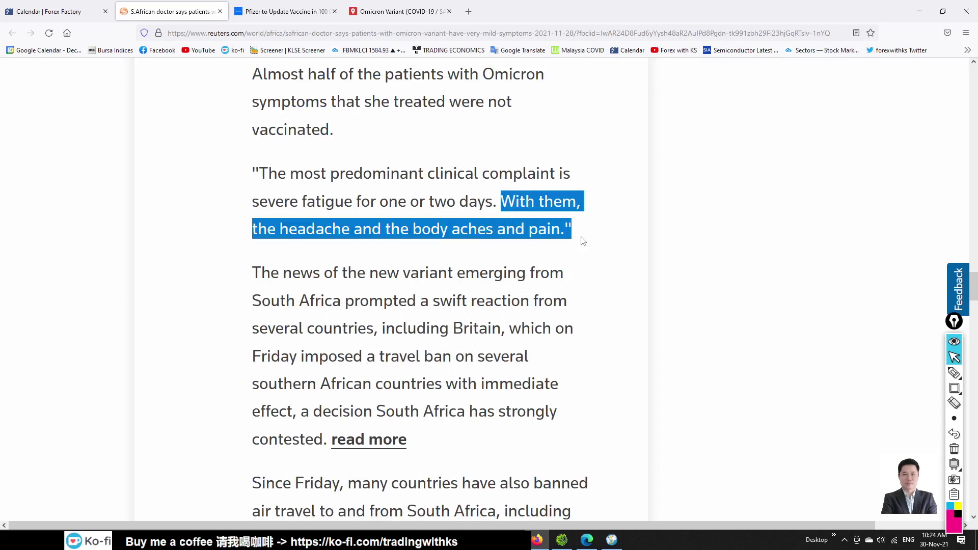
scroll(617, 225, down, 6)
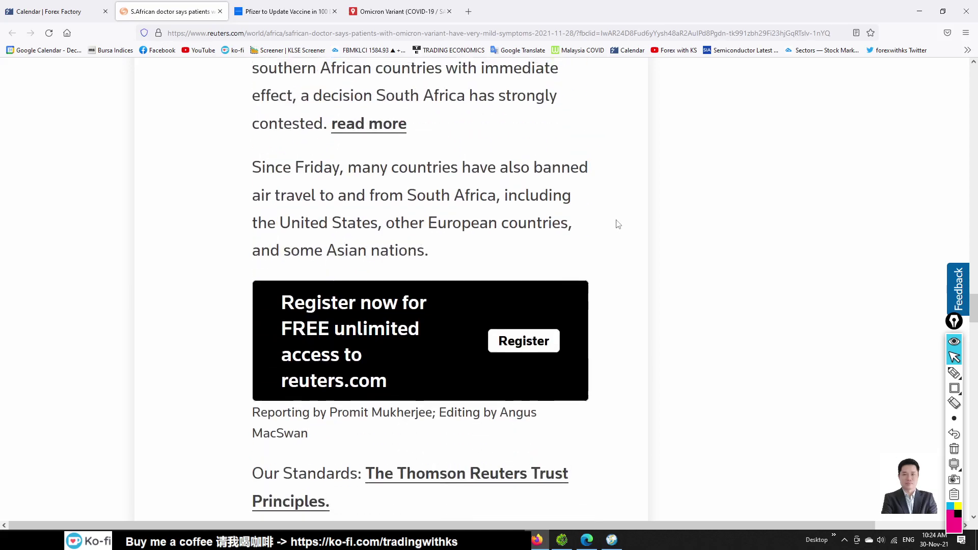
scroll(618, 224, up, 10)
Switch to the Pfizer vaccine article and highlight its headline
key(ctrl+Tab)
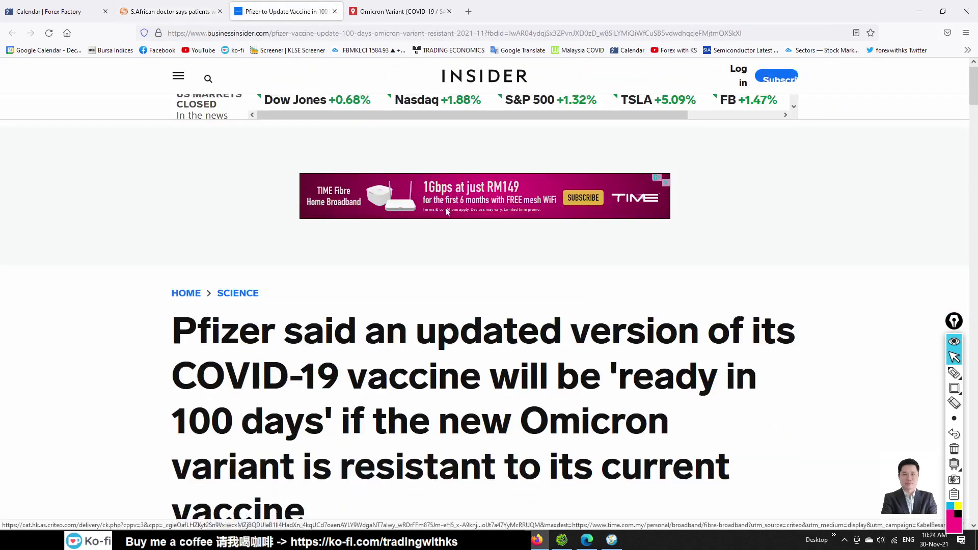
scroll(445, 210, down, 4)
scroll(357, 188, up, 2)
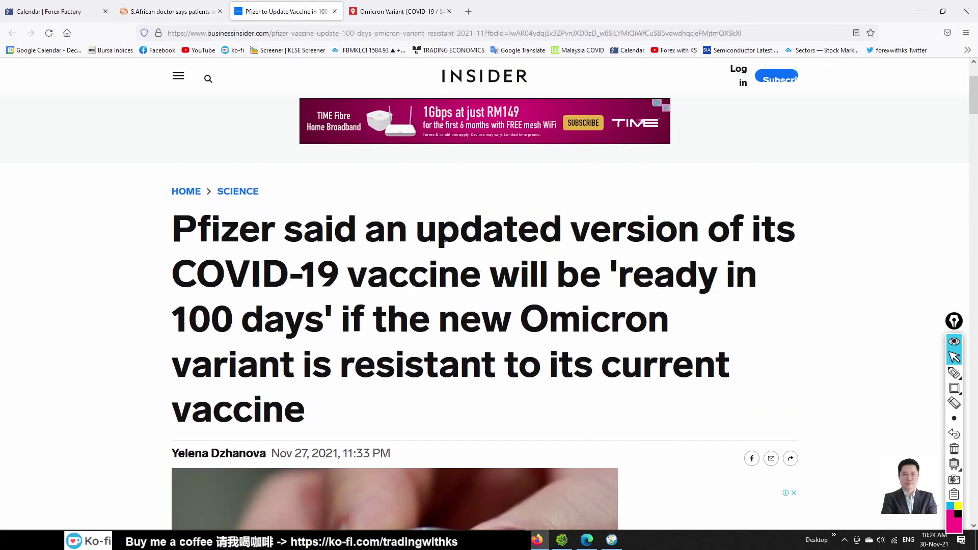
drag(172, 229, 648, 406)
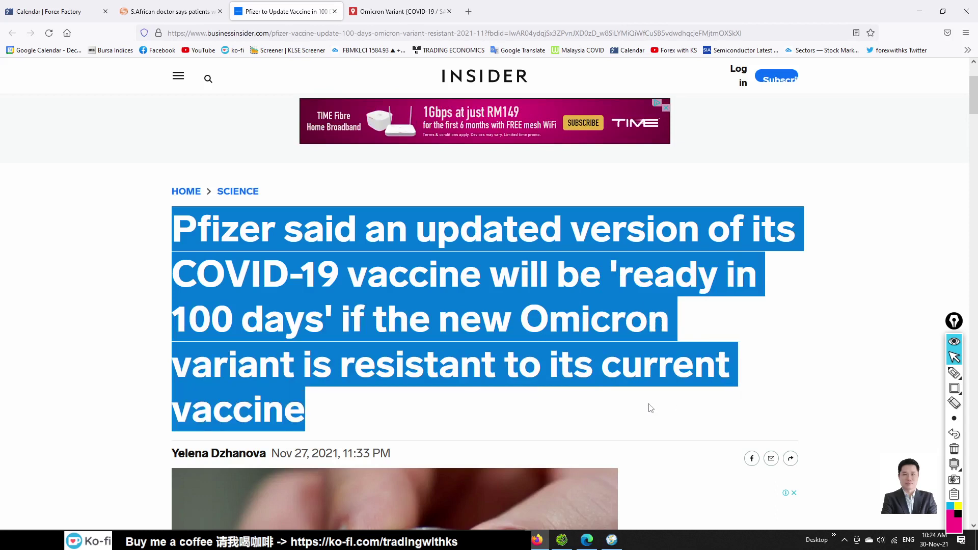
click(649, 406)
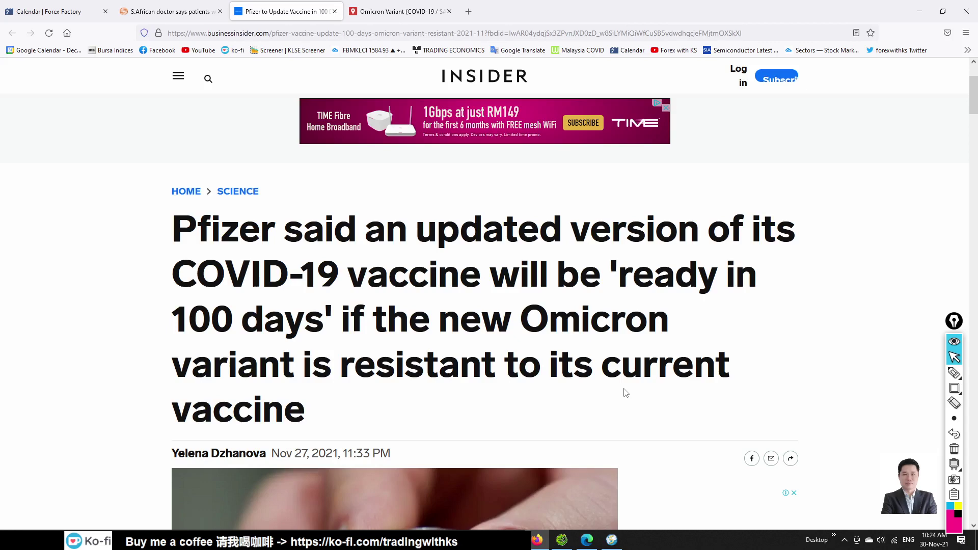
Scroll the Pfizer article, re-highlight its headline, then bring up the Omicron Variant map tab
scroll(625, 389, down, 10)
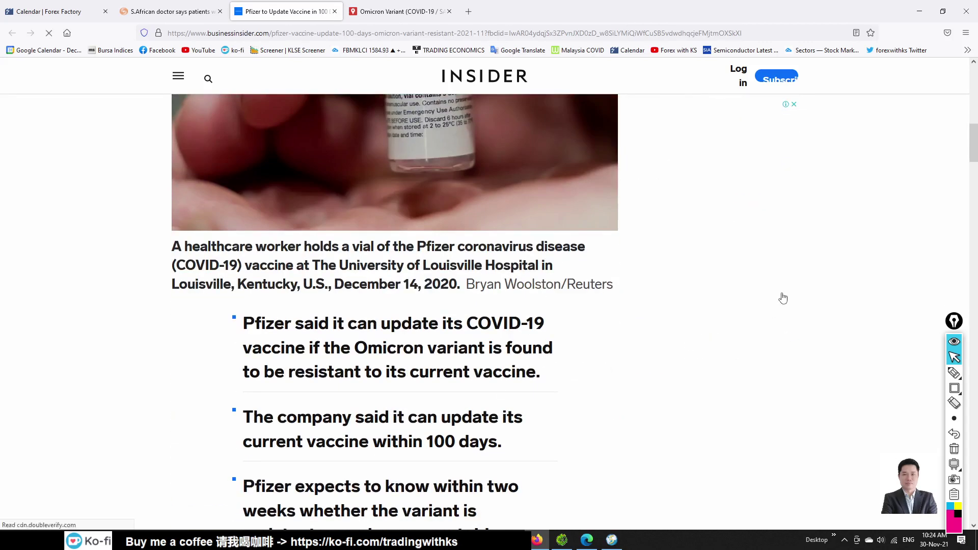
scroll(686, 308, down, 6)
scroll(558, 324, down, 8)
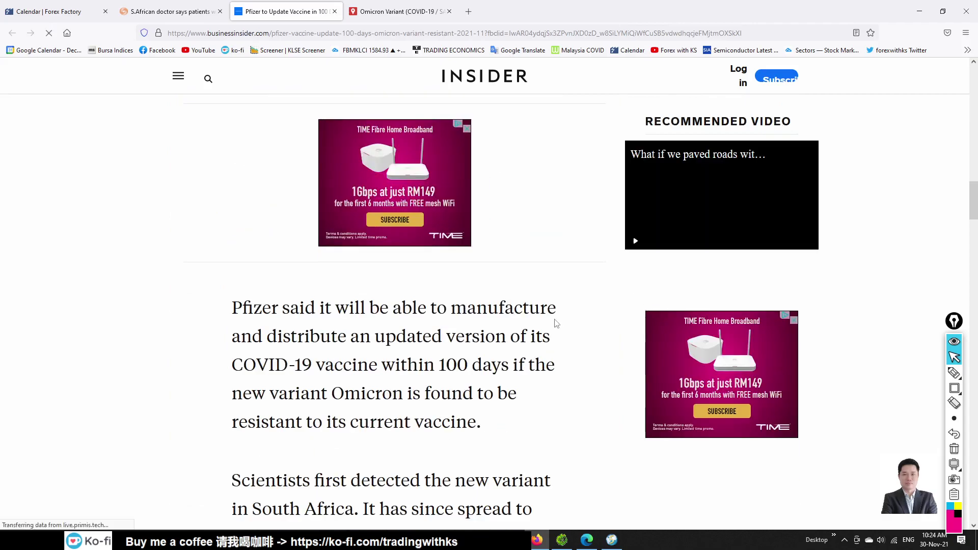
scroll(572, 287, down, 4)
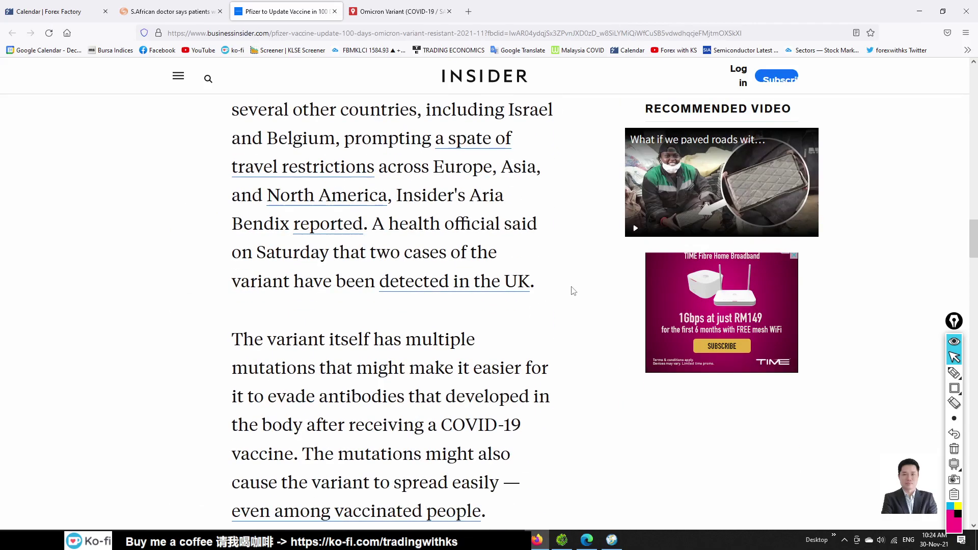
scroll(574, 284, up, 20)
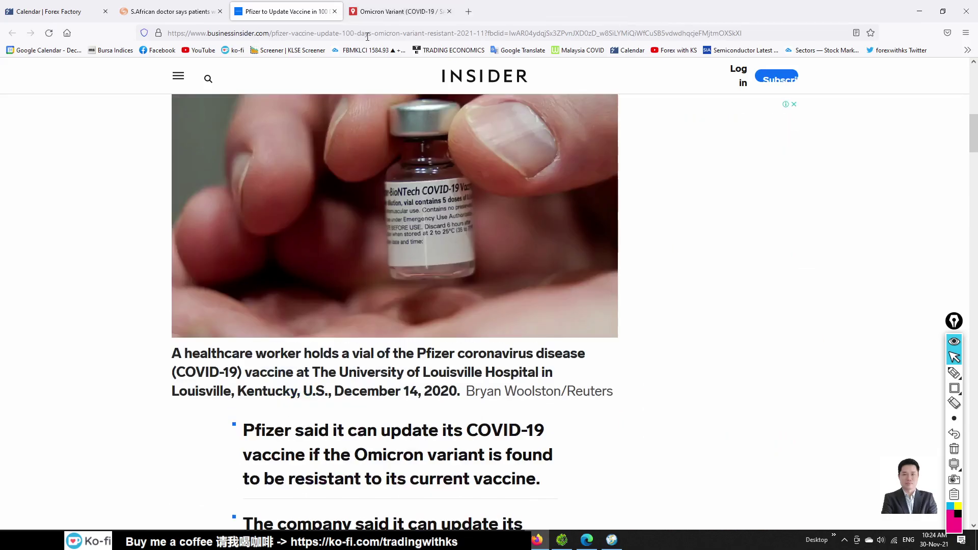
scroll(365, 166, up, 7)
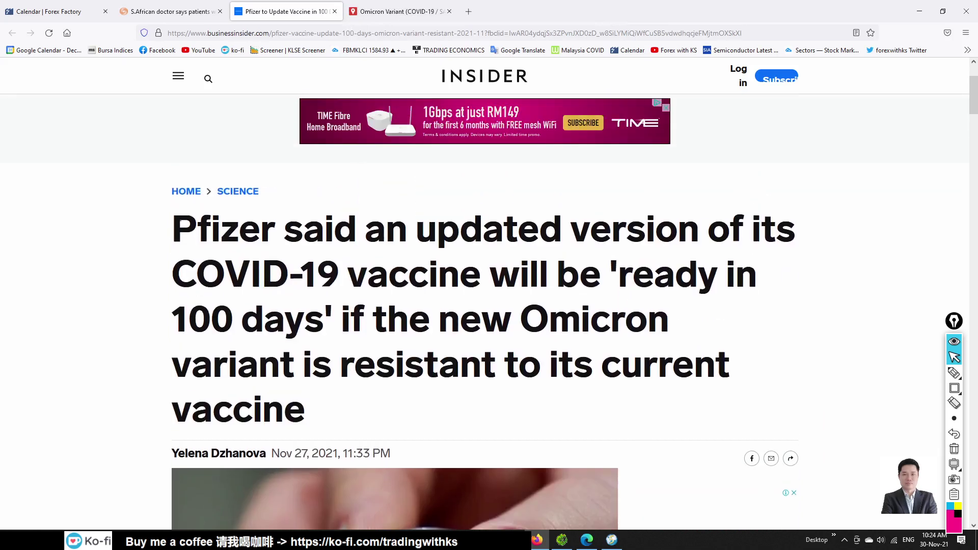
drag(172, 214, 407, 376)
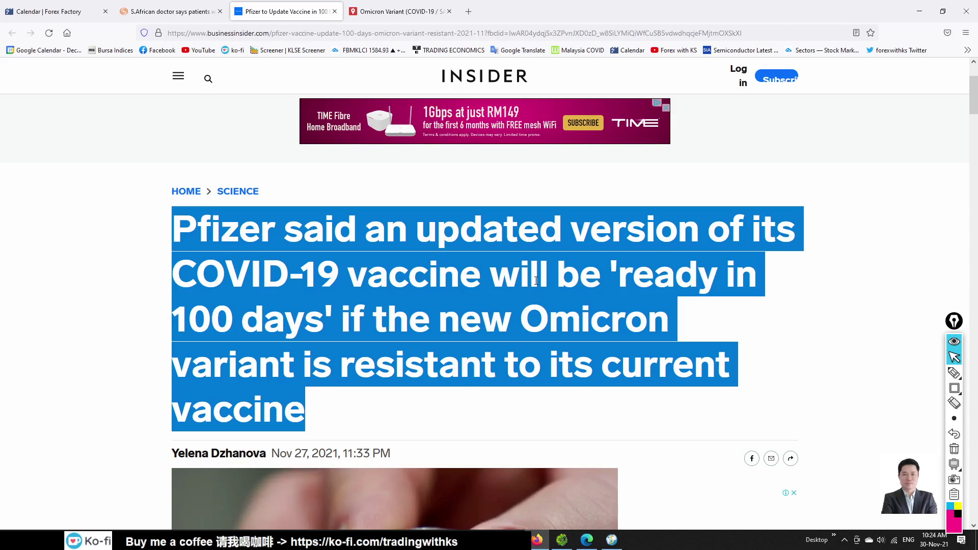
click(428, 8)
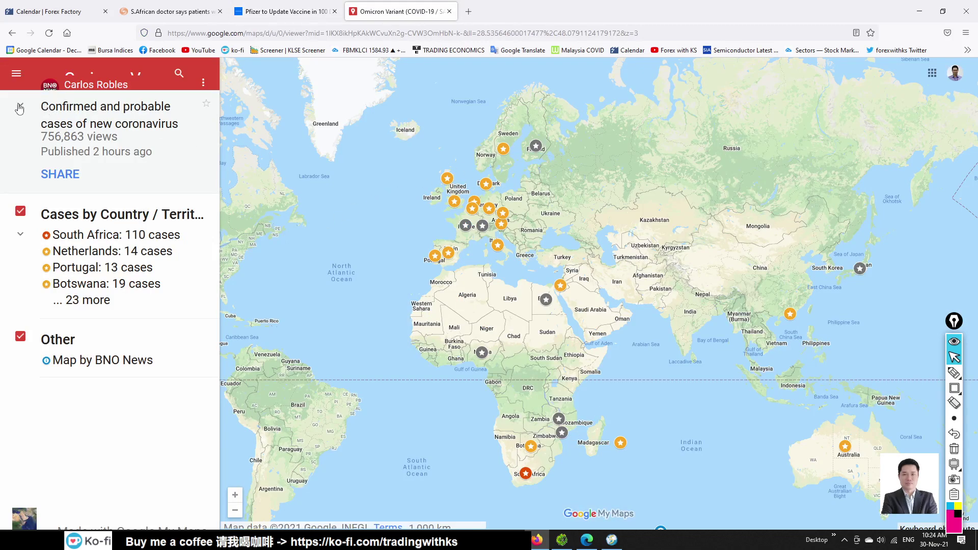
Expand the Omicron list with '... 23 more' and scroll through every country's case count
click(84, 304)
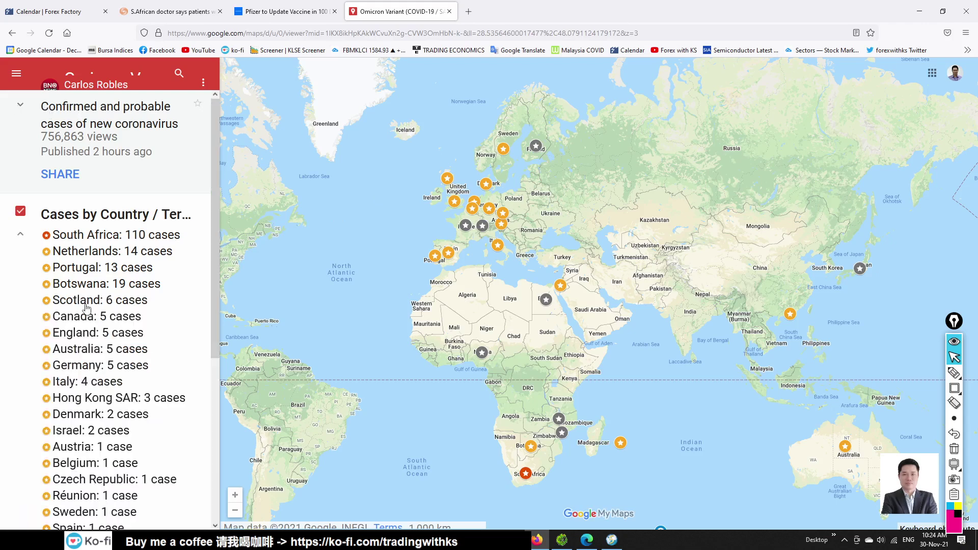
scroll(157, 239, down, 2)
scroll(189, 397, down, 2)
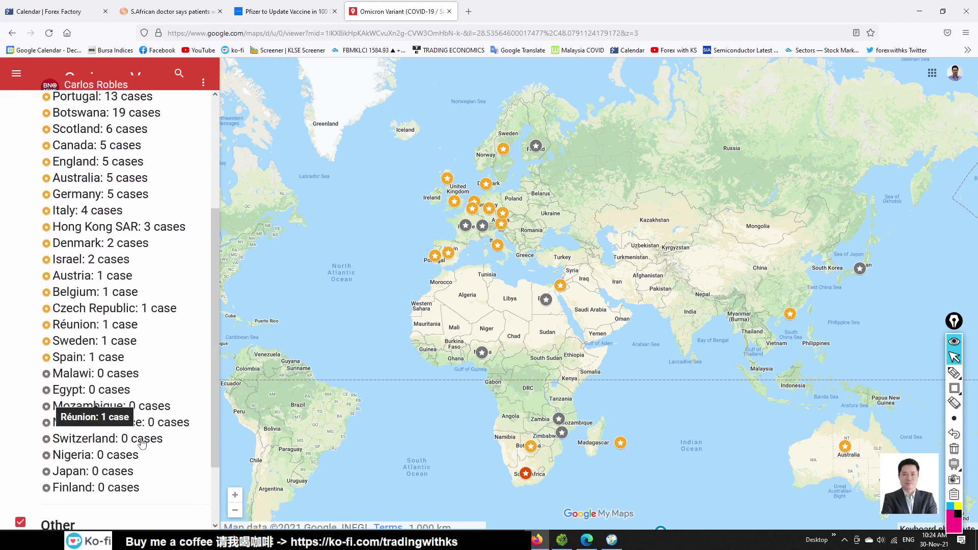
scroll(189, 396, up, 2)
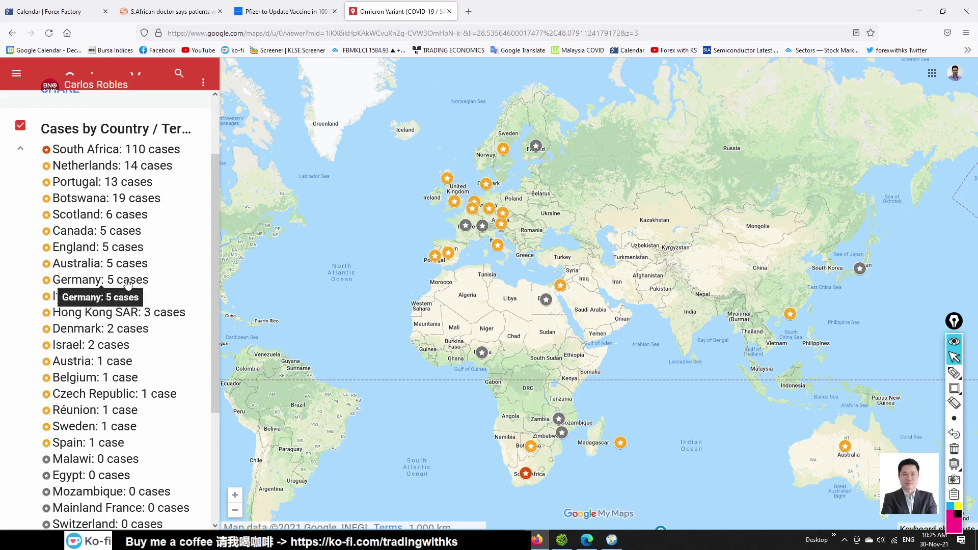
scroll(721, 194, down, 1)
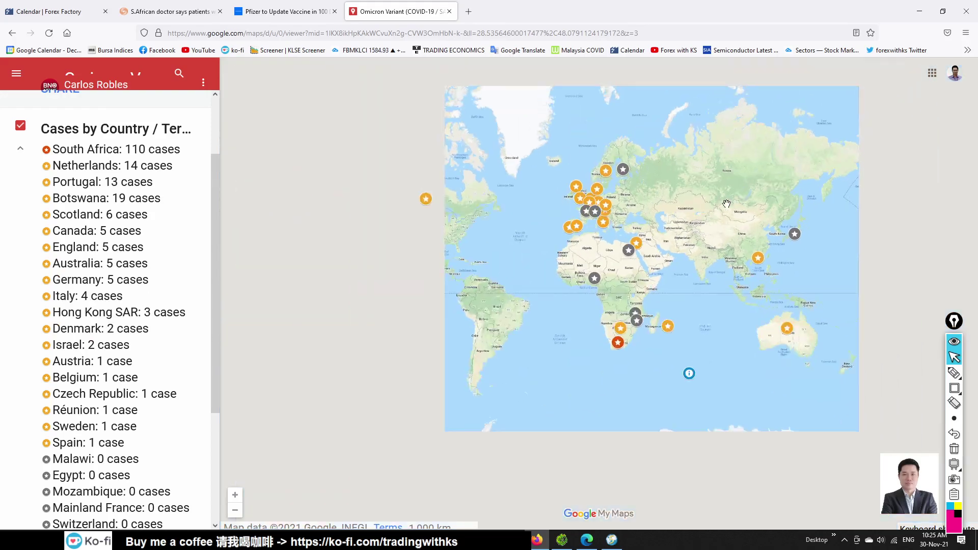
scroll(690, 362, up, 1)
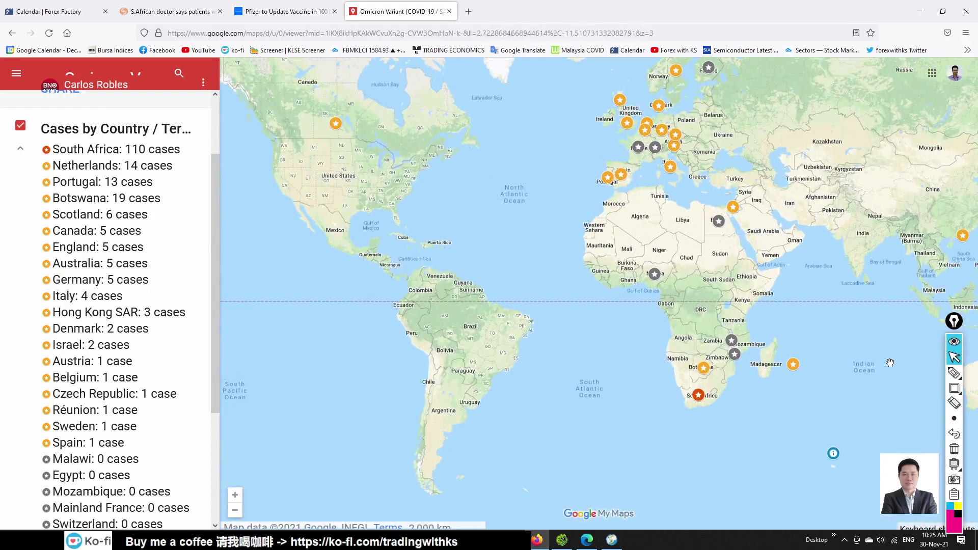
scroll(595, 333, down, 1)
scroll(719, 299, up, 1)
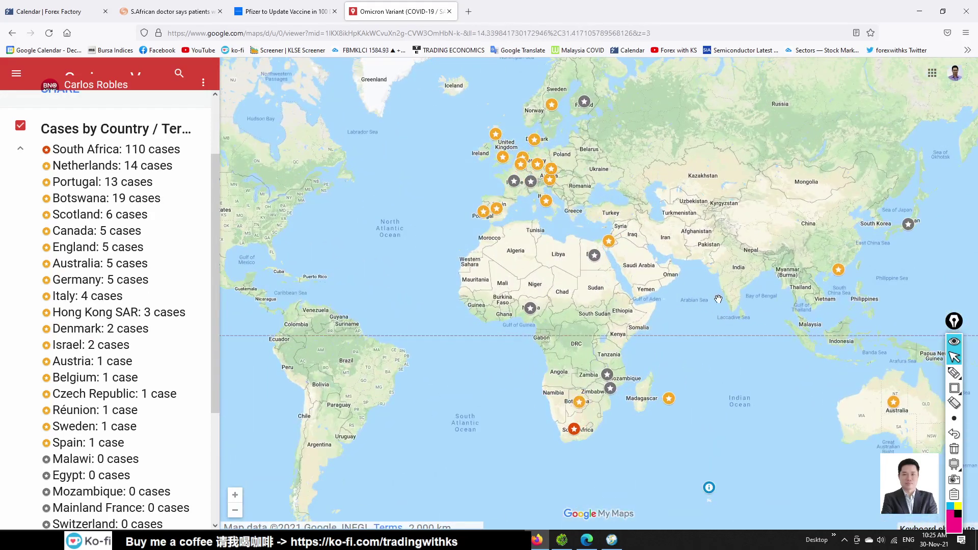
scroll(718, 299, down, 1)
click(954, 388)
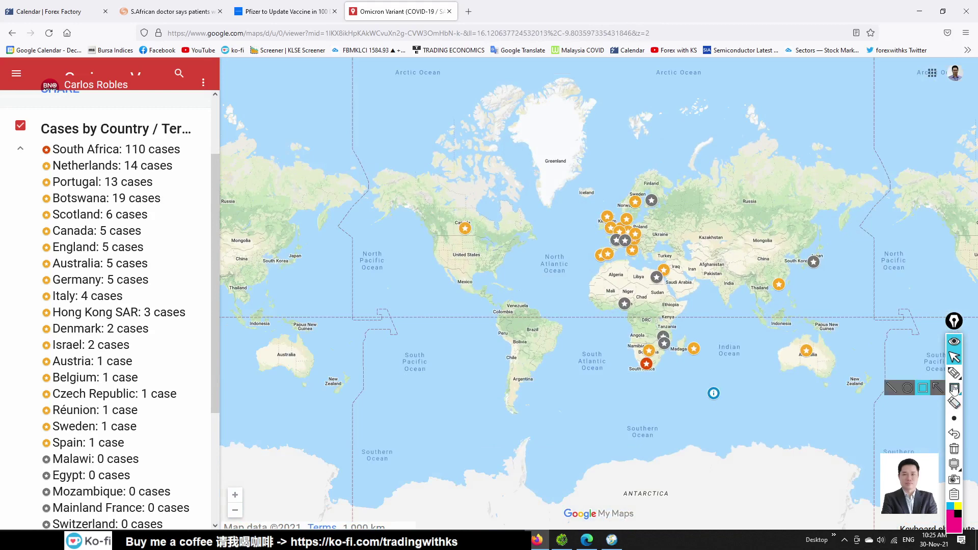
click(907, 387)
drag(449, 216, 481, 240)
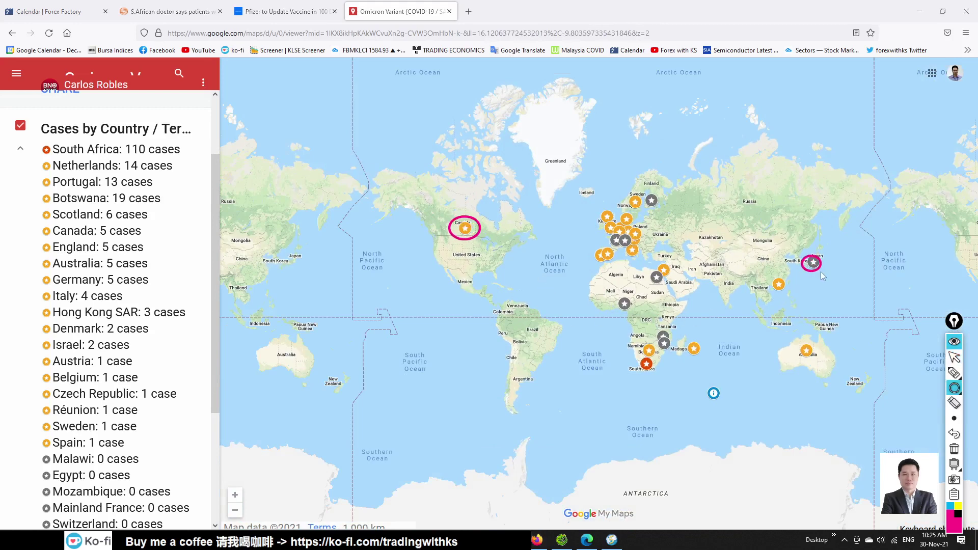
drag(823, 275, 826, 276)
drag(793, 342, 821, 365)
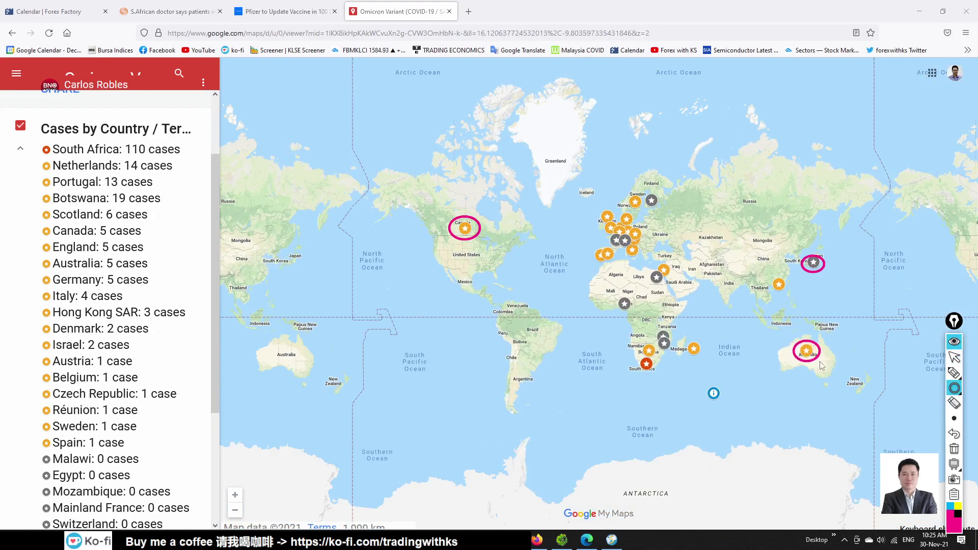
drag(767, 276, 793, 304)
drag(708, 355, 712, 360)
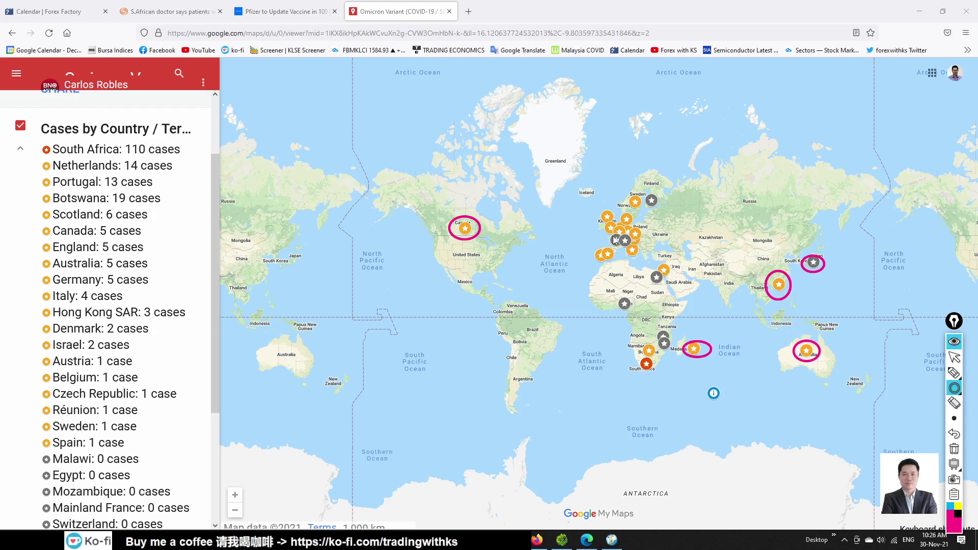
drag(581, 203, 668, 267)
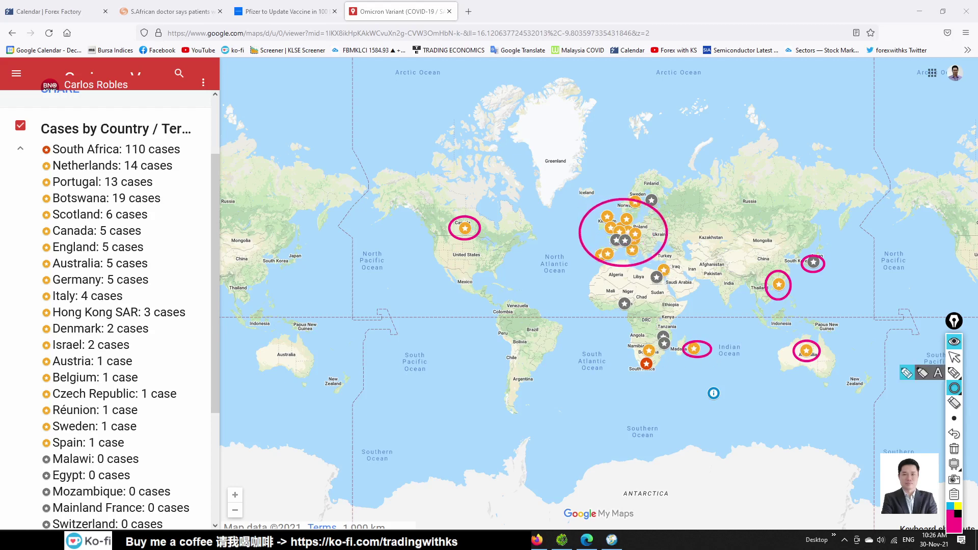
click(955, 358)
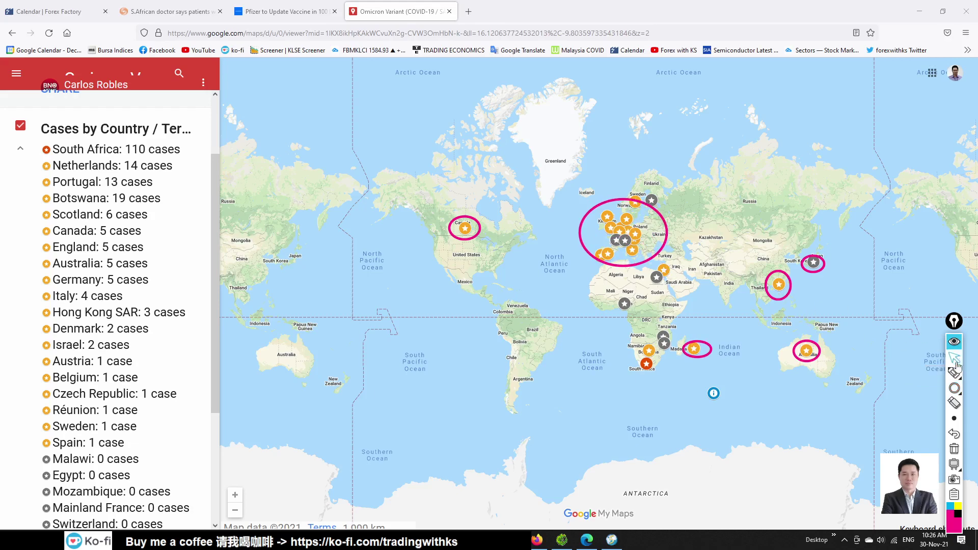
scroll(746, 316, up, 1)
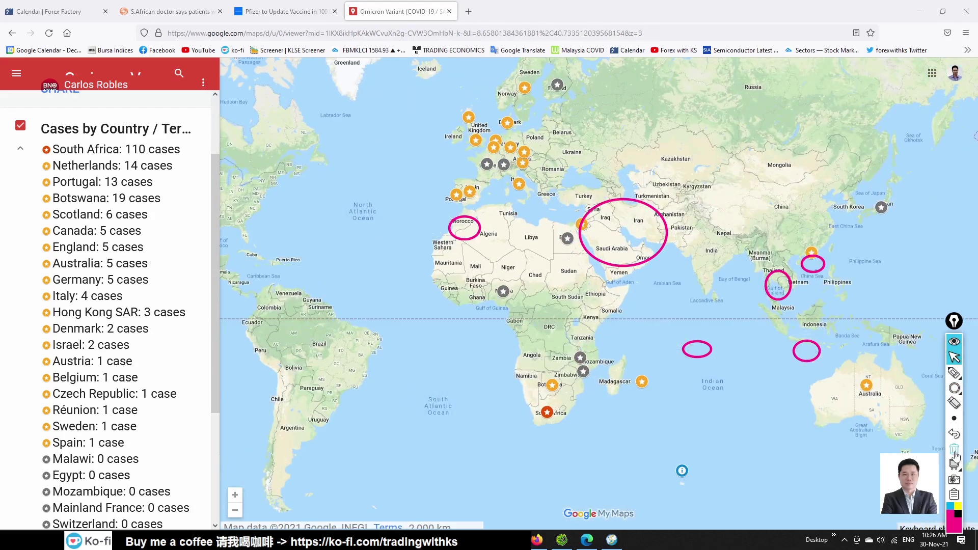
click(955, 451)
scroll(663, 229, down, 1)
drag(667, 232, 787, 257)
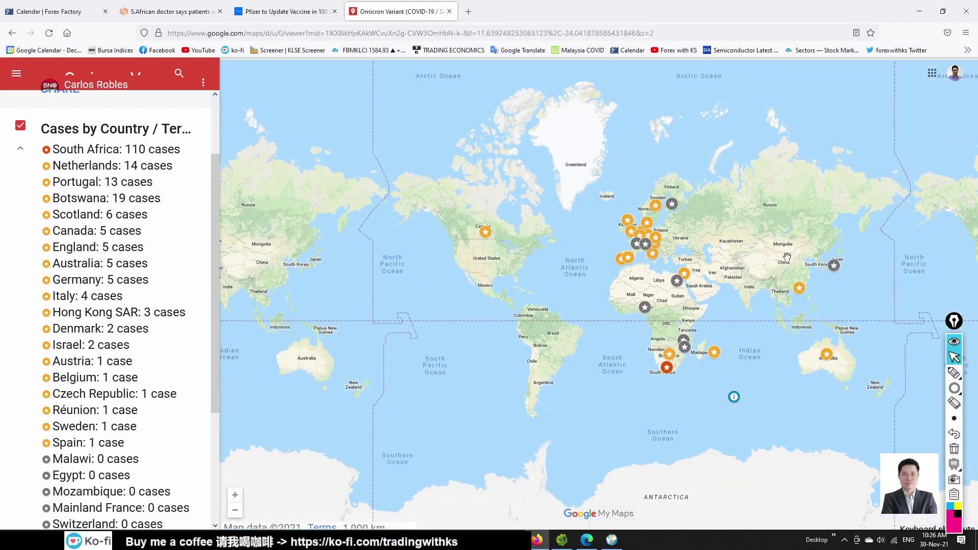
scroll(787, 257, up, 1)
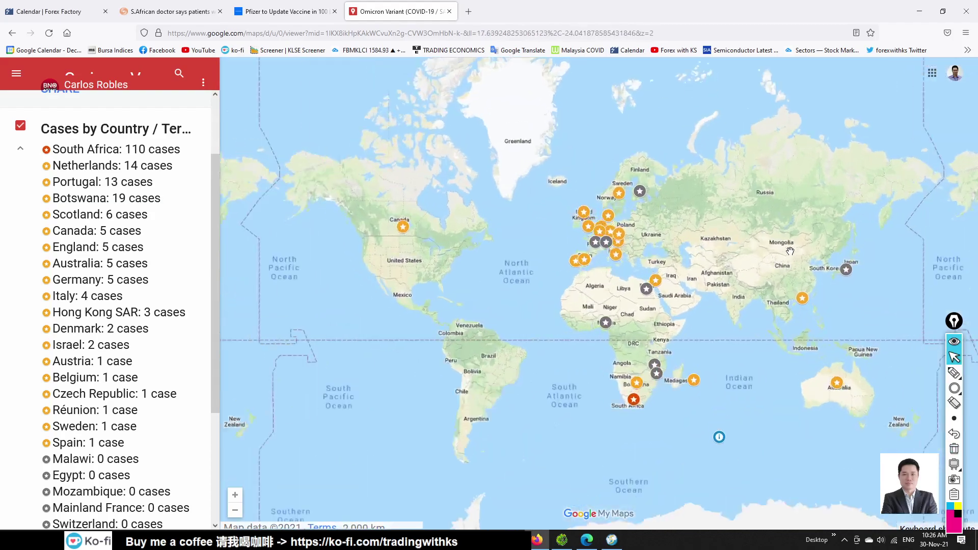
scroll(790, 252, up, 2)
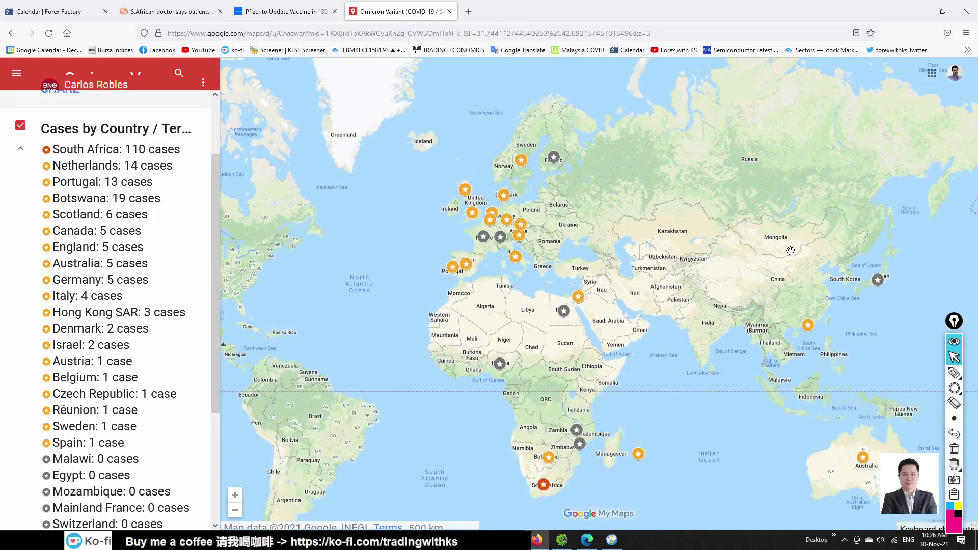
drag(760, 245, 854, 236)
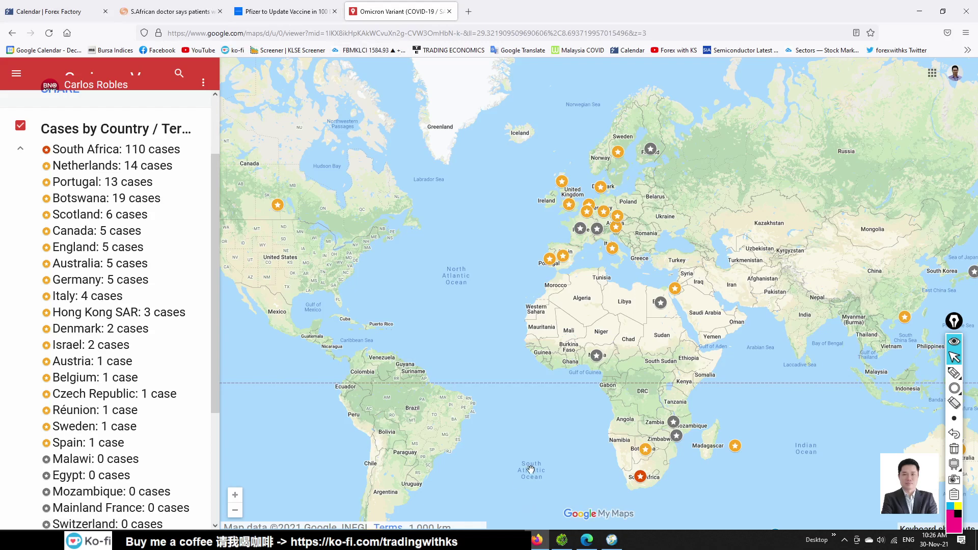
Return to the TradingView DXY chart, dismiss the sale popup and delete the green box
click(588, 539)
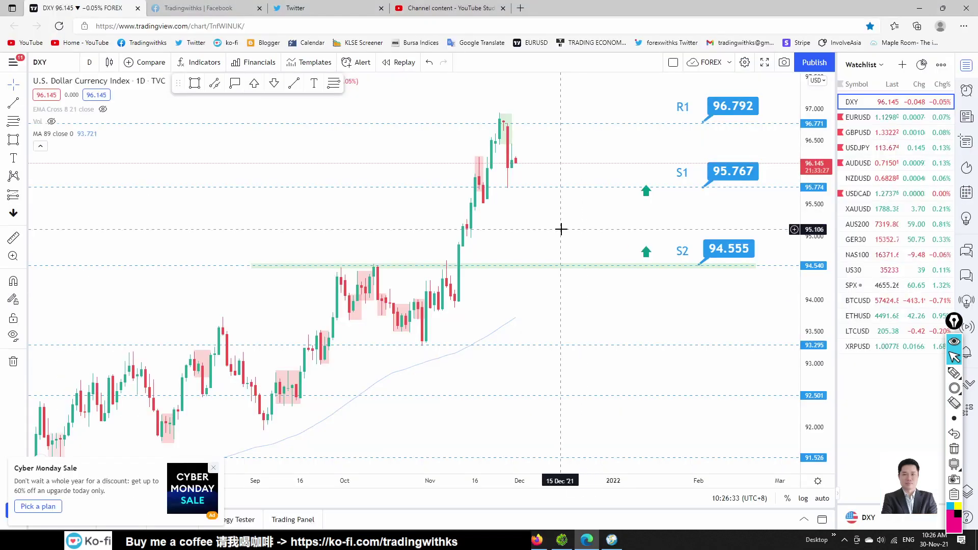
click(213, 468)
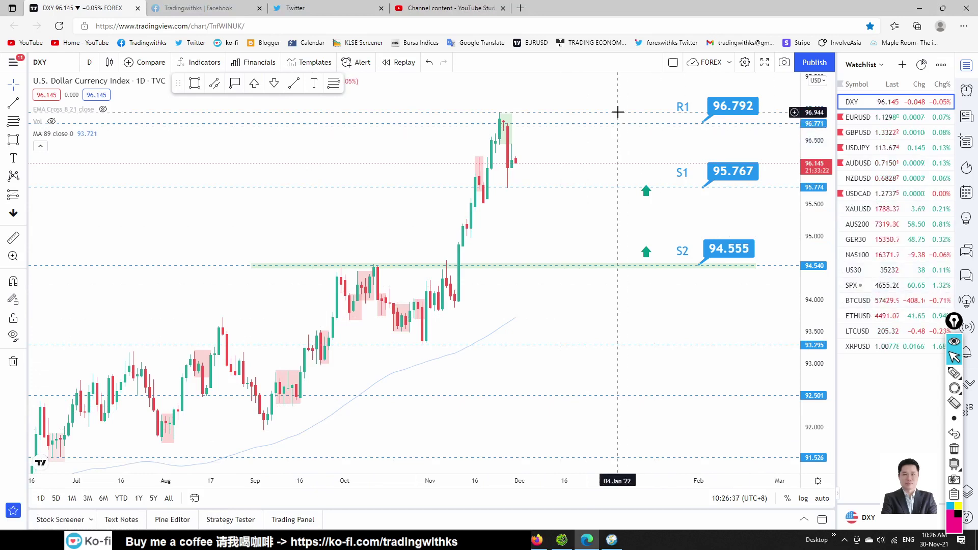
drag(618, 109, 601, 161)
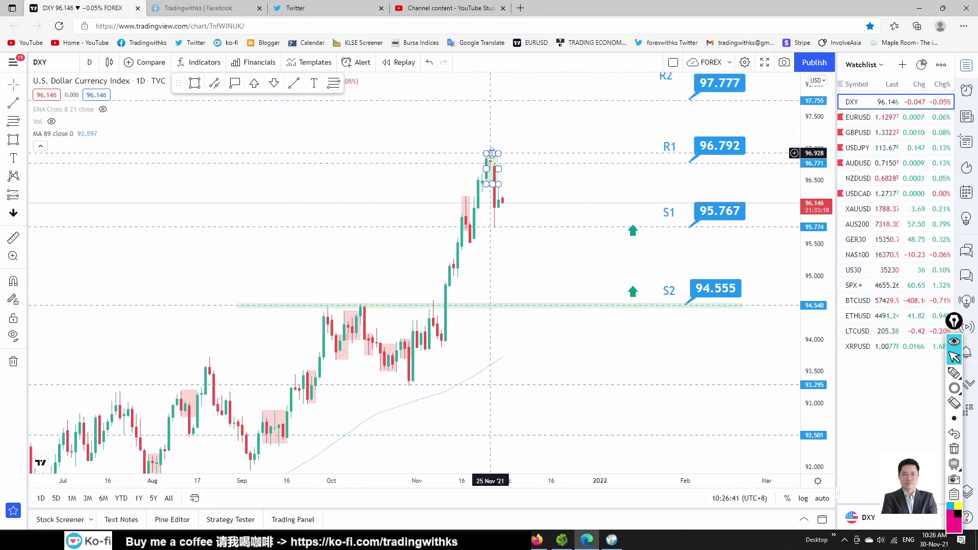
click(498, 176)
scroll(499, 211, up, 2)
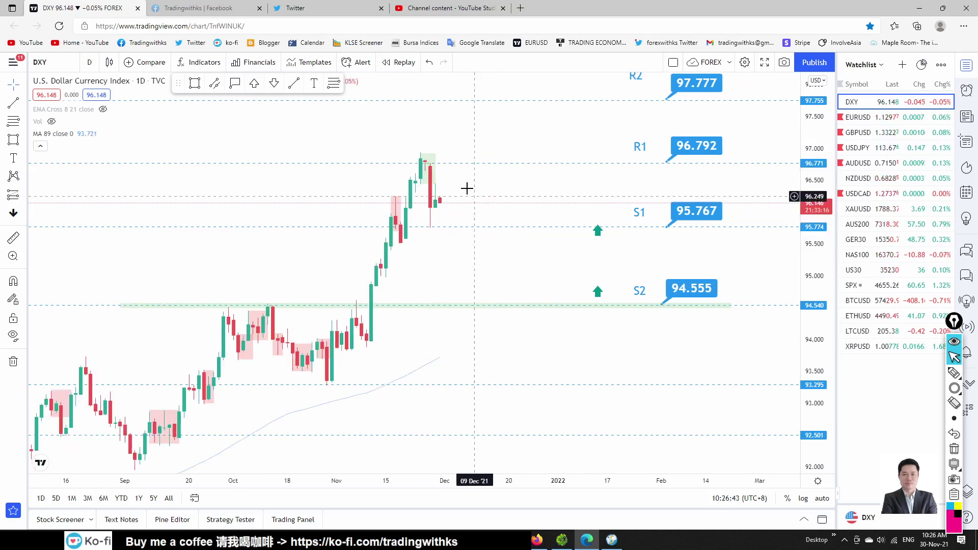
click(438, 183)
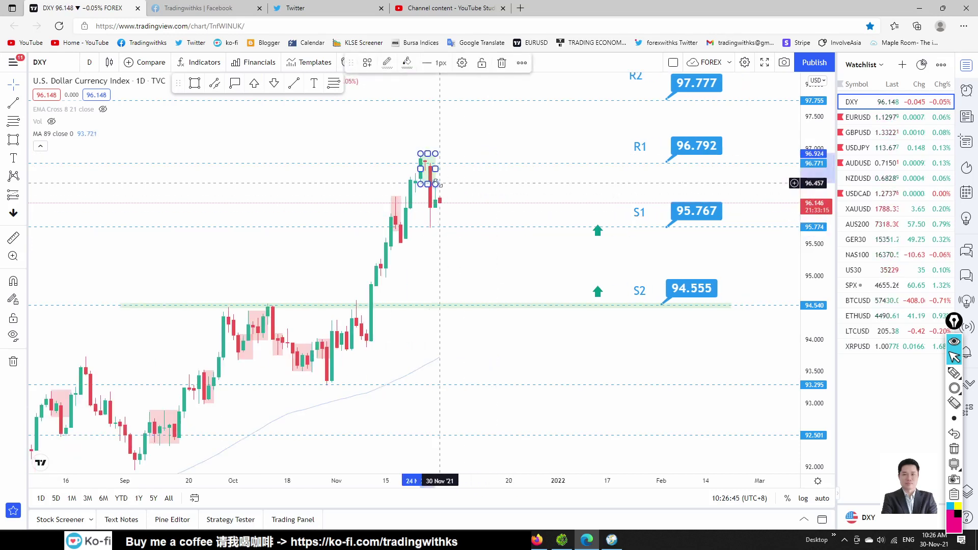
key(Delete)
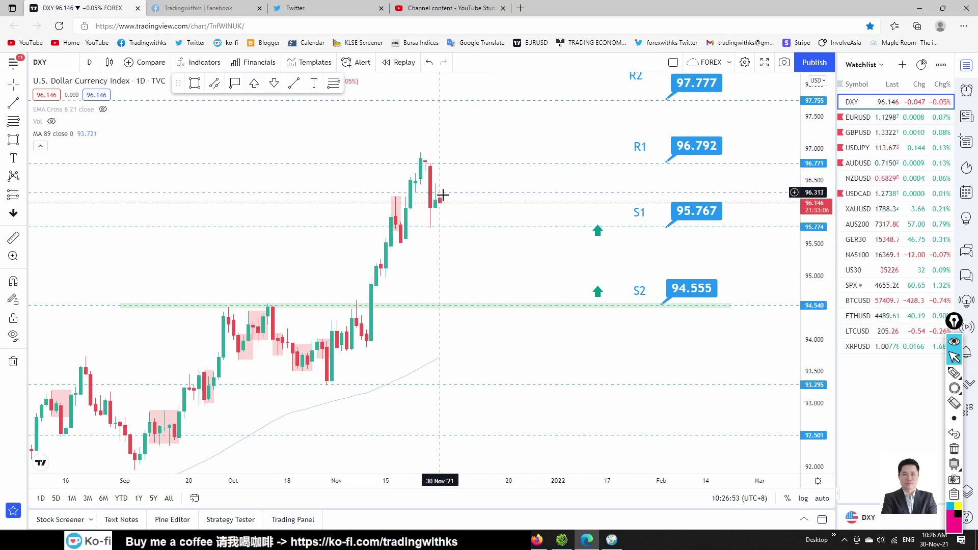
Sketch drop and rebound arrows toward S1, R1 and R2, clear them, and show EURUSD
click(954, 387)
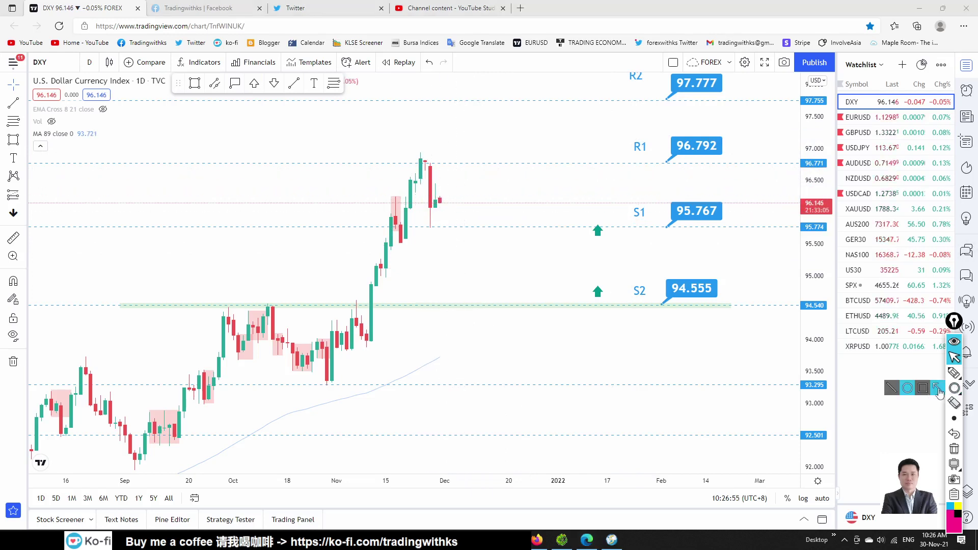
mouse_move(438, 204)
mouse_down()
mouse_move(472, 234)
mouse_move(531, 166)
mouse_up()
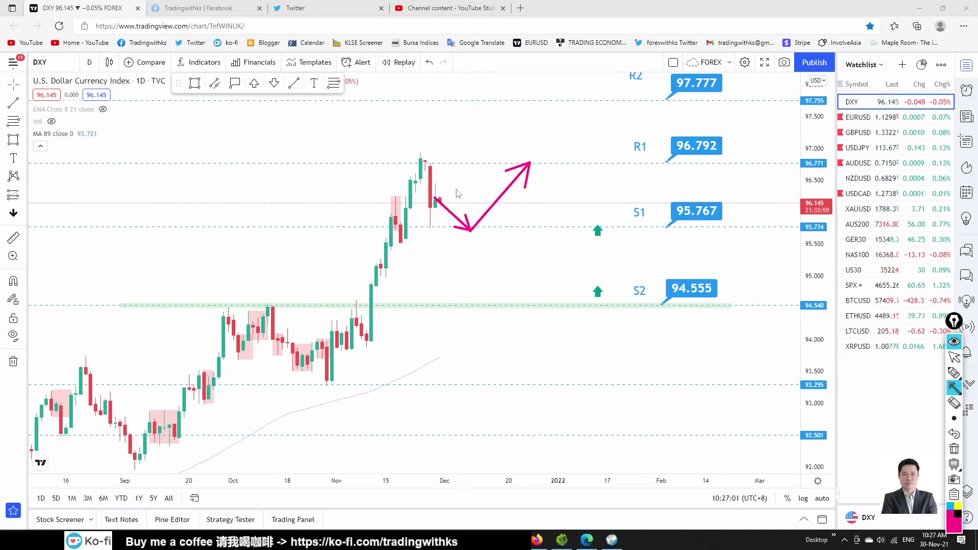
mouse_move(433, 198)
mouse_down()
mouse_move(473, 138)
mouse_move(504, 168)
mouse_move(539, 105)
mouse_up()
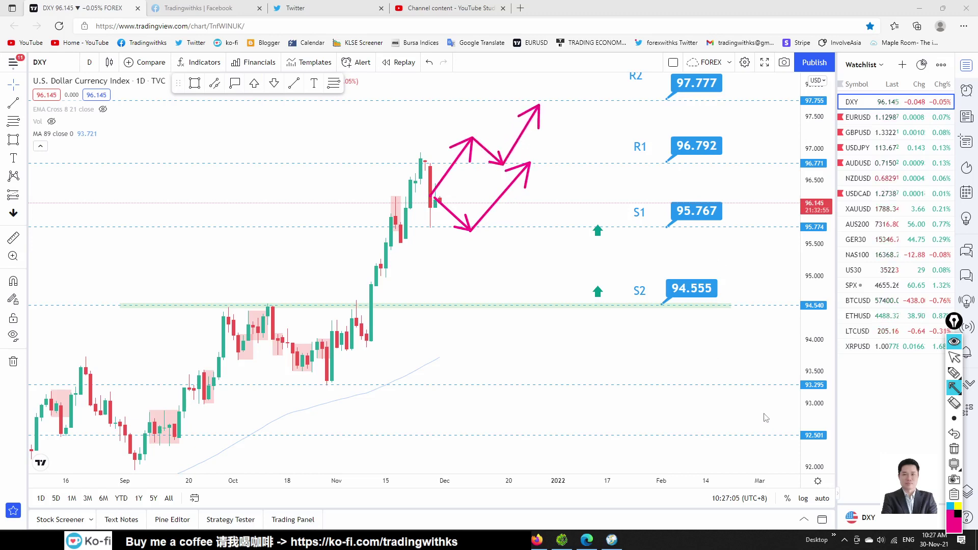
click(954, 448)
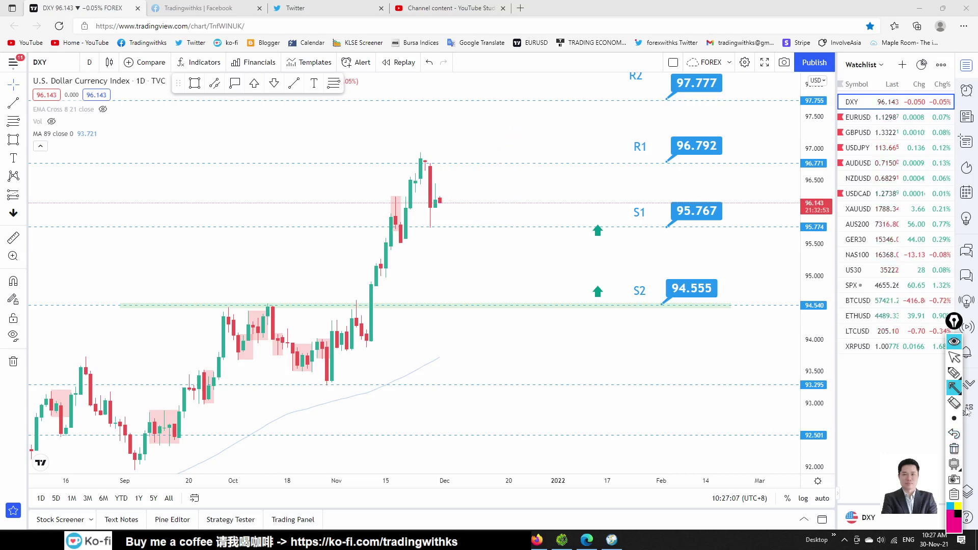
click(955, 356)
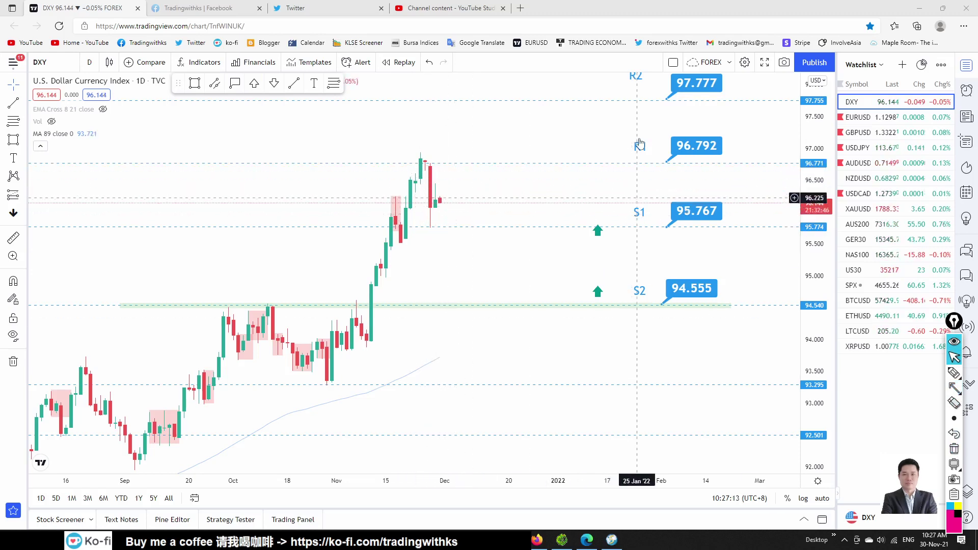
click(844, 119)
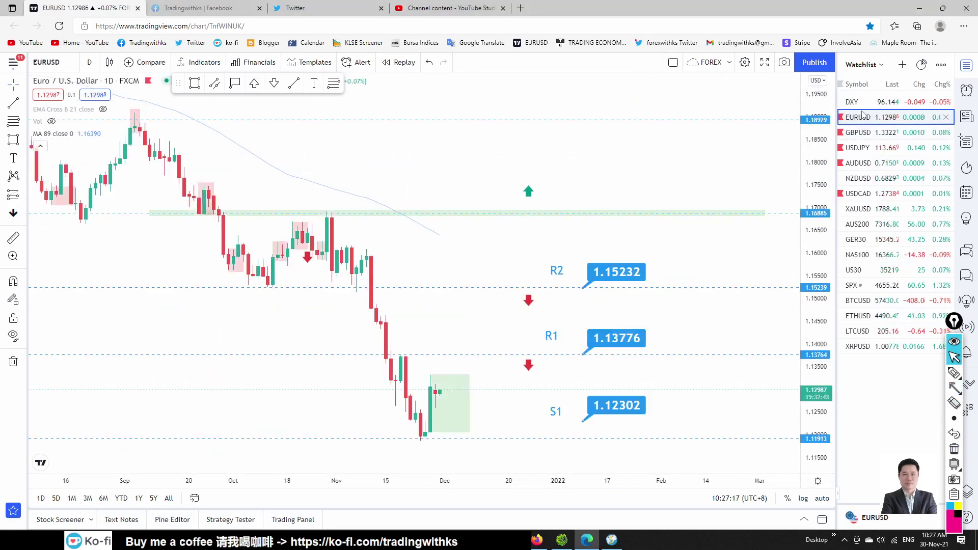
Sketch and clear an upward arrow on EURUSD, then switch the chart to 4h candles
drag(514, 395, 518, 350)
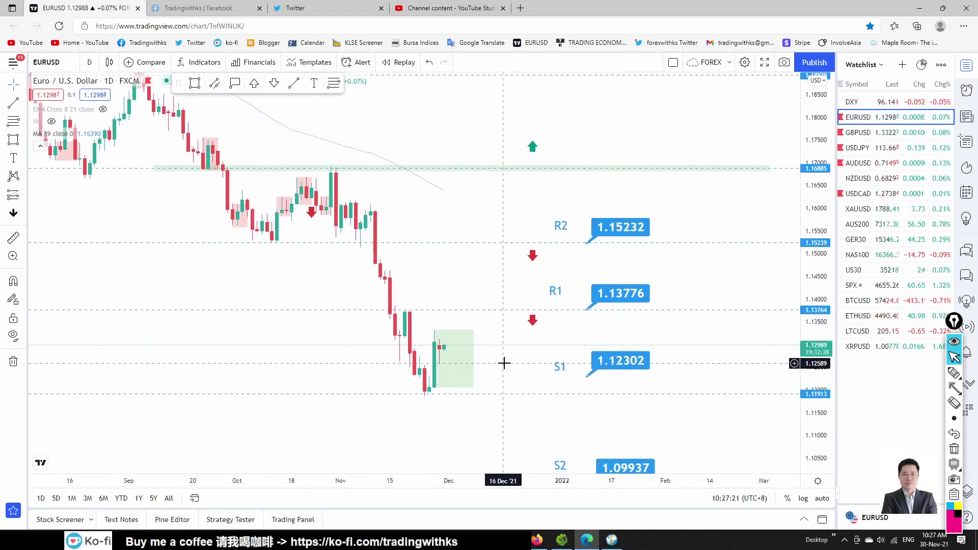
click(954, 388)
mouse_move(450, 341)
mouse_down()
mouse_move(468, 316)
mouse_move(532, 391)
mouse_up()
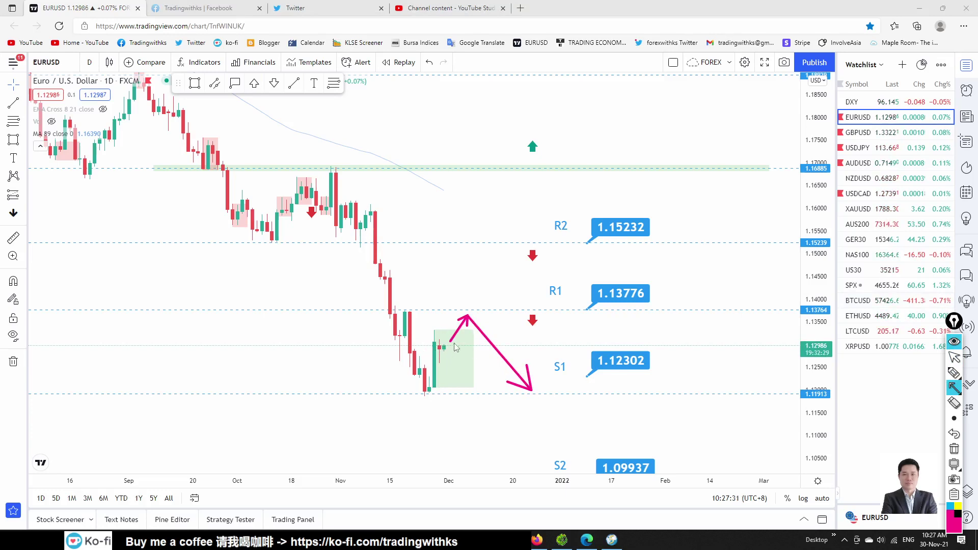
click(955, 448)
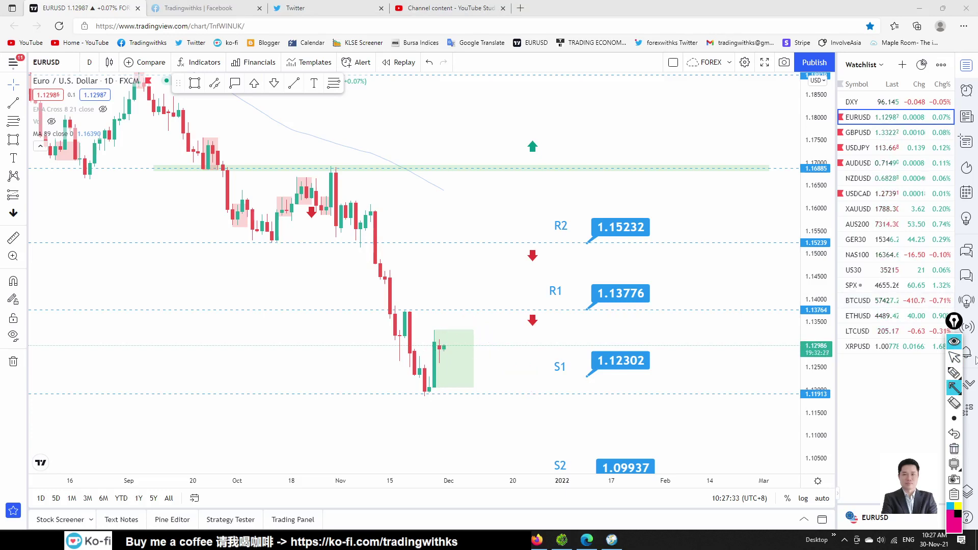
click(954, 356)
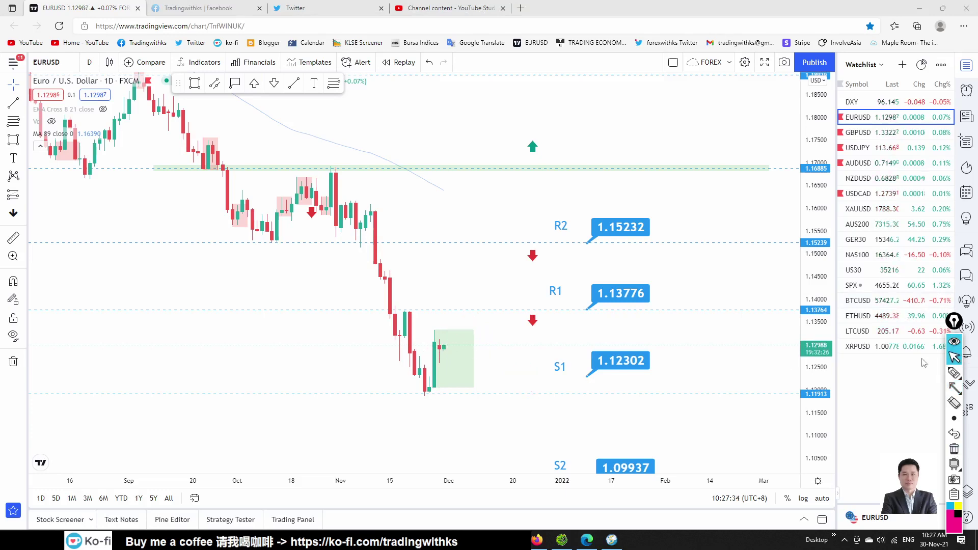
click(89, 62)
click(100, 347)
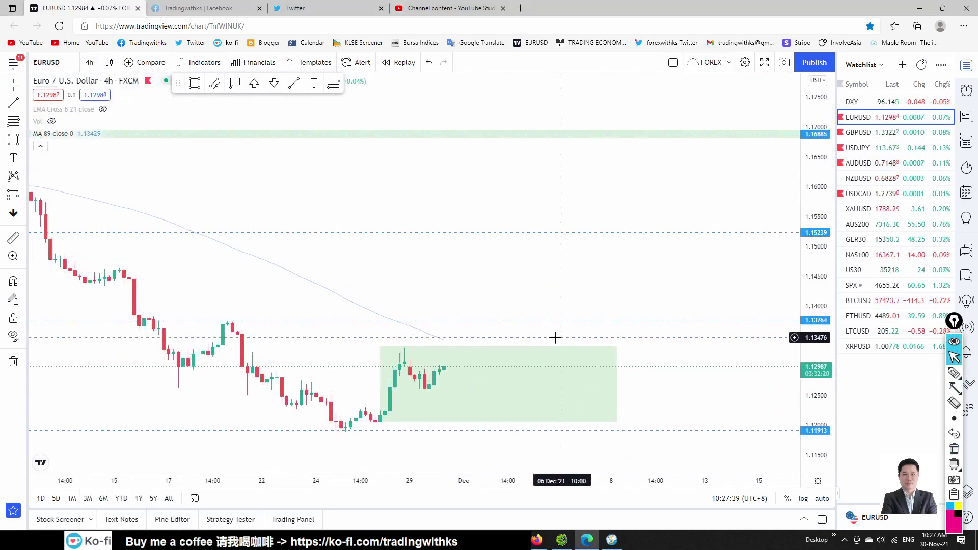
scroll(543, 210, down, 3)
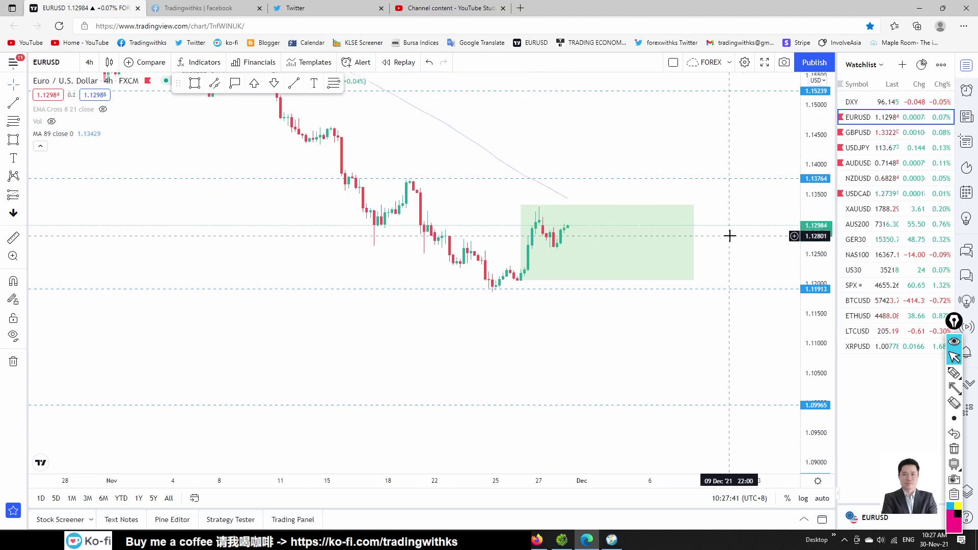
drag(729, 234, 692, 284)
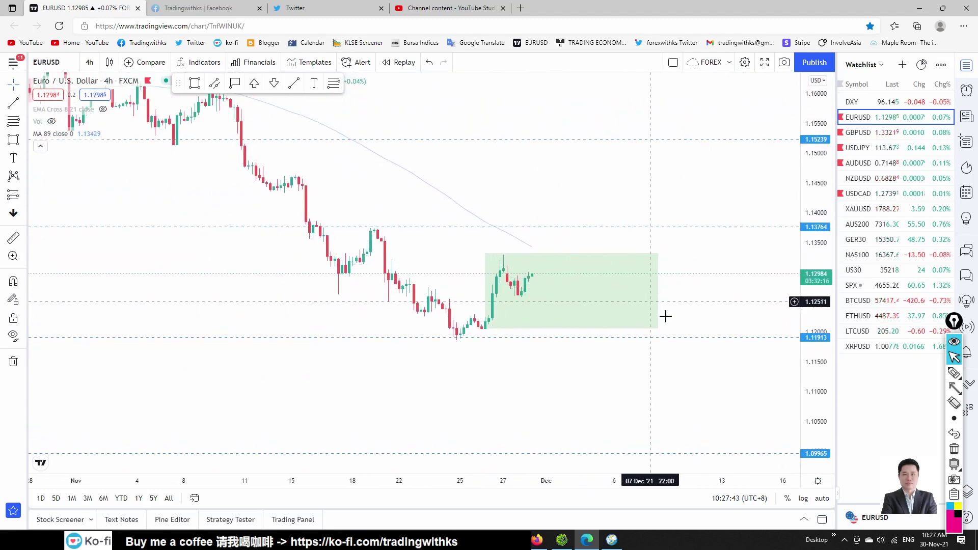
click(954, 390)
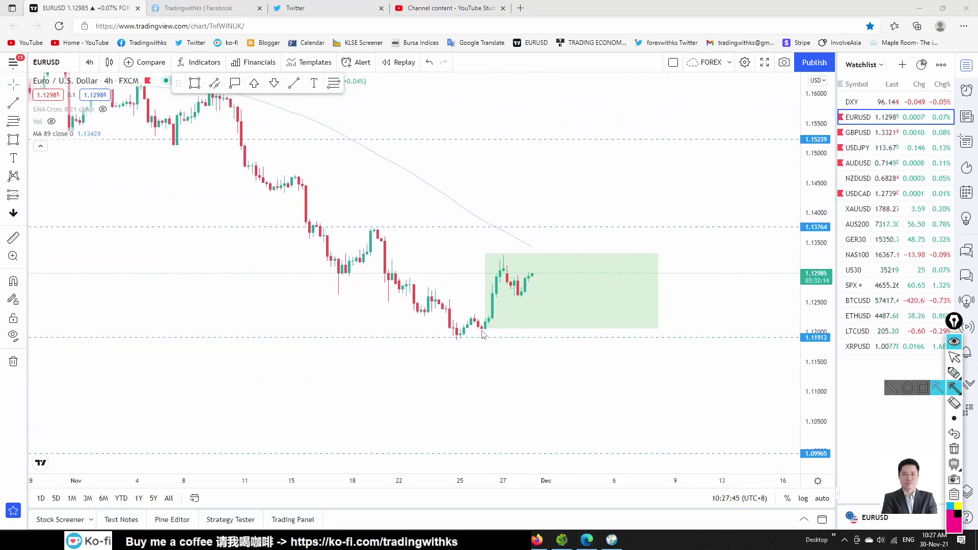
mouse_move(482, 332)
mouse_down()
mouse_move(505, 285)
mouse_move(501, 262)
mouse_up()
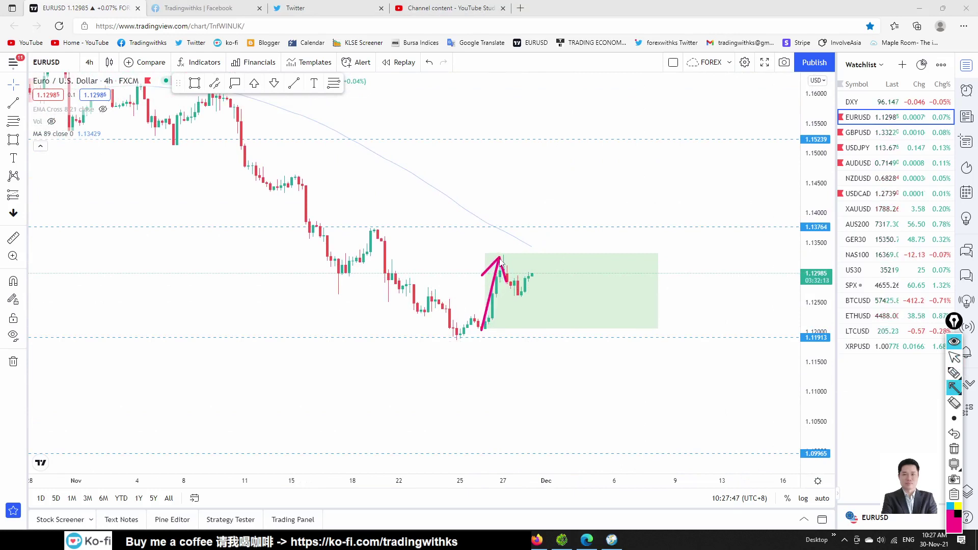
mouse_move(954, 387)
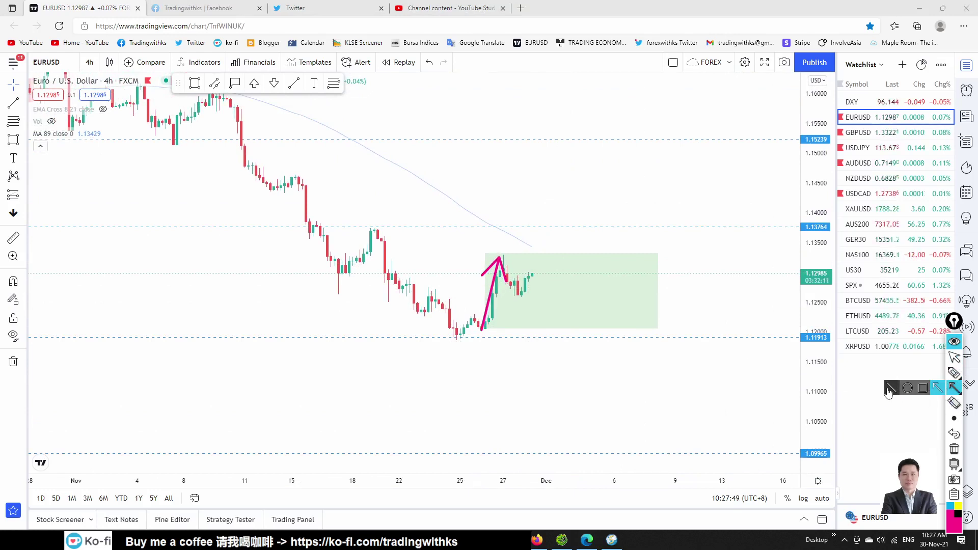
click(892, 387)
click(954, 464)
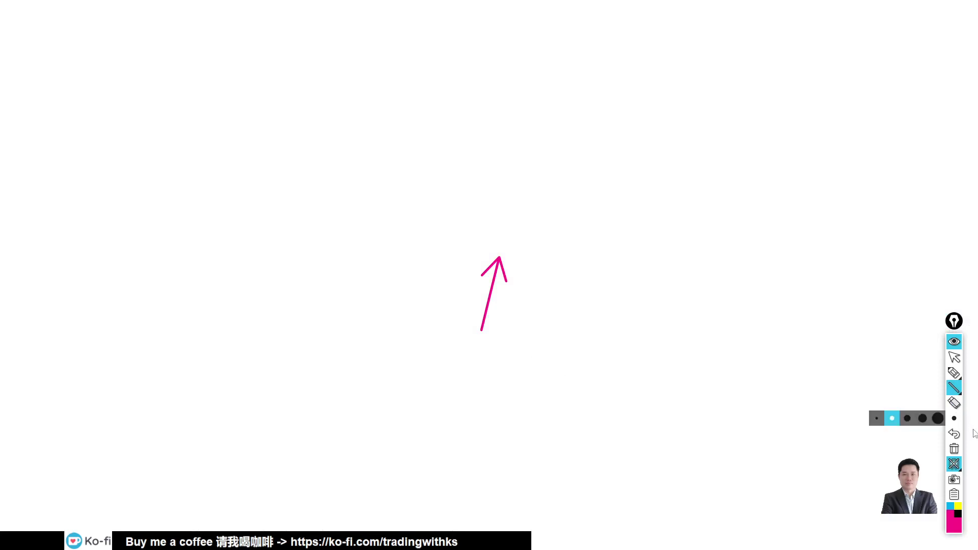
click(954, 463)
mouse_move(952, 389)
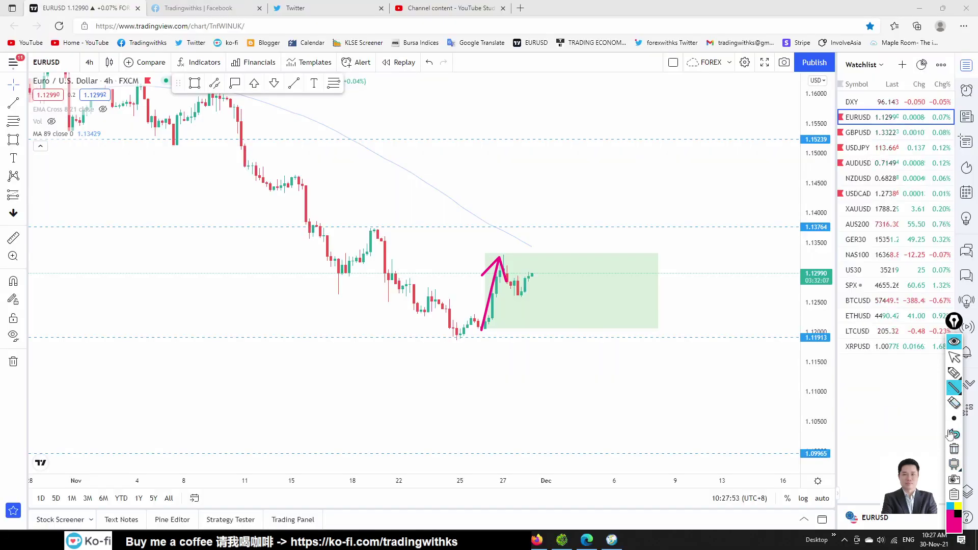
click(954, 448)
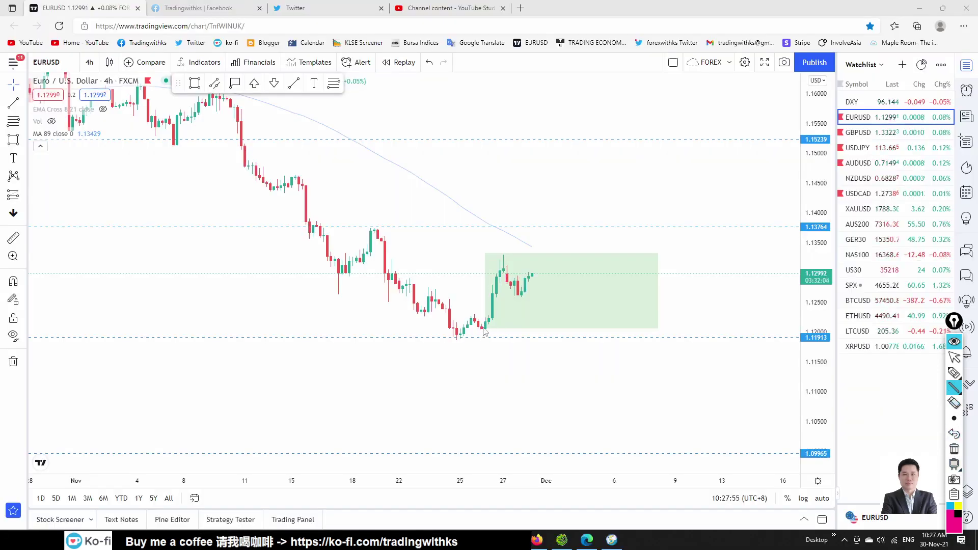
drag(483, 329, 502, 258)
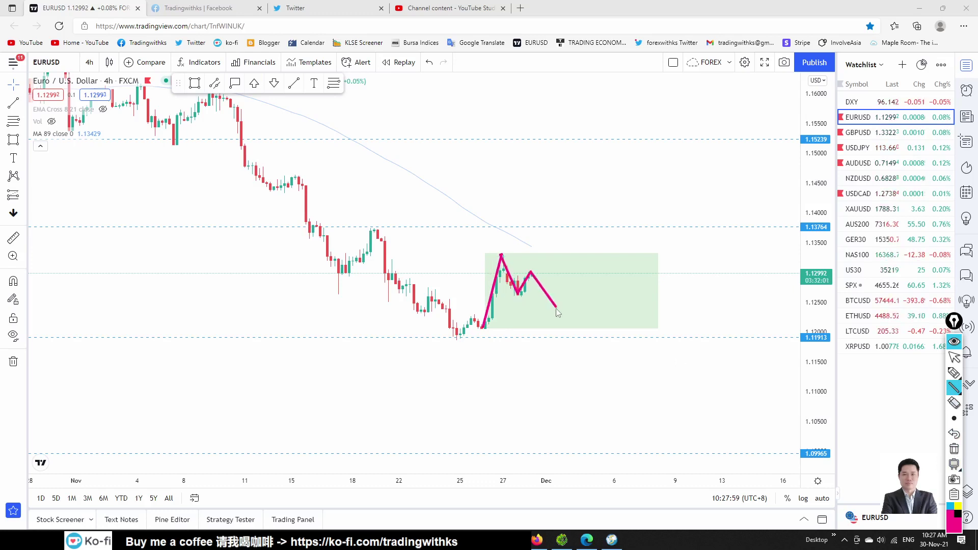
drag(557, 309, 561, 336)
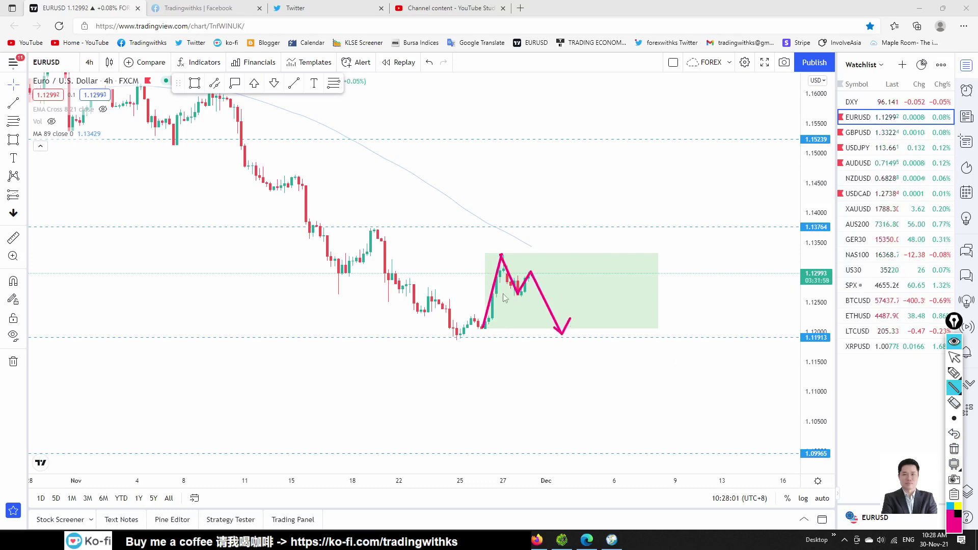
drag(493, 296, 551, 298)
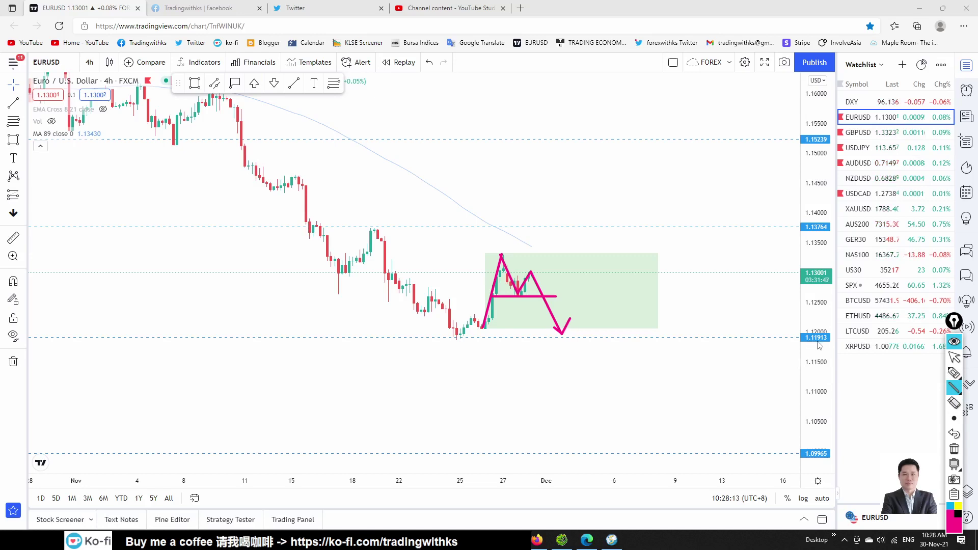
click(954, 358)
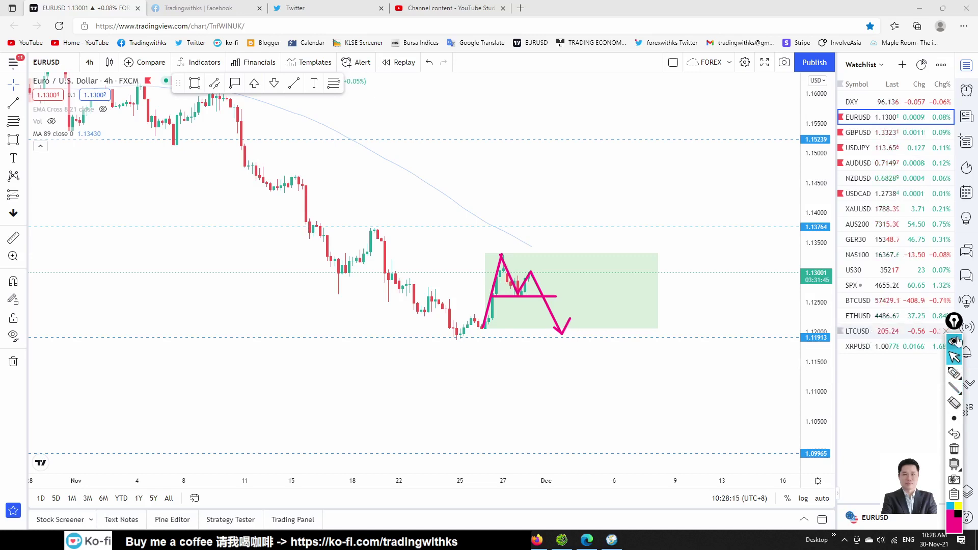
mouse_move(956, 377)
click(954, 448)
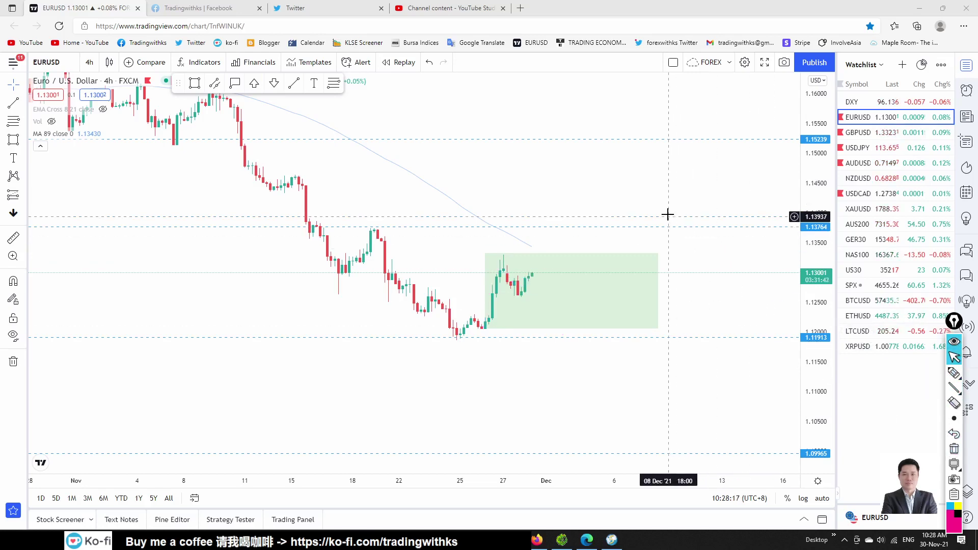
Bring the R2–S2 levels into view, sketch arrows from the highs down to support, then clear them
drag(667, 213, 509, 198)
scroll(581, 190, down, 2)
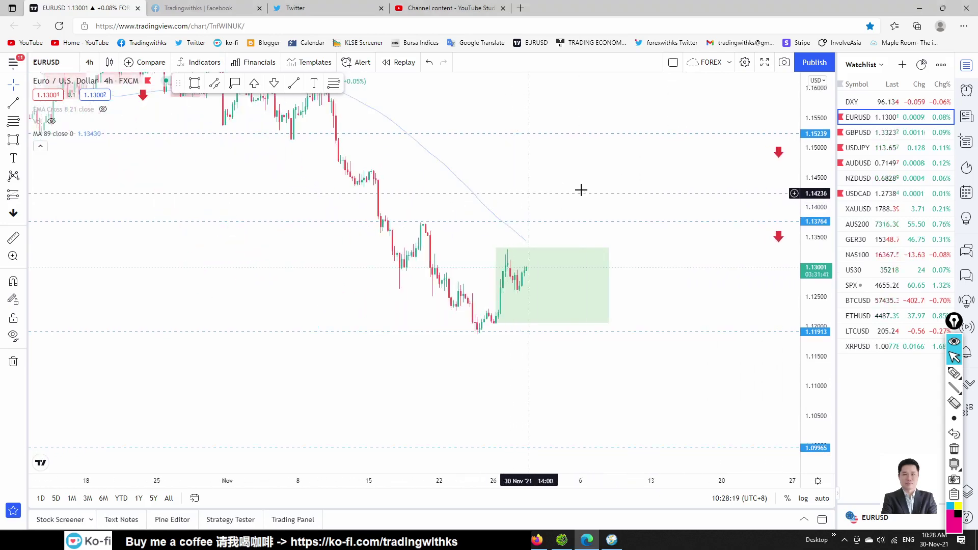
drag(581, 190, 438, 173)
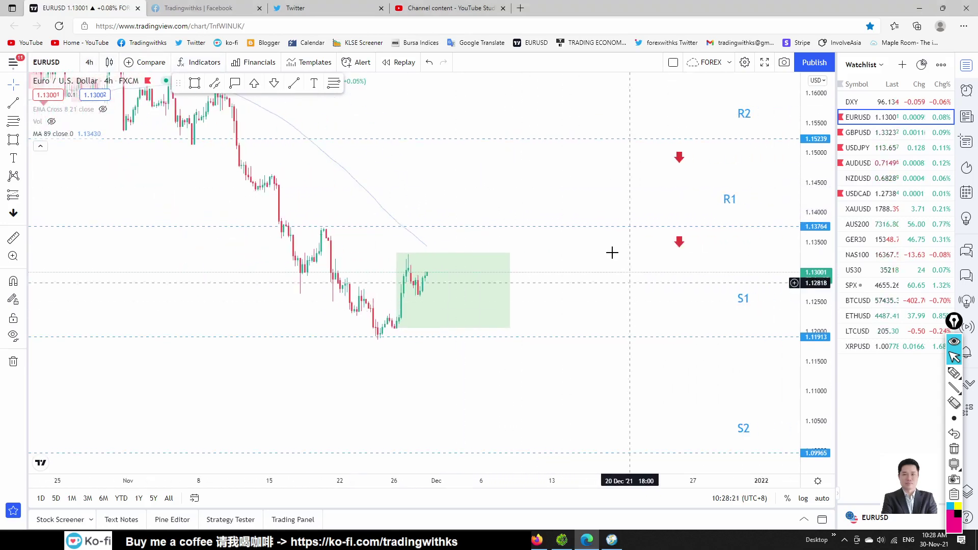
drag(611, 251, 505, 199)
scroll(592, 303, down, 2)
drag(594, 292, 508, 295)
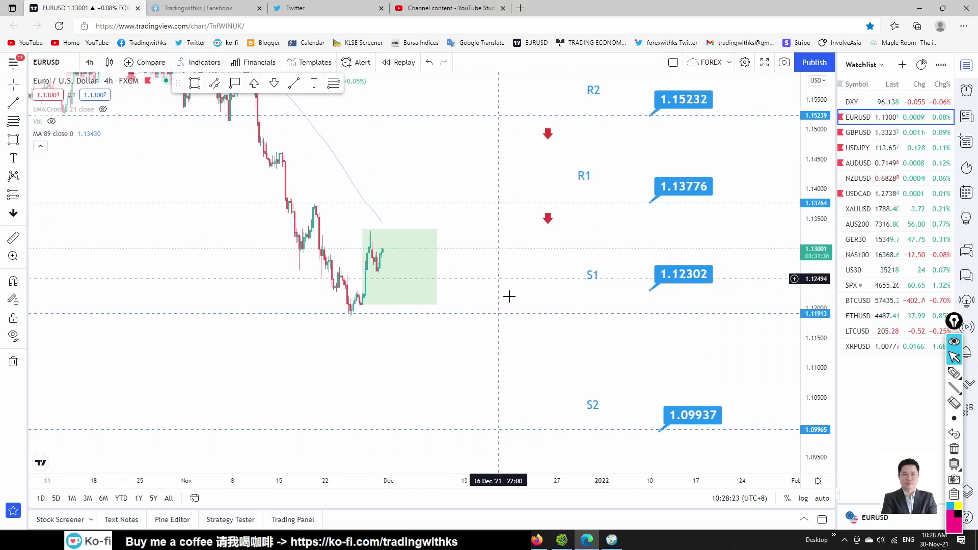
mouse_move(966, 410)
click(954, 387)
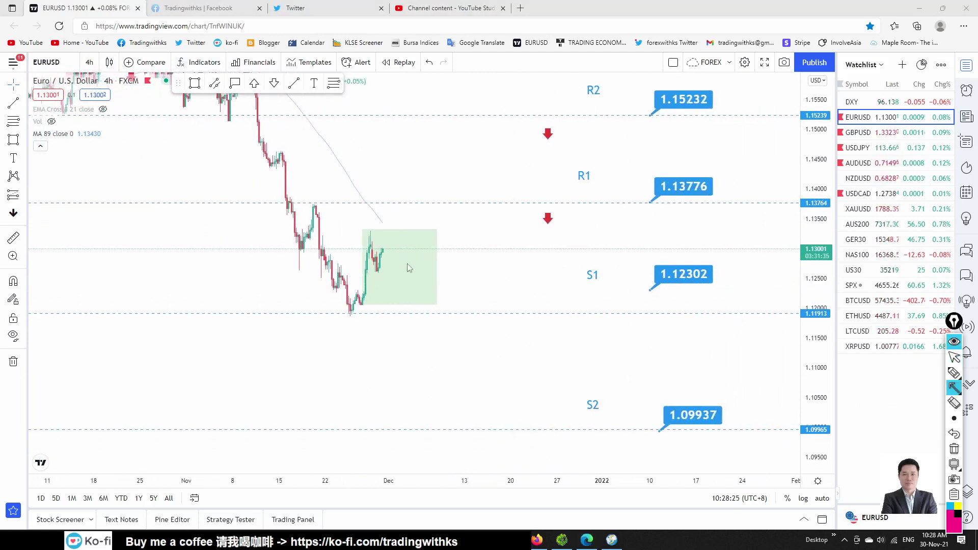
mouse_move(386, 253)
mouse_down()
mouse_move(411, 295)
mouse_move(453, 422)
mouse_up()
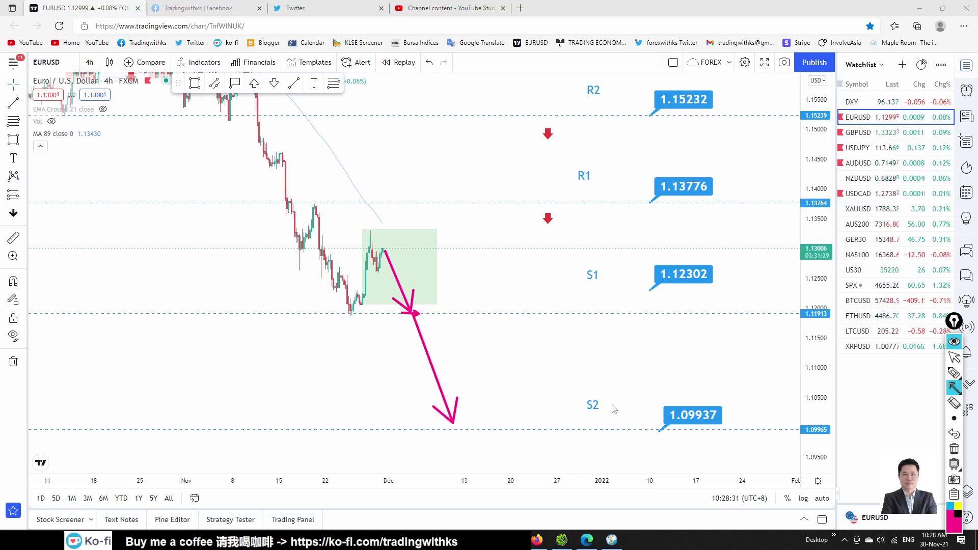
mouse_move(279, 159)
mouse_down()
mouse_move(326, 300)
mouse_move(357, 318)
mouse_move(372, 230)
mouse_move(412, 316)
mouse_move(447, 318)
mouse_move(446, 432)
mouse_up()
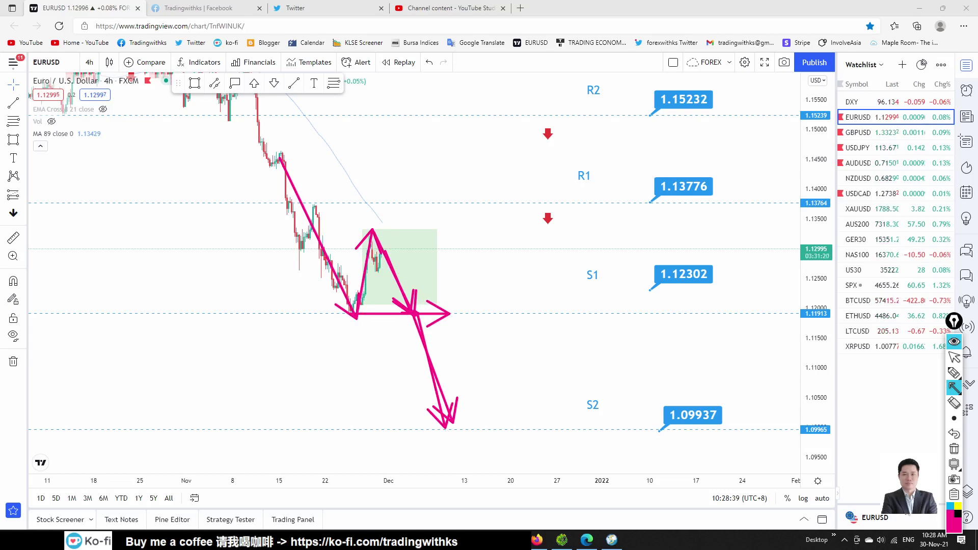
click(954, 448)
Sketch pink lines for the down leg, bounce and drop to support, then clear them
mouse_move(954, 387)
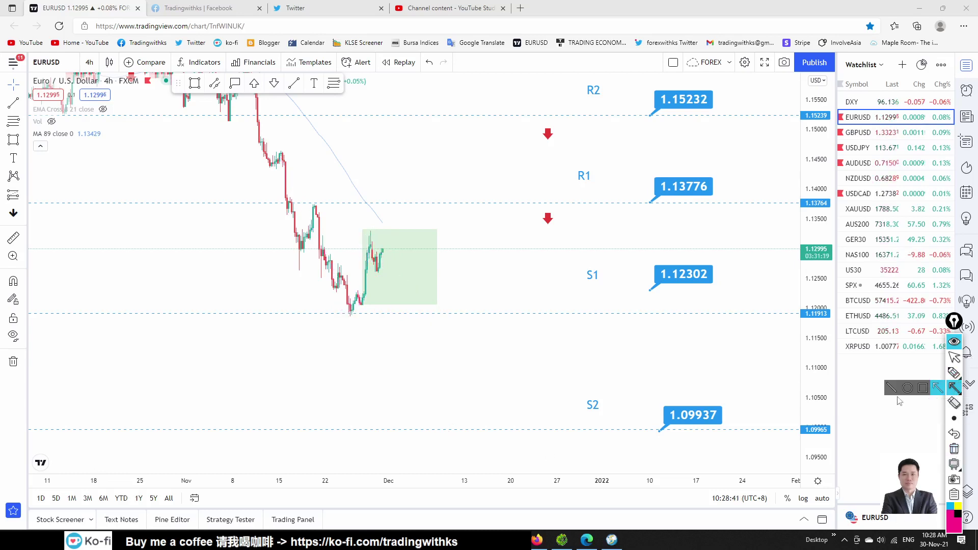
click(891, 388)
mouse_move(251, 107)
mouse_down()
mouse_move(349, 313)
mouse_move(374, 248)
mouse_move(399, 313)
mouse_up()
mouse_move(390, 313)
mouse_down()
mouse_move(410, 313)
mouse_move(443, 432)
mouse_up()
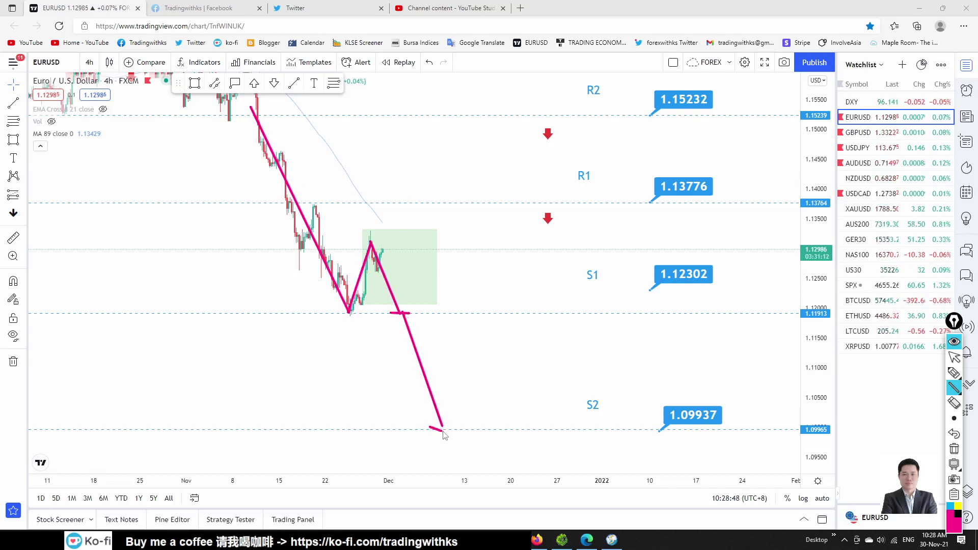
click(954, 448)
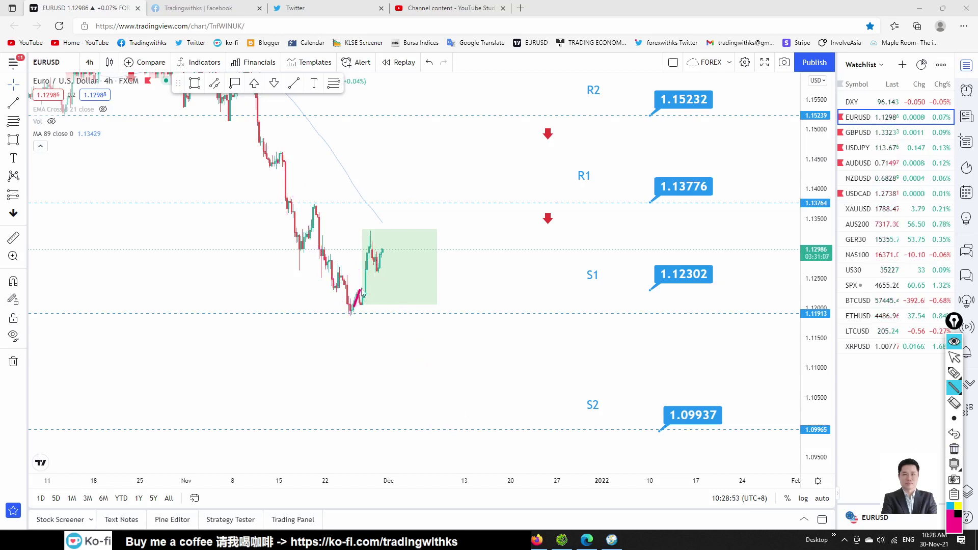
Sketch a double-top with a neckline and move S1 down to 1.11935
mouse_move(363, 293)
mouse_down()
mouse_move(370, 238)
mouse_move(377, 268)
mouse_move(413, 315)
mouse_up()
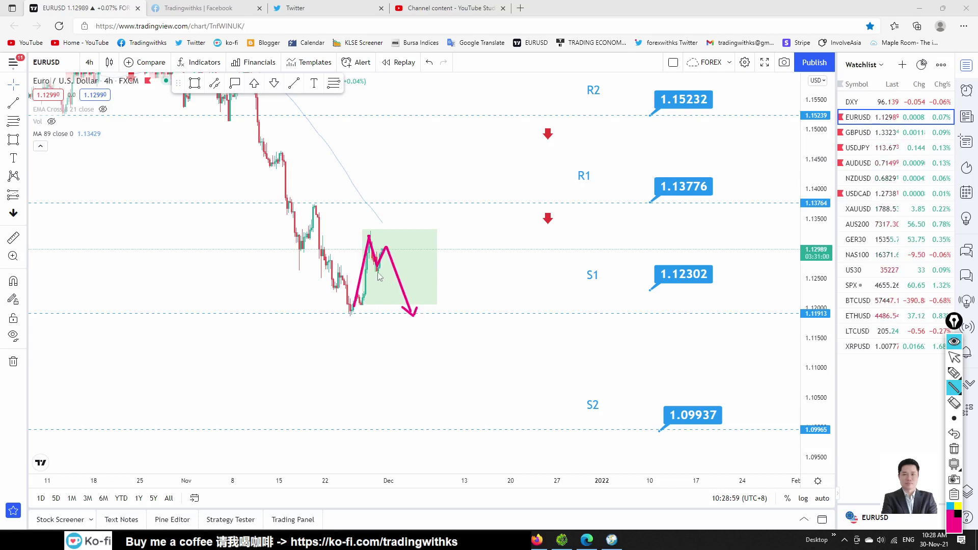
drag(379, 276, 411, 273)
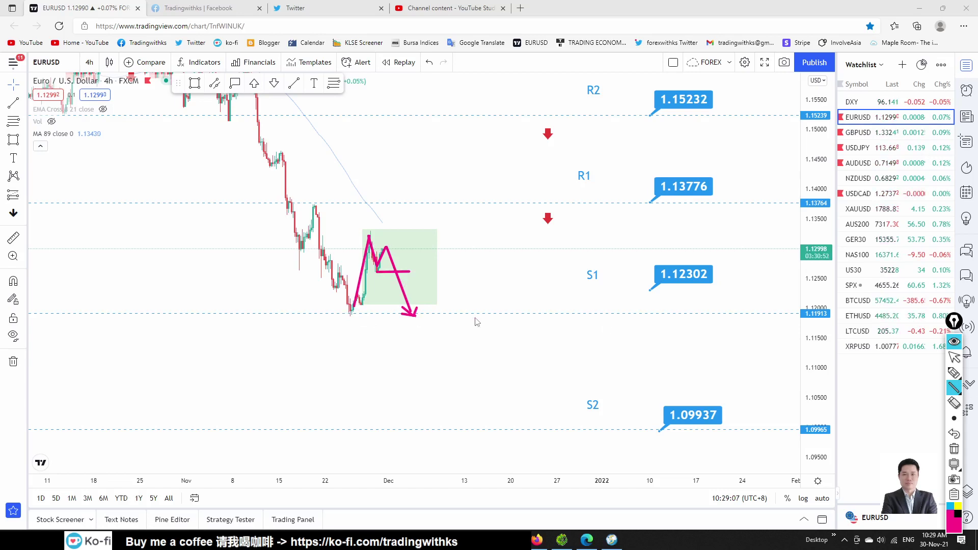
drag(684, 279, 684, 299)
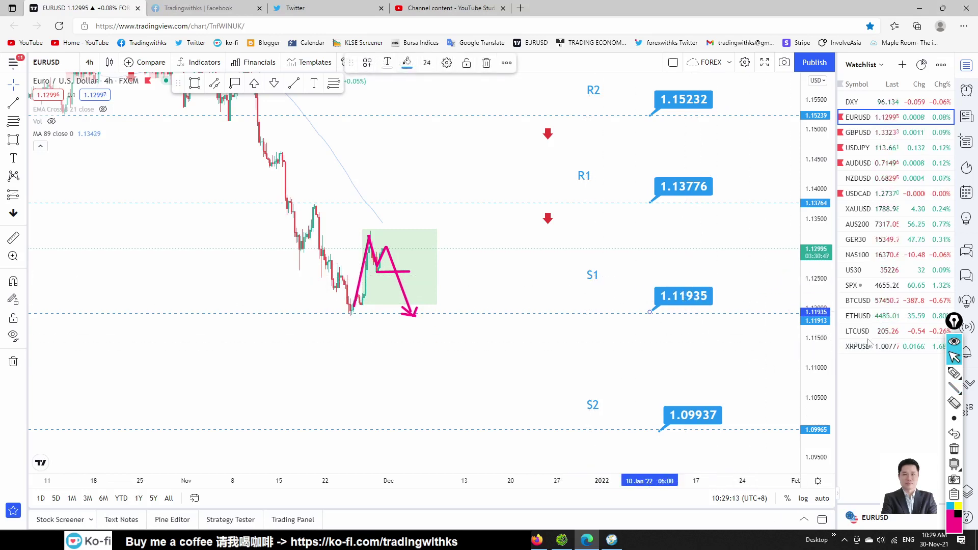
Sketch a pink line along S1 with a projected drop toward S2, then erase it
click(954, 387)
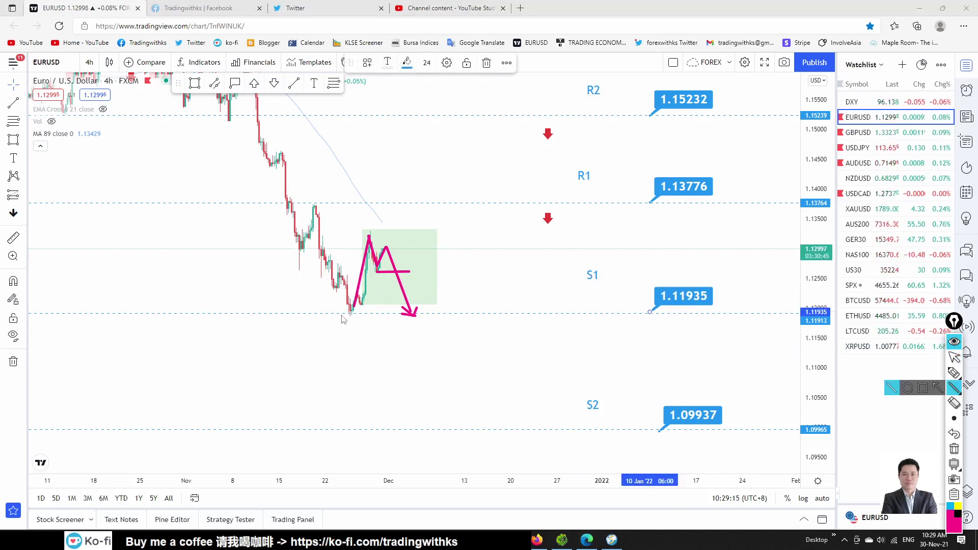
drag(343, 316, 666, 316)
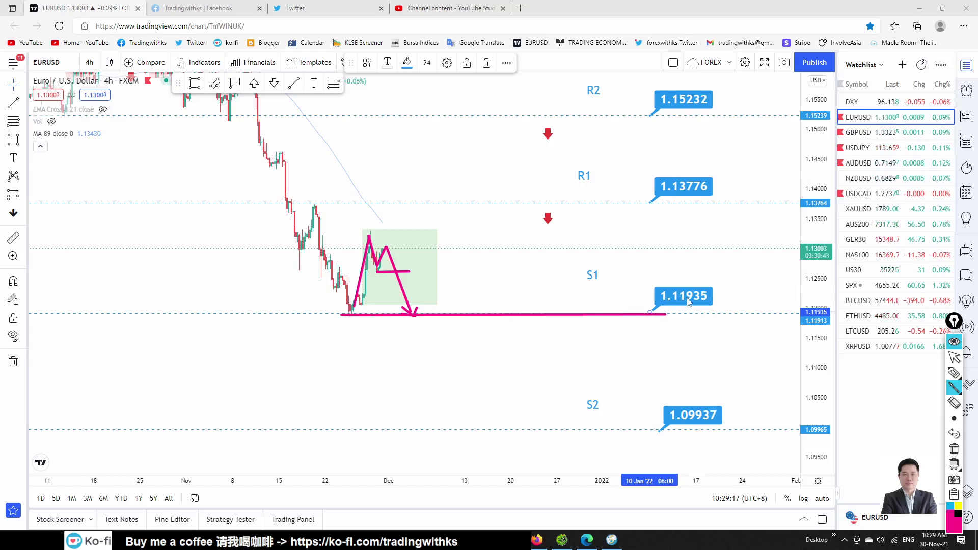
drag(411, 317, 450, 418)
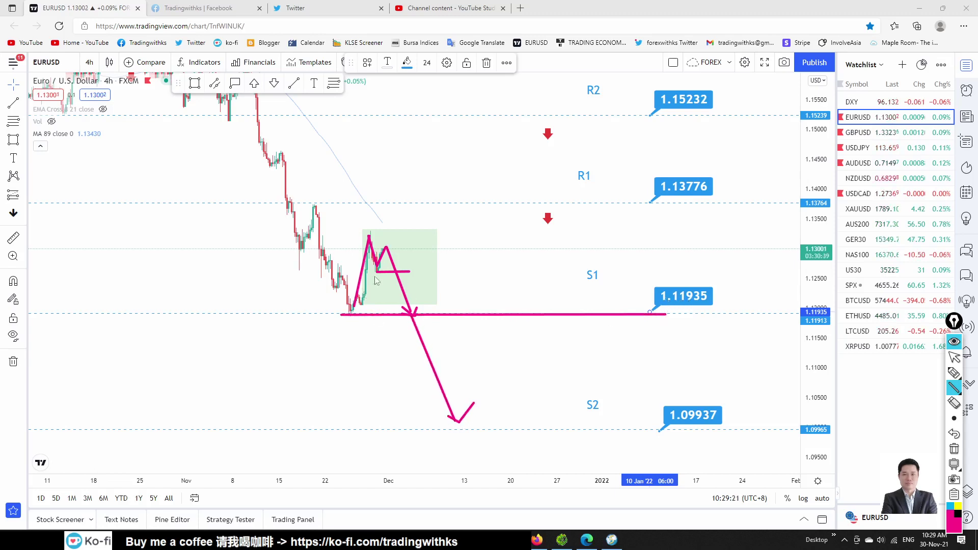
click(955, 449)
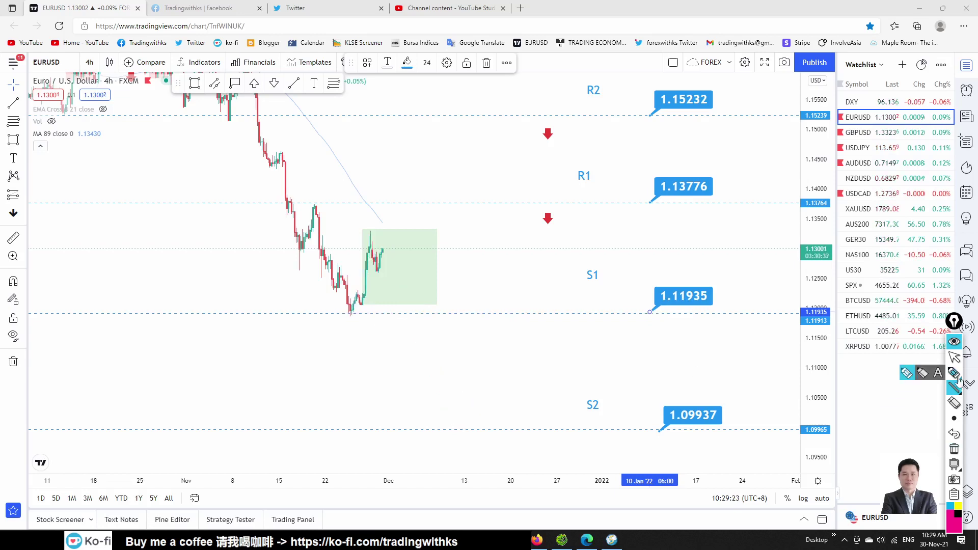
click(956, 357)
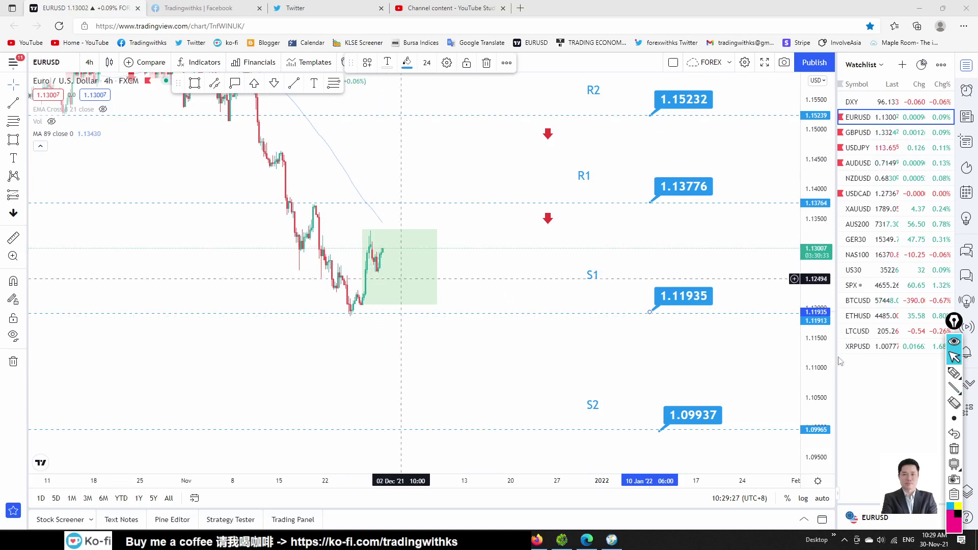
Draw a pink line along the green box top, then erase the sketches
click(948, 390)
click(949, 390)
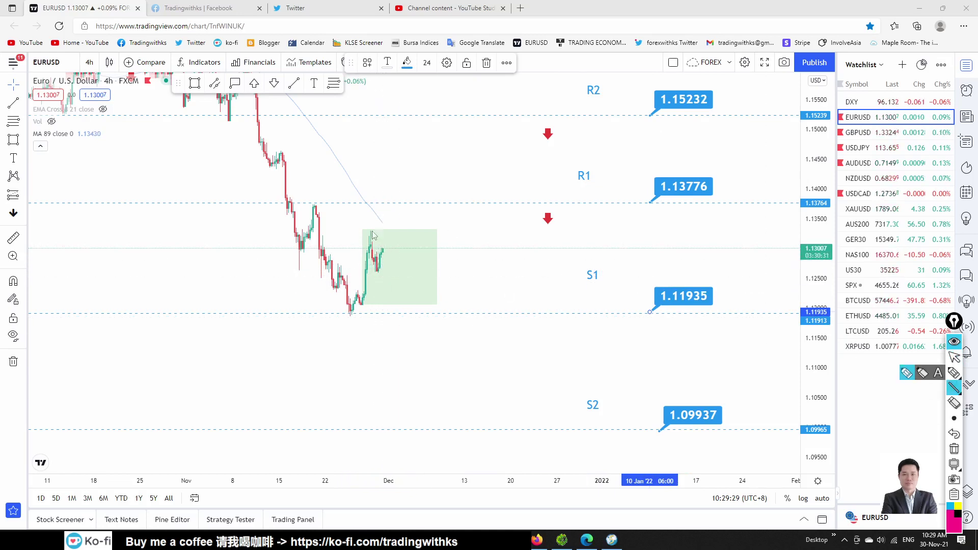
drag(371, 232, 456, 233)
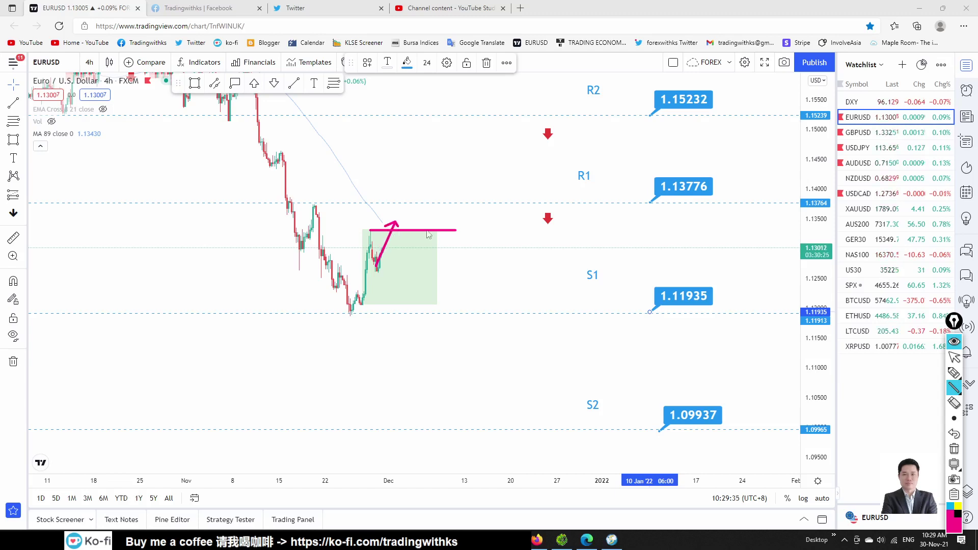
click(954, 358)
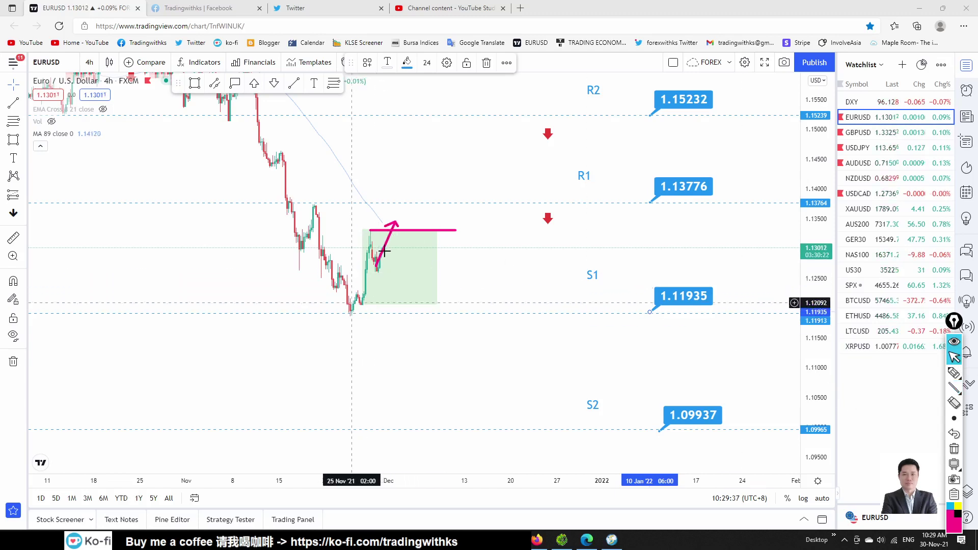
click(954, 448)
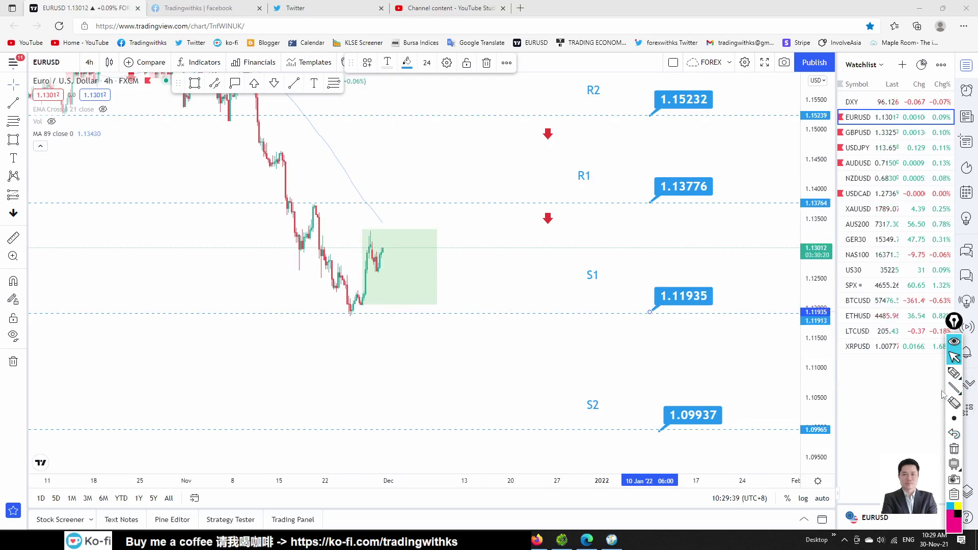
Sketch and erase an inverted-V price path, leaving the timeframe list showing
click(955, 388)
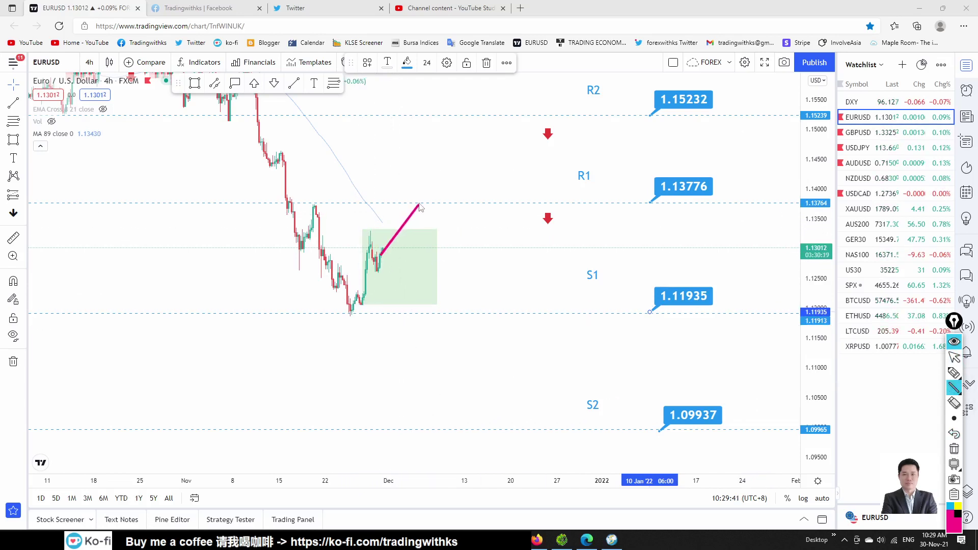
drag(418, 205, 477, 306)
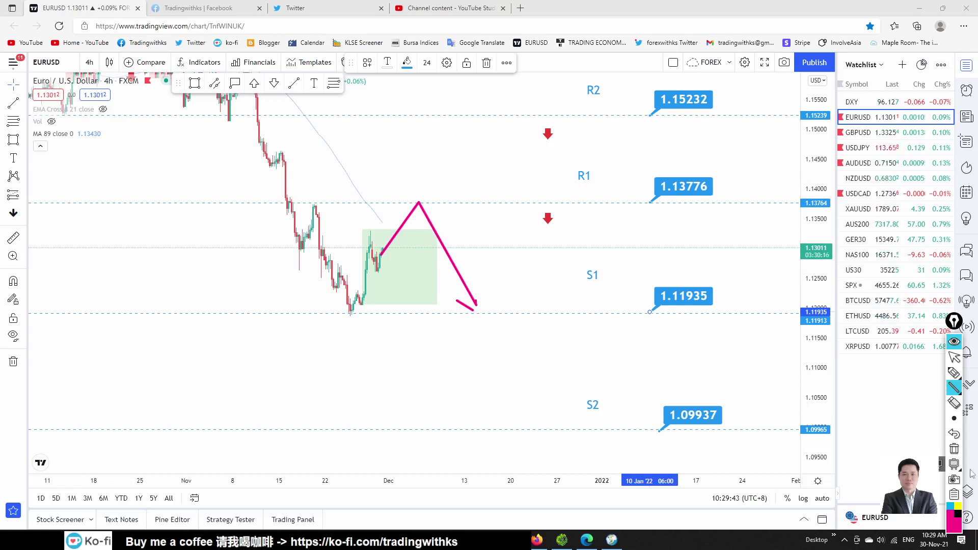
click(955, 450)
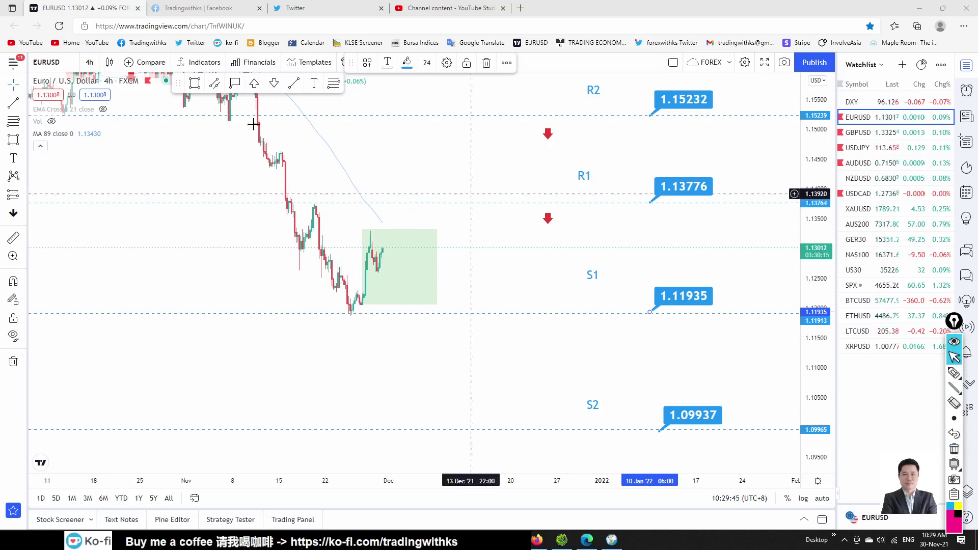
click(90, 62)
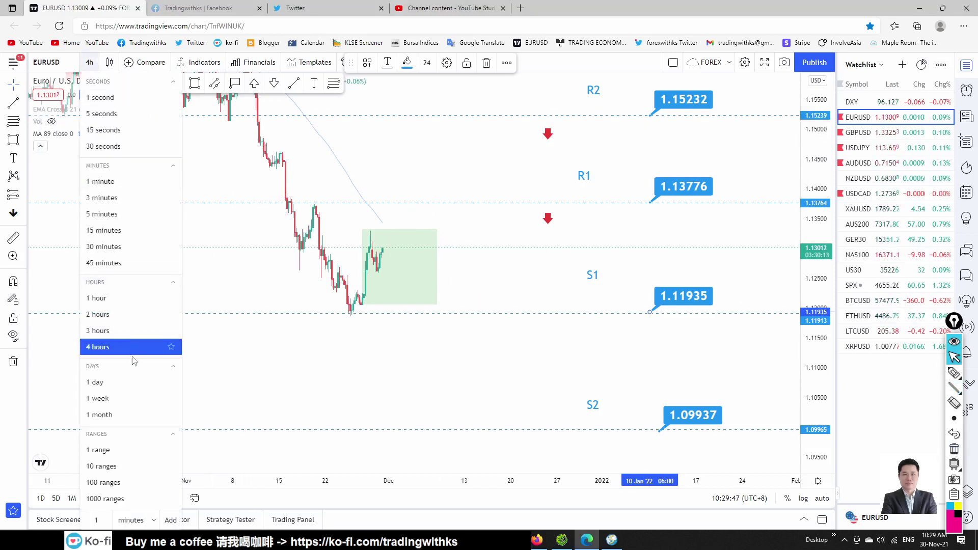
Switch EURUSD to the daily timeframe, reset the chart and pan to S2 1.09937
click(126, 383)
right_click(579, 237)
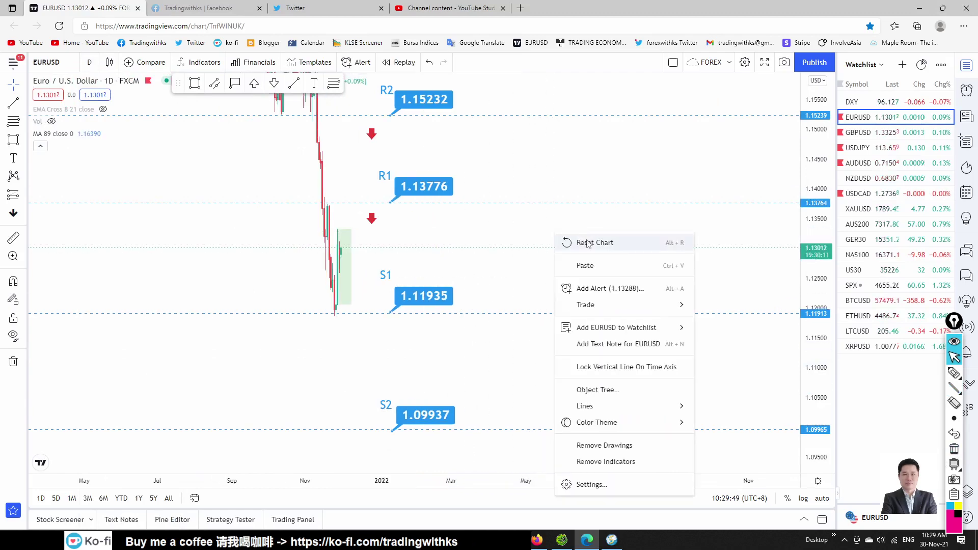
click(578, 240)
scroll(675, 216, right, 5)
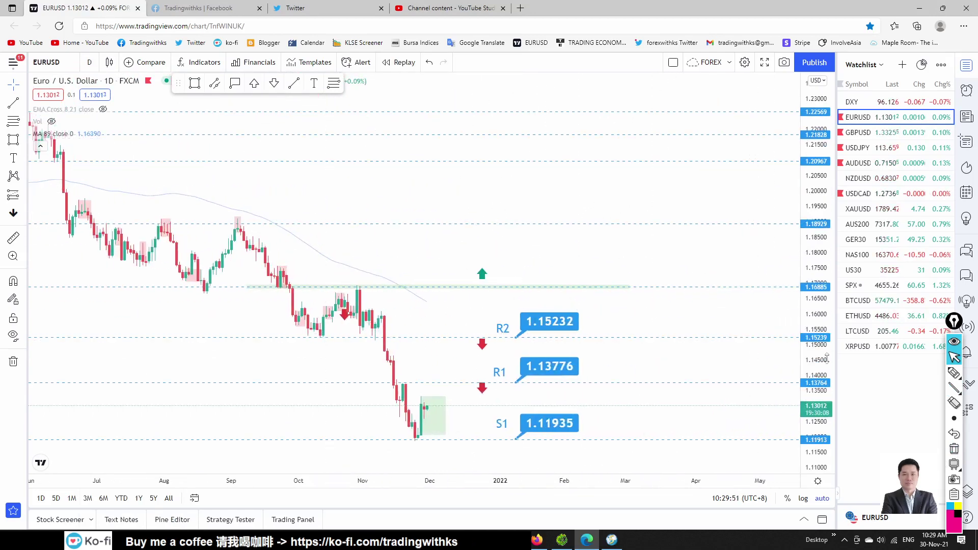
drag(726, 356, 661, 183)
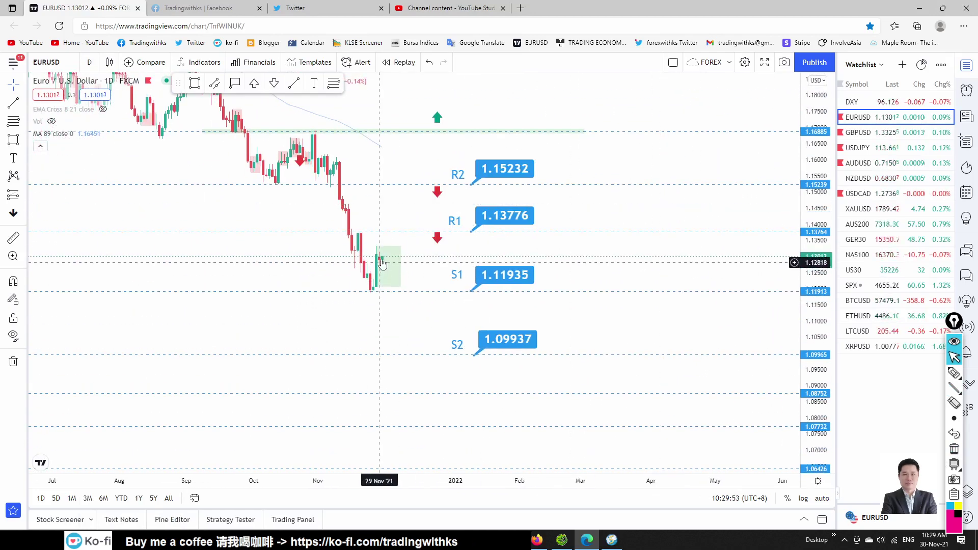
Sketch a projected rise toward R1, then switch the chart to GBPUSD
click(955, 389)
drag(385, 258, 404, 233)
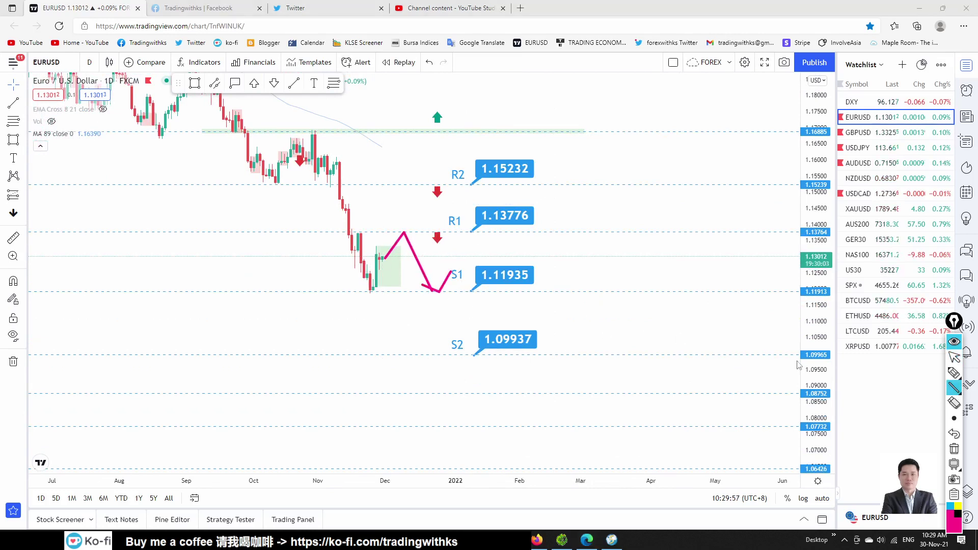
click(954, 356)
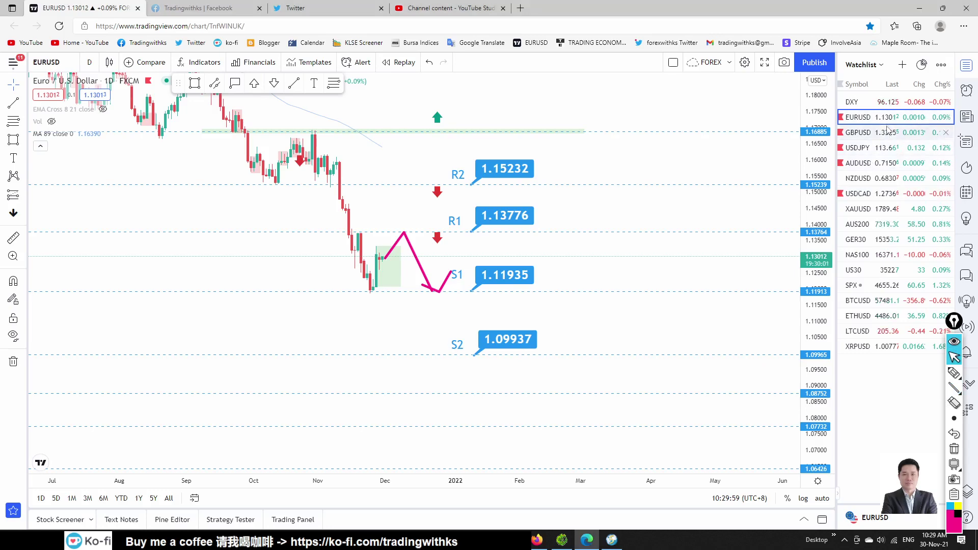
click(887, 132)
Erase the leftover pink sketch and reposition GBPUSD to show the S2 level
mouse_move(954, 388)
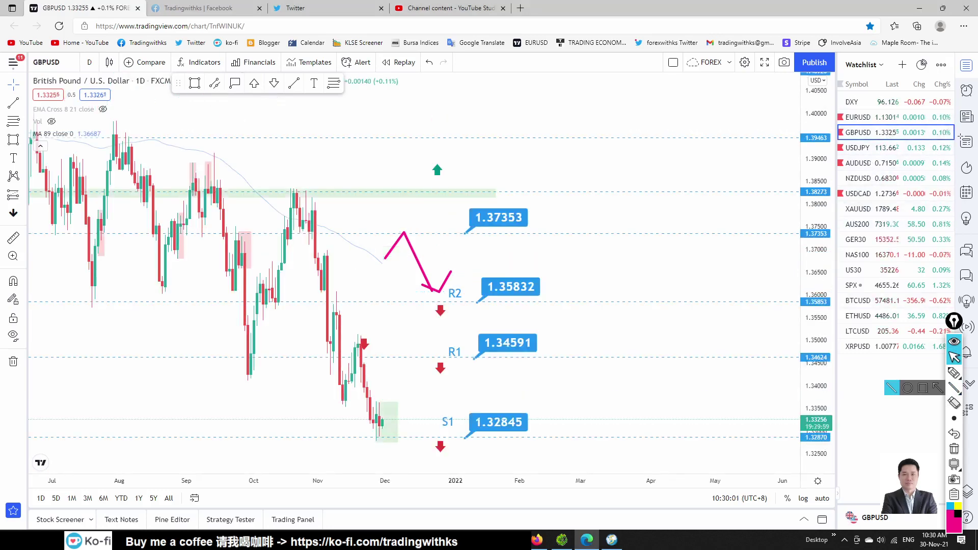
click(955, 448)
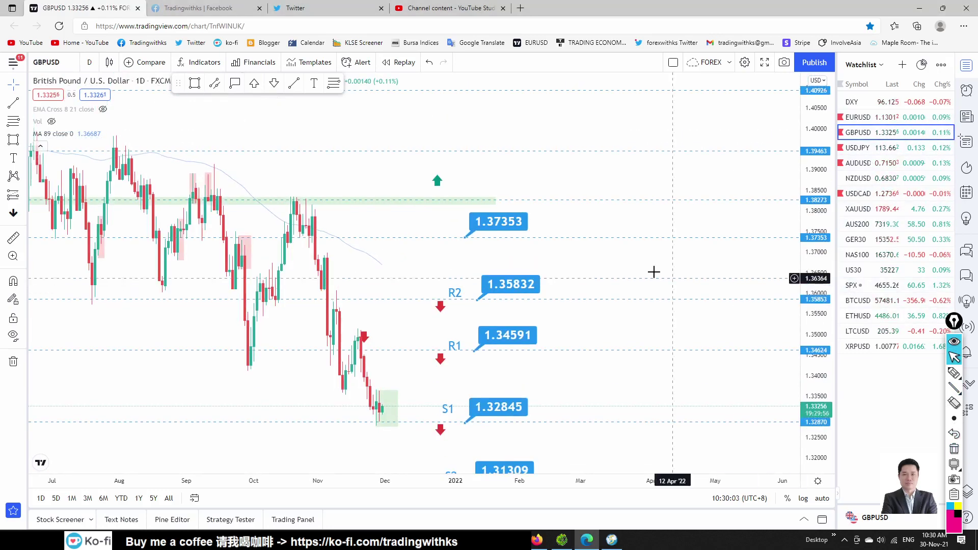
drag(654, 272, 754, 170)
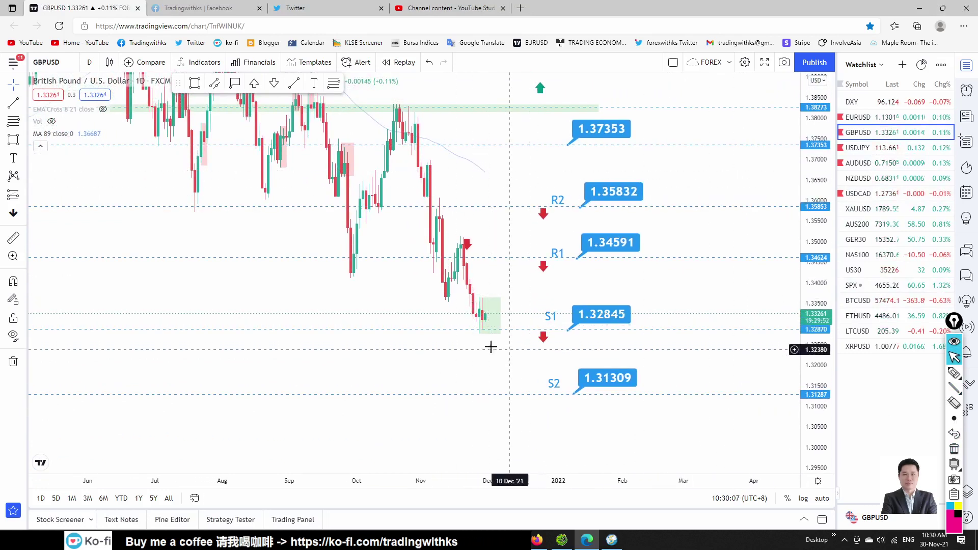
Sketch the low near 1.32870 and a drop toward S2 1.31309, then erase them
click(954, 388)
drag(480, 334, 498, 333)
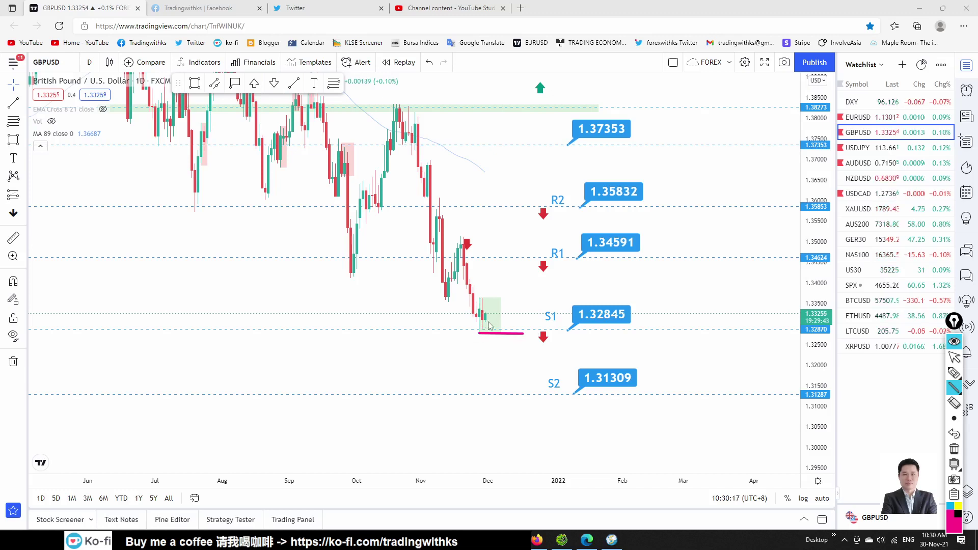
drag(496, 335, 526, 390)
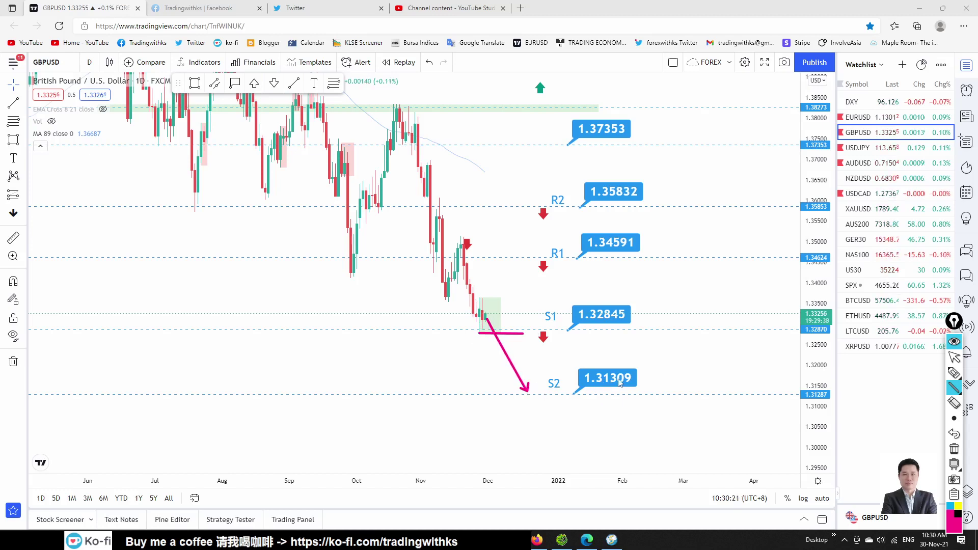
click(954, 449)
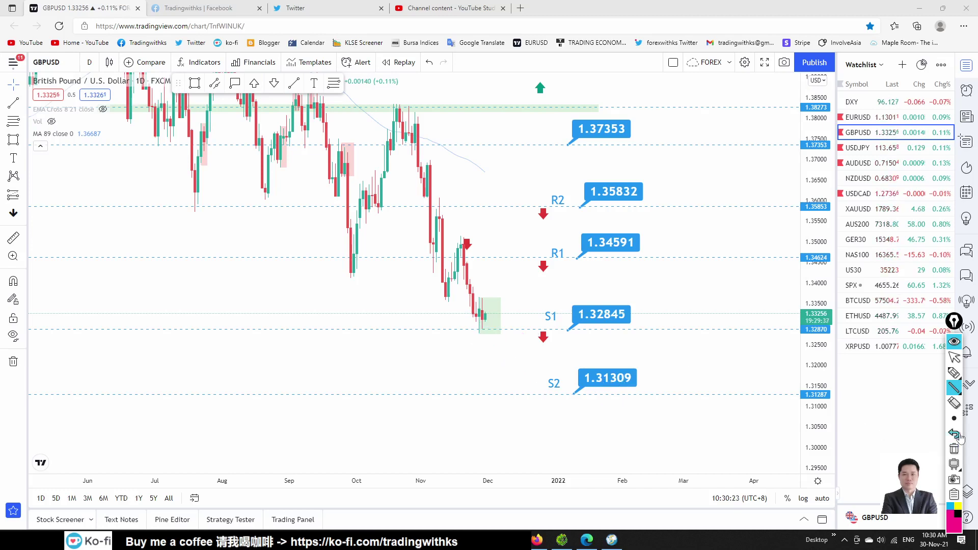
click(954, 357)
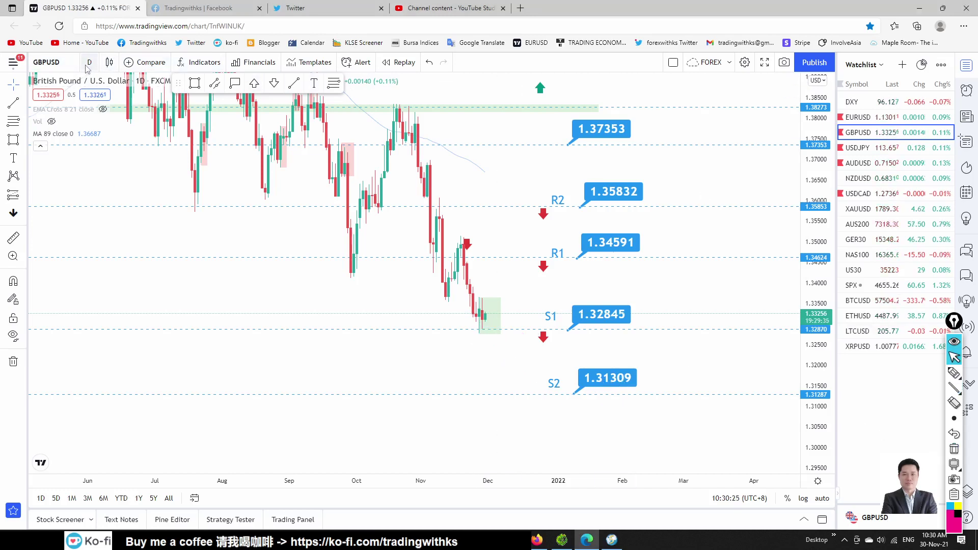
Switch GBPUSD to 4-hour candles and sketch pink projection lines toward 1.31287 and along the box top
click(89, 63)
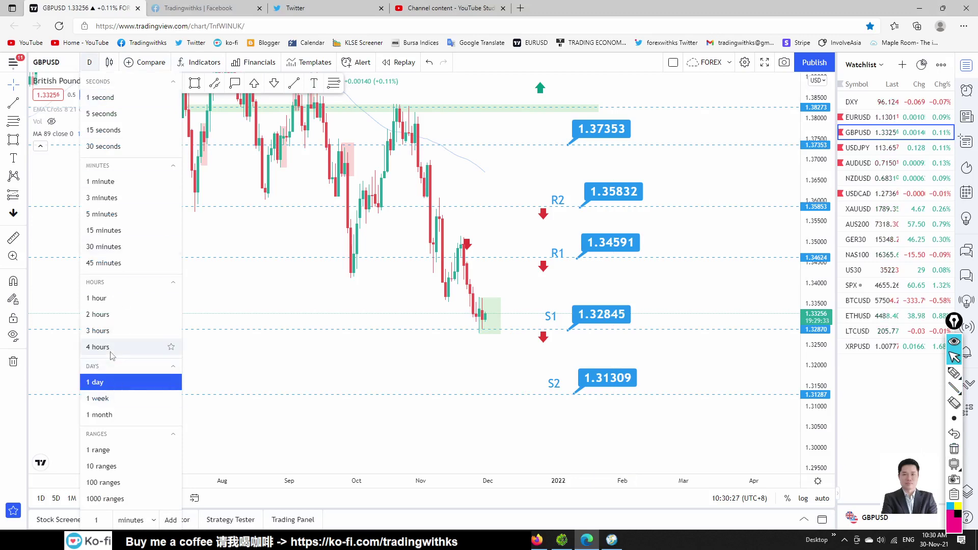
click(112, 352)
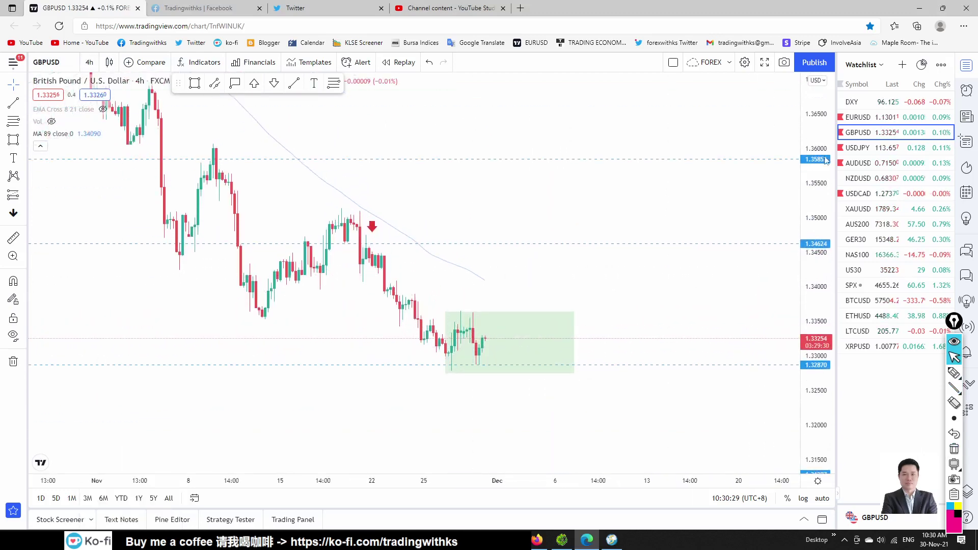
drag(646, 358, 609, 270)
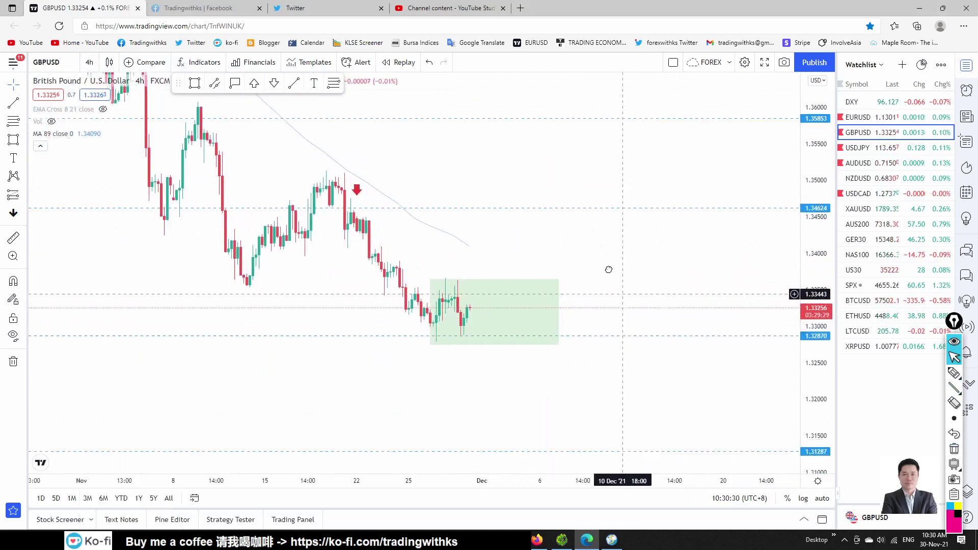
click(954, 389)
drag(319, 160, 422, 312)
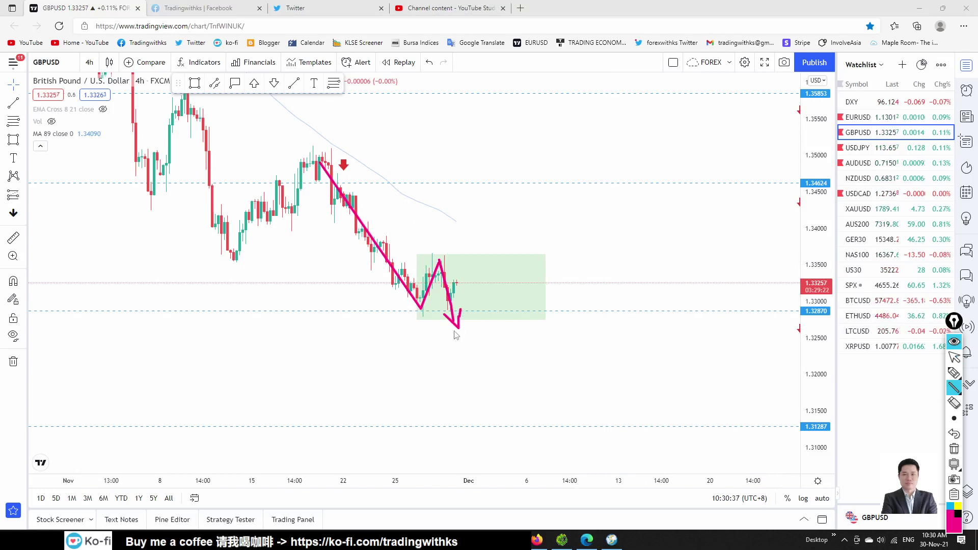
drag(453, 332, 484, 424)
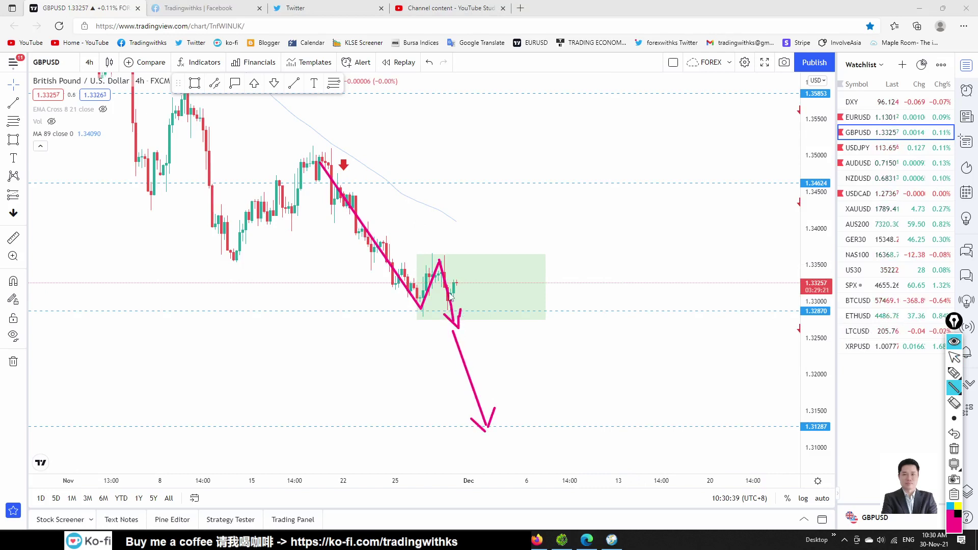
drag(418, 254, 542, 256)
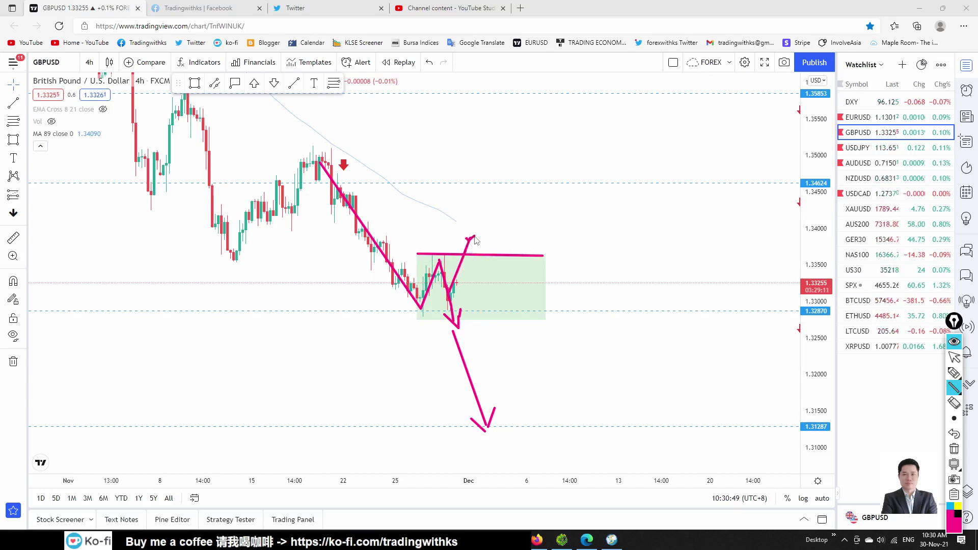
drag(449, 112, 657, 356)
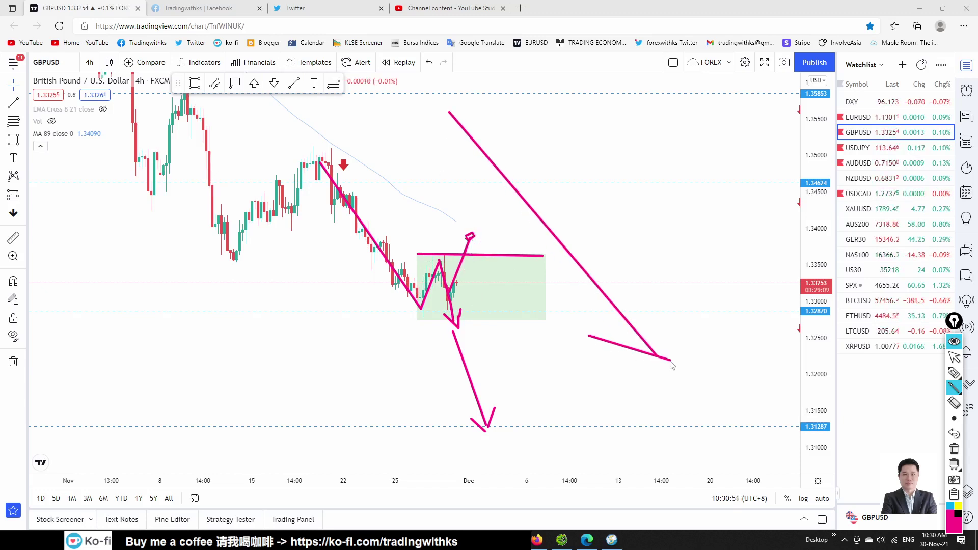
Erase the pink sketches and put GBPUSD back on the daily timeframe
click(954, 449)
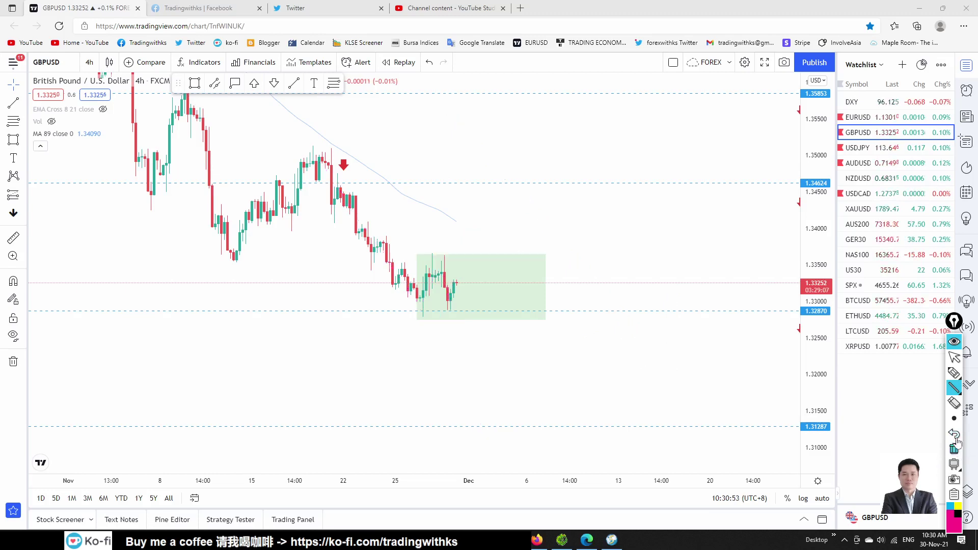
click(955, 357)
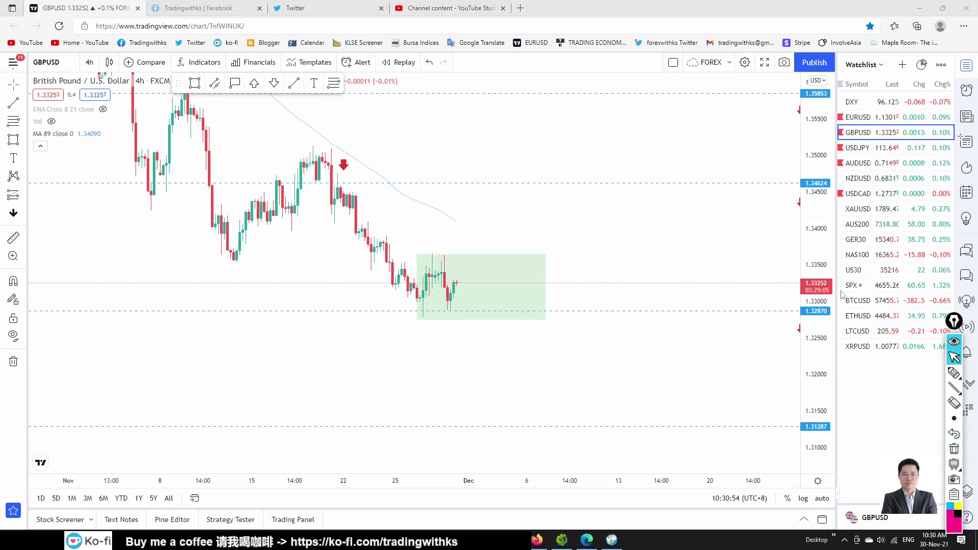
click(90, 61)
click(95, 380)
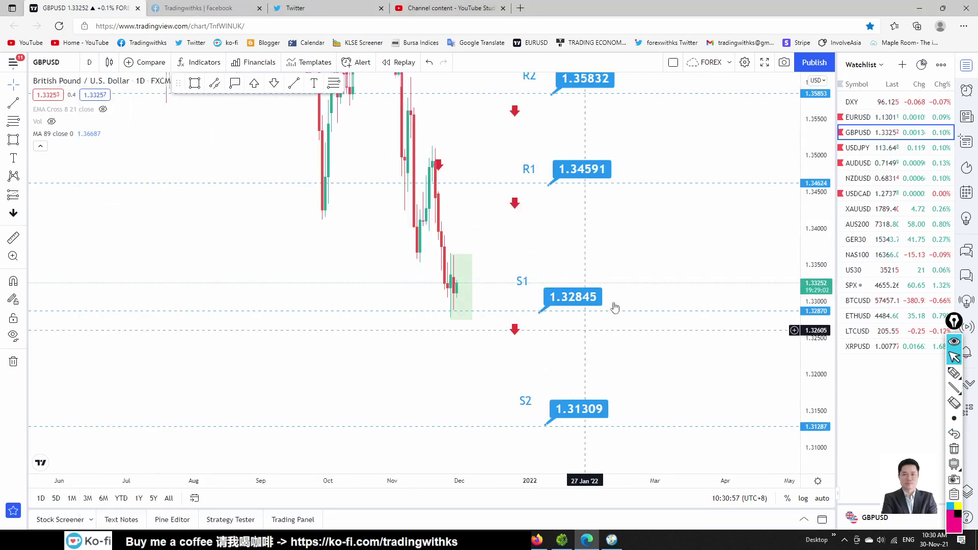
Reset the GBPUSD chart, bring S2 1.31309 into view and sketch a projected path toward 1.32845
right_click(673, 236)
click(697, 245)
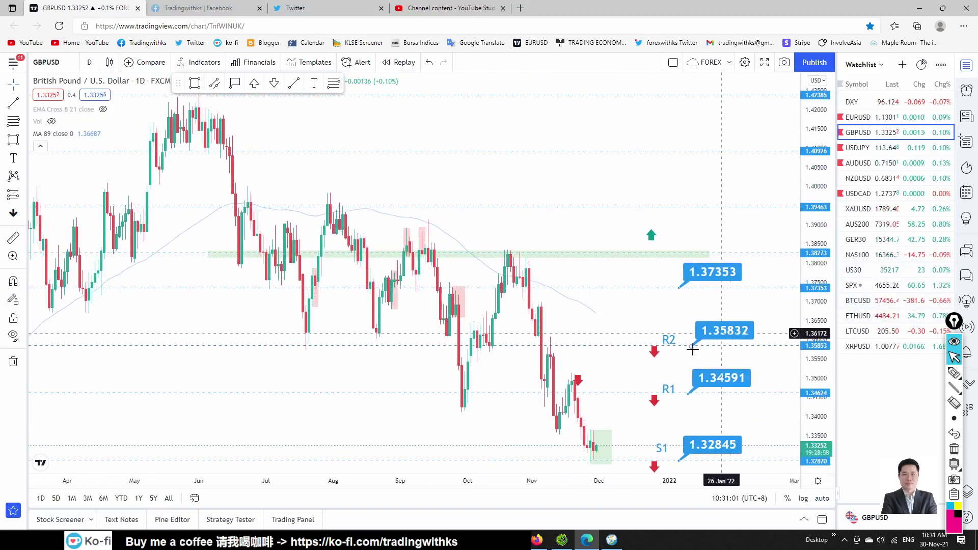
drag(694, 343, 553, 277)
click(954, 388)
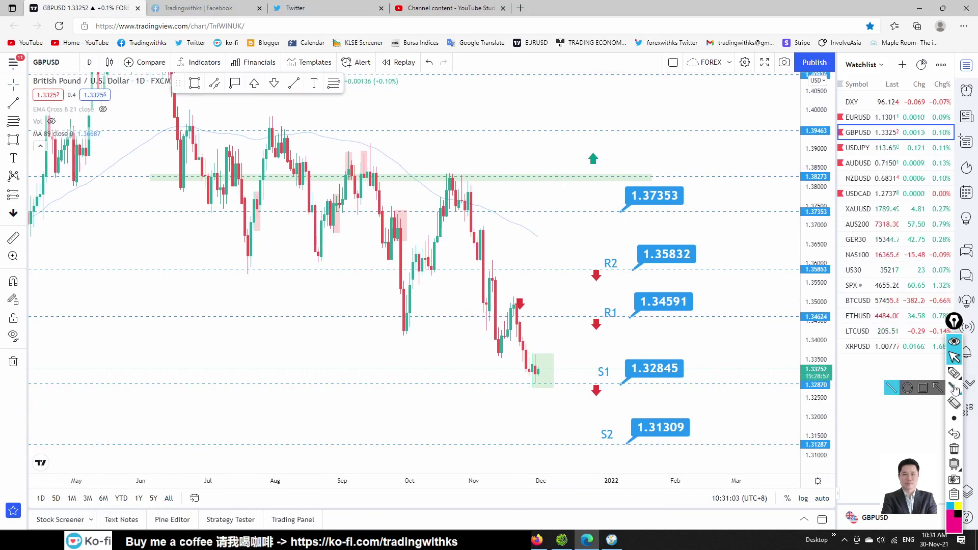
drag(531, 352, 562, 355)
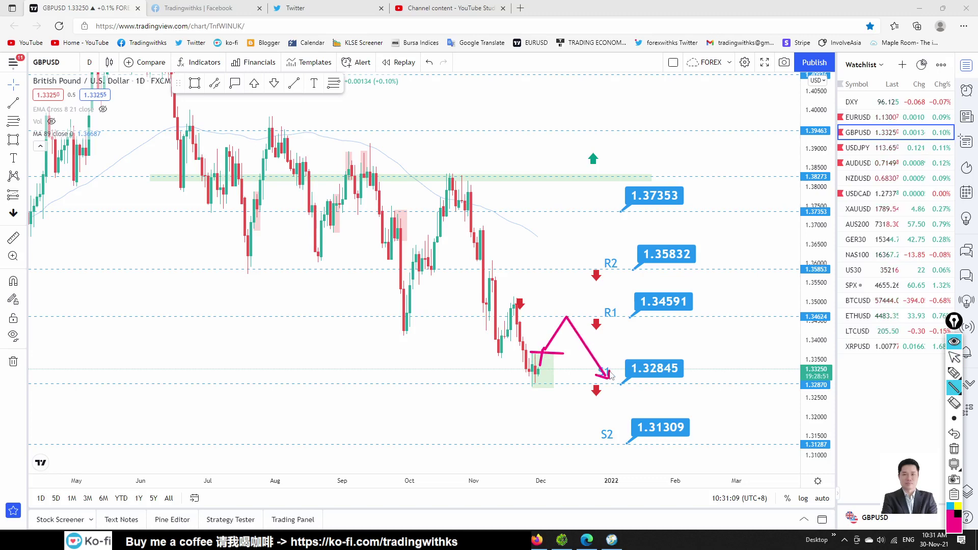
Clear the pink sketch and move on to the USDJPY chart
click(954, 449)
click(954, 357)
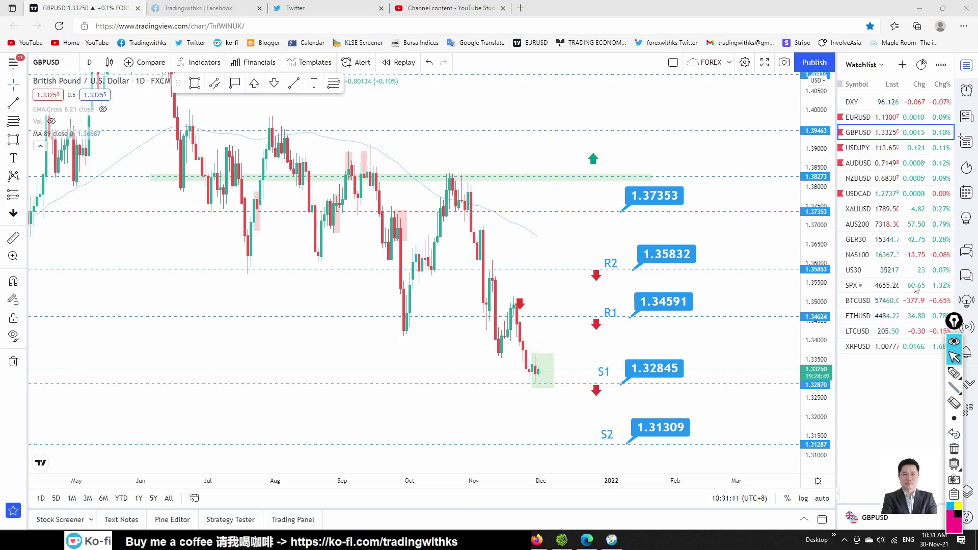
click(866, 148)
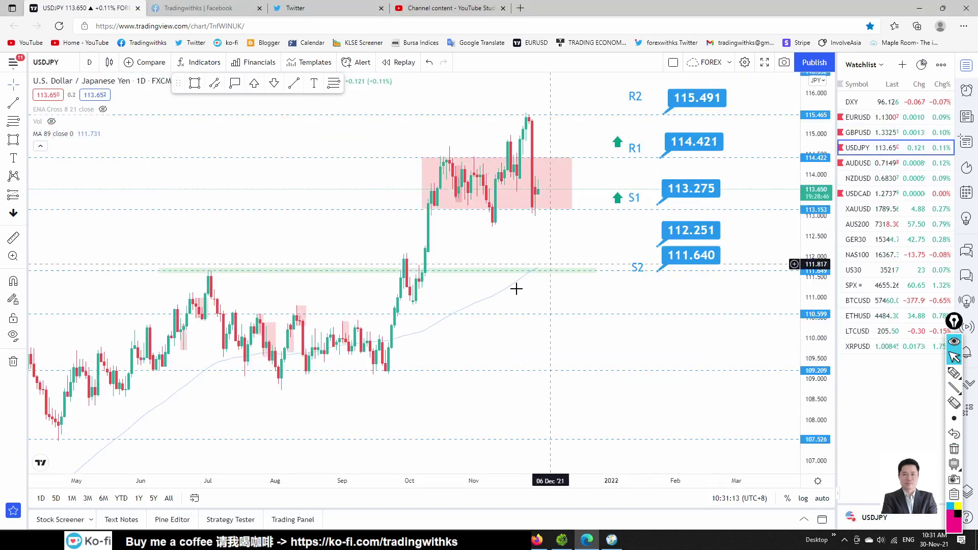
drag(524, 236, 535, 267)
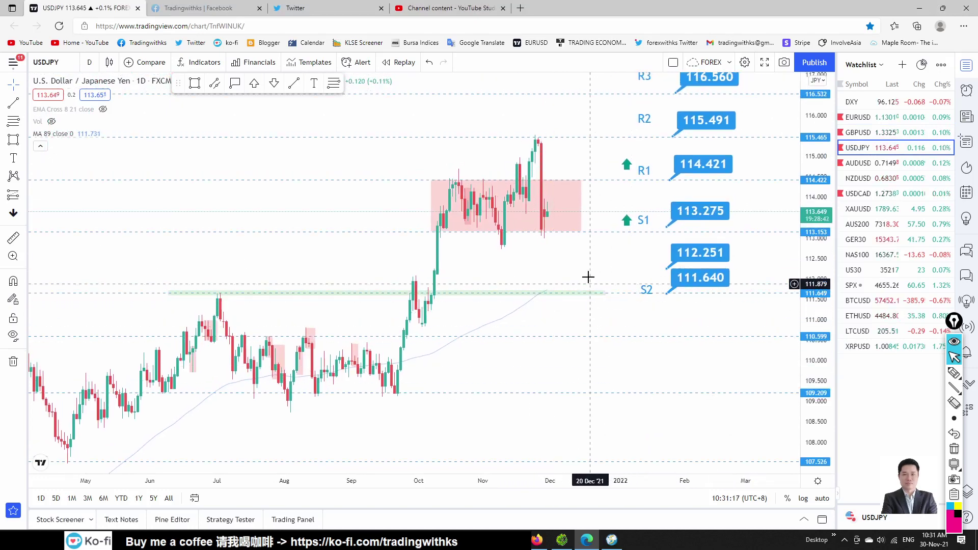
drag(550, 278, 484, 265)
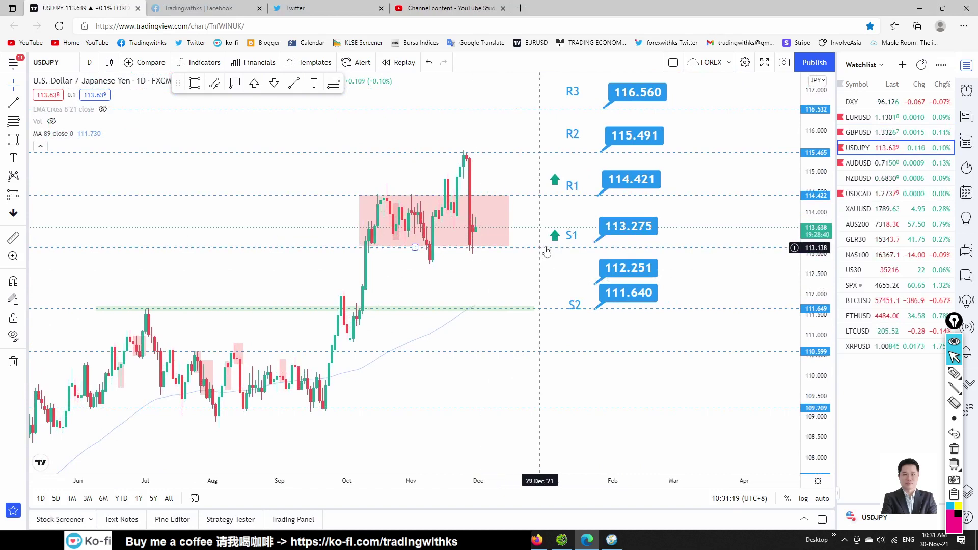
mouse_move(955, 389)
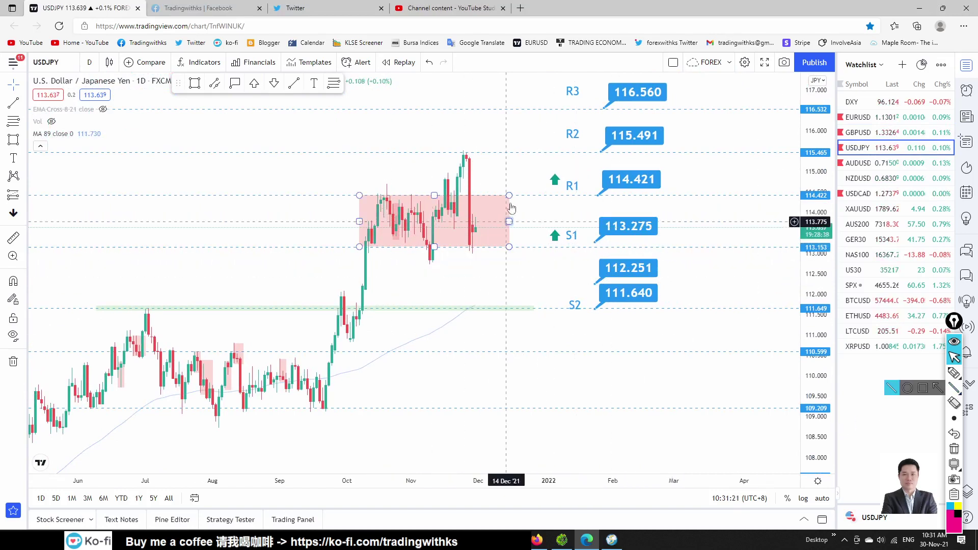
click(90, 62)
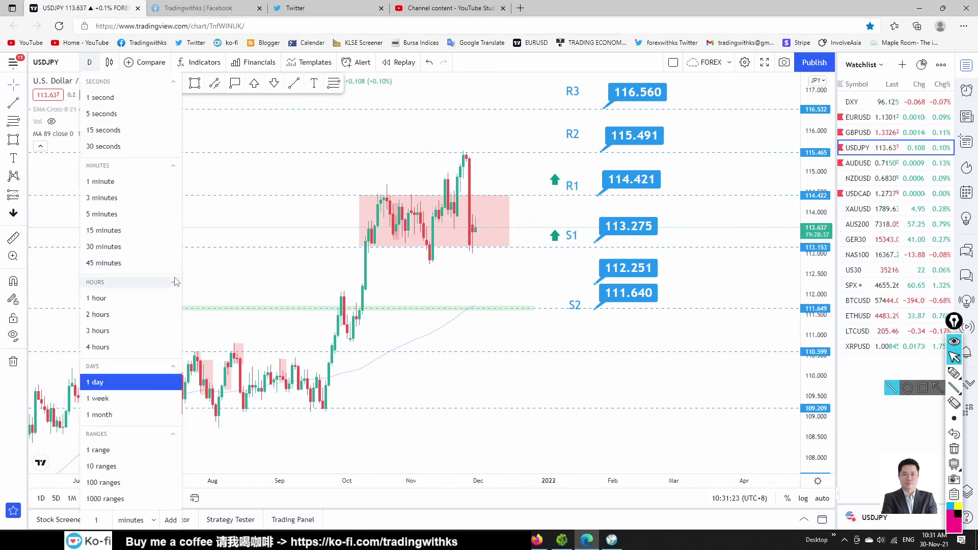
scroll(453, 296, up, 3)
click(356, 285)
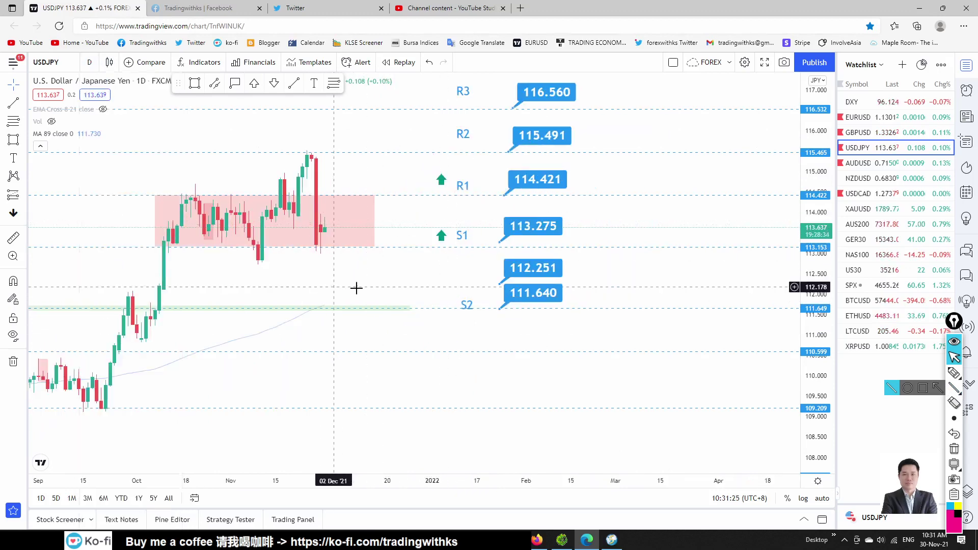
drag(356, 286, 503, 269)
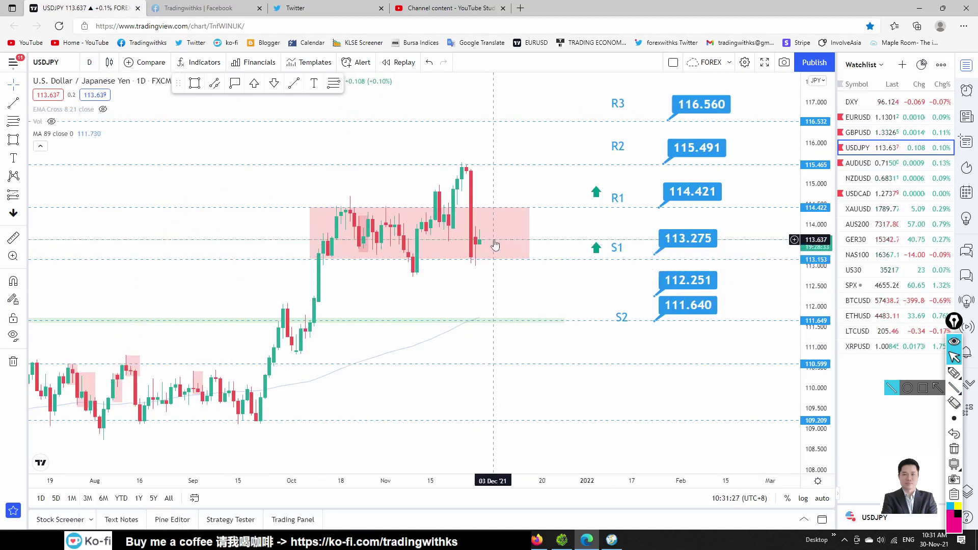
click(99, 62)
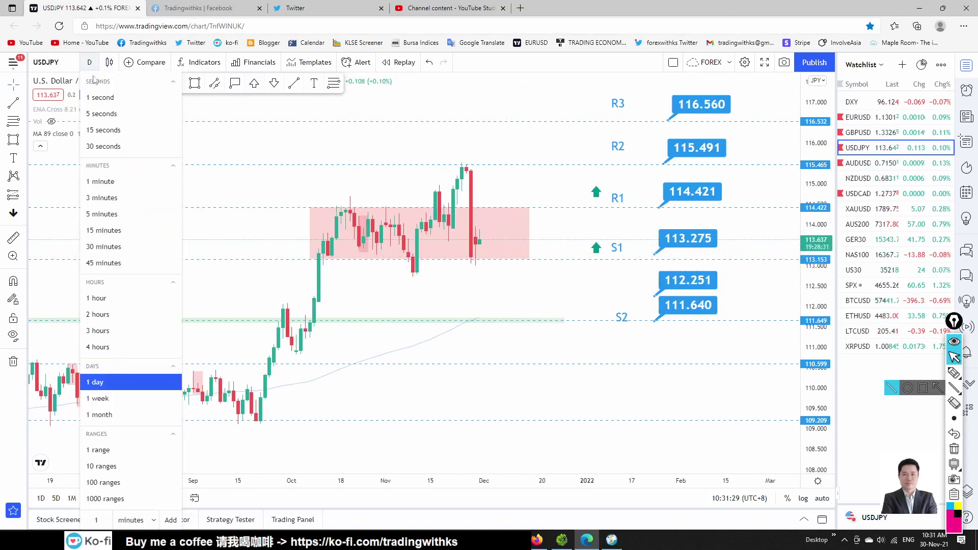
click(117, 346)
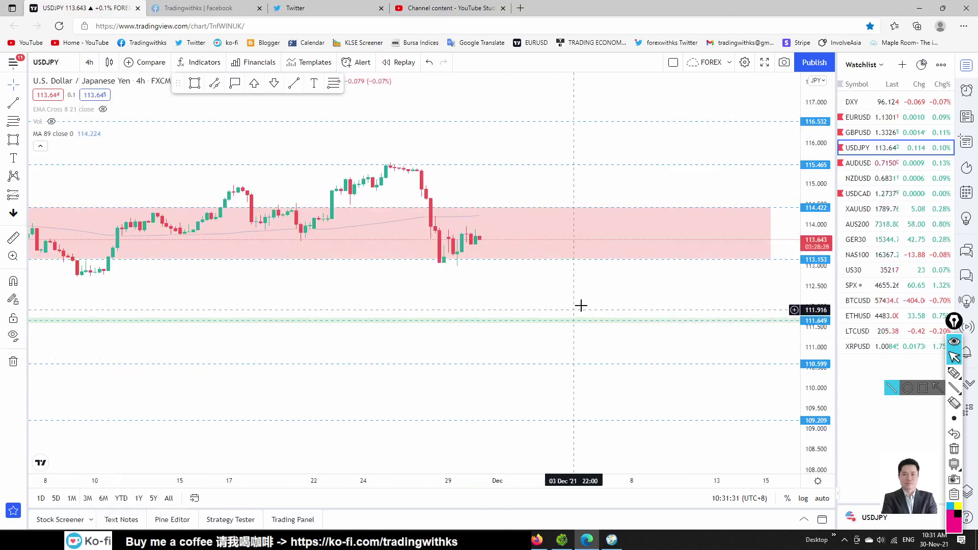
drag(812, 292, 813, 277)
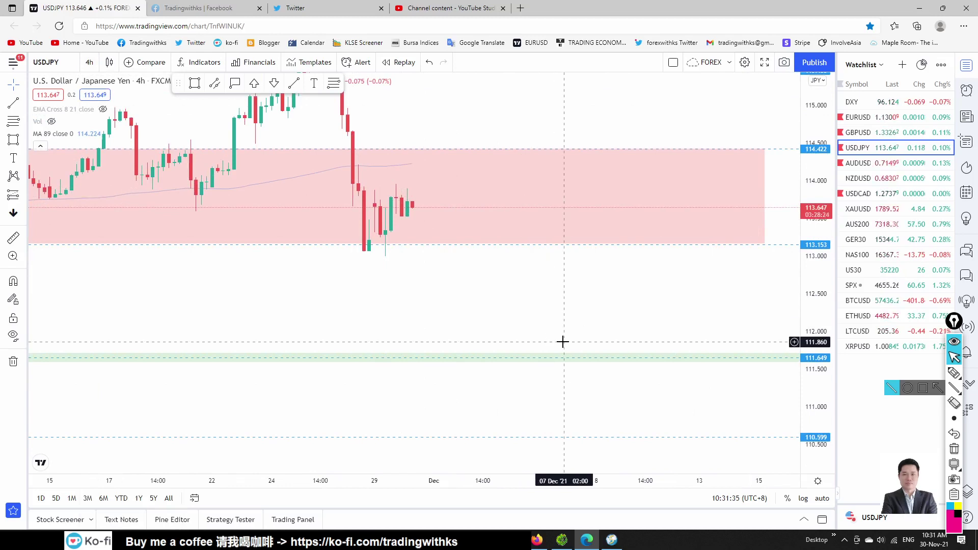
click(954, 388)
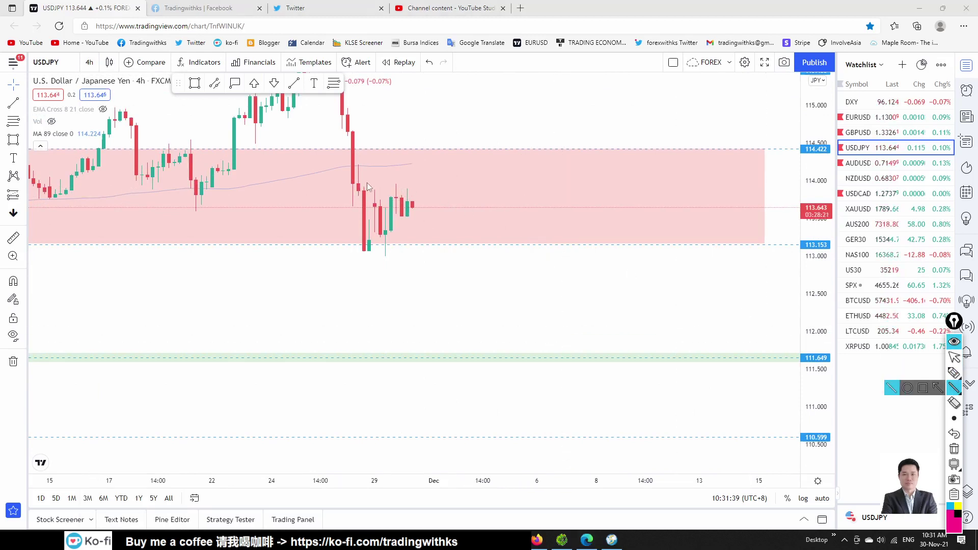
mouse_move(359, 168)
mouse_down()
mouse_move(442, 193)
mouse_move(440, 201)
mouse_up()
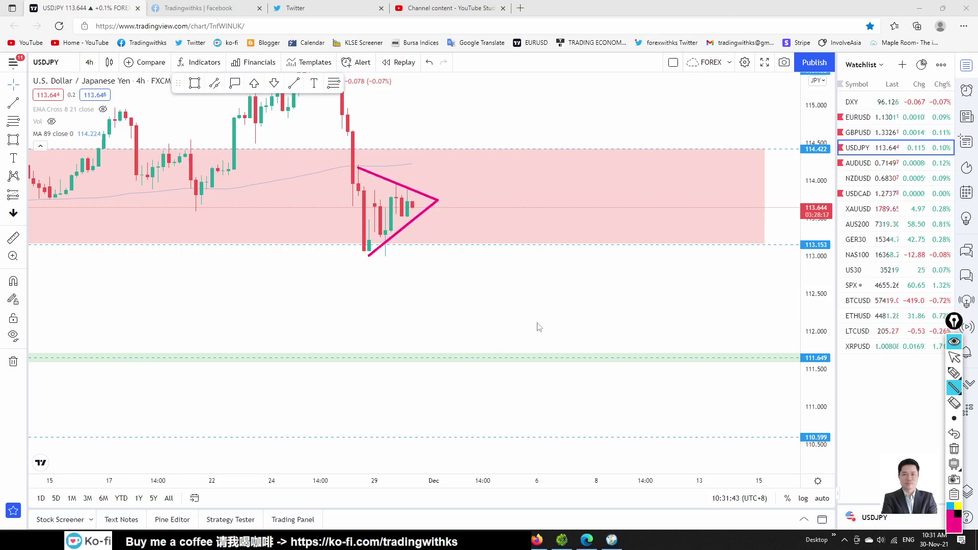
click(955, 360)
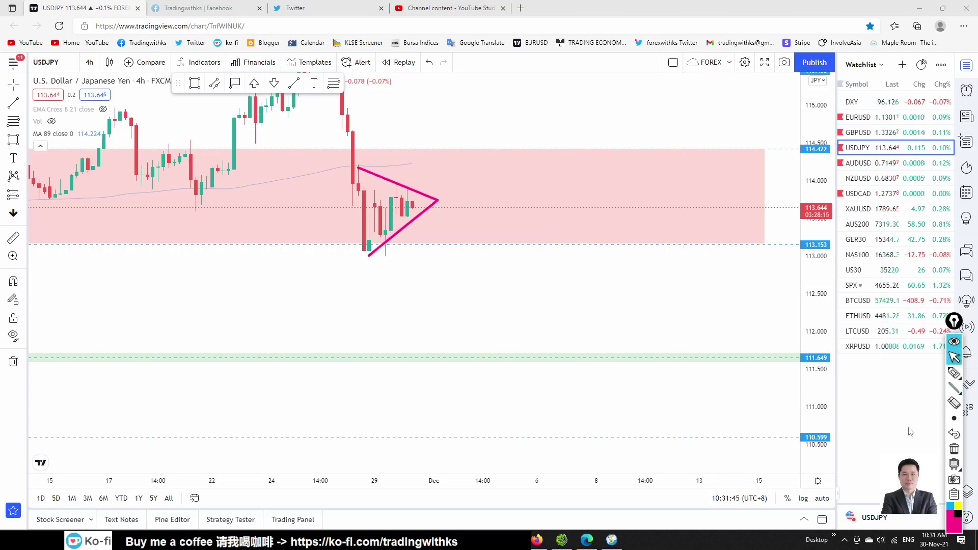
click(953, 456)
scroll(339, 137, down, 3)
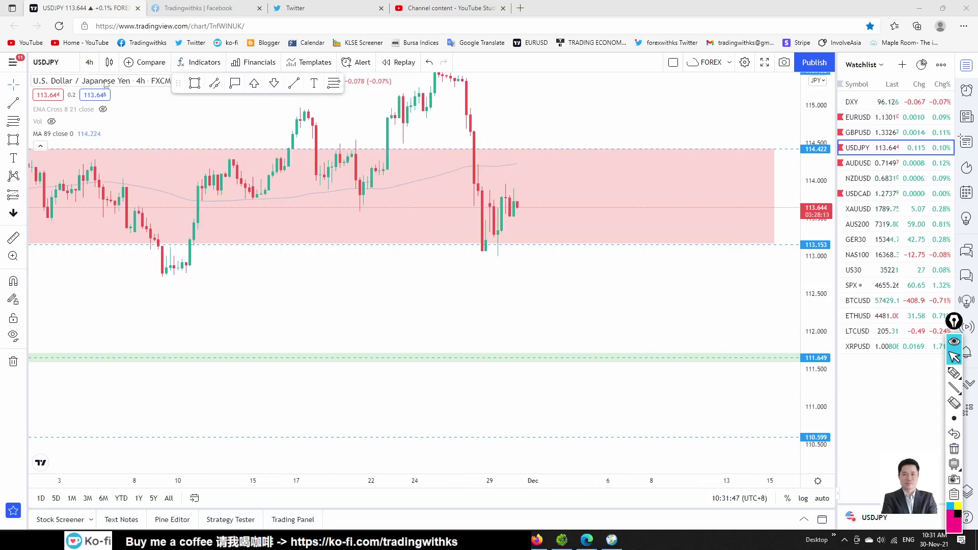
click(90, 63)
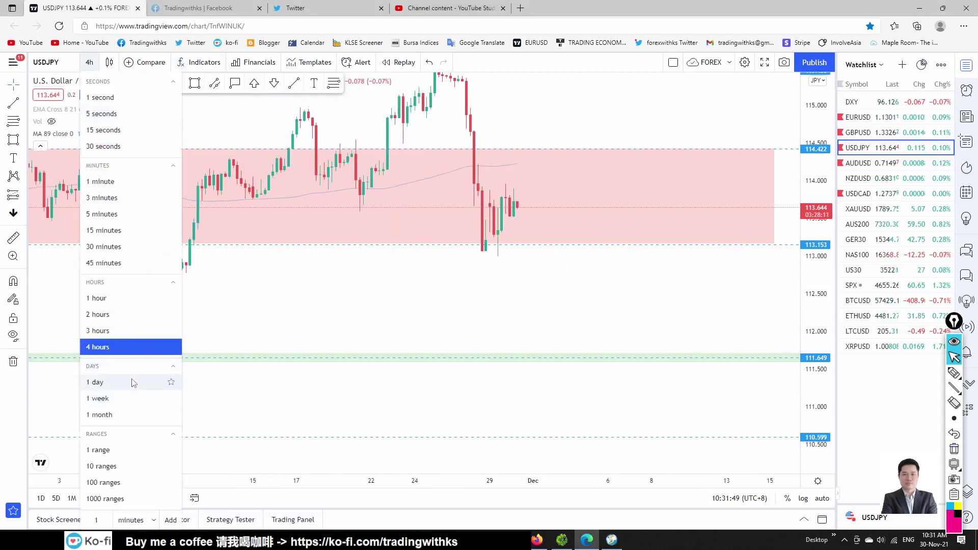
click(136, 380)
scroll(411, 286, up, 2)
drag(411, 286, 470, 305)
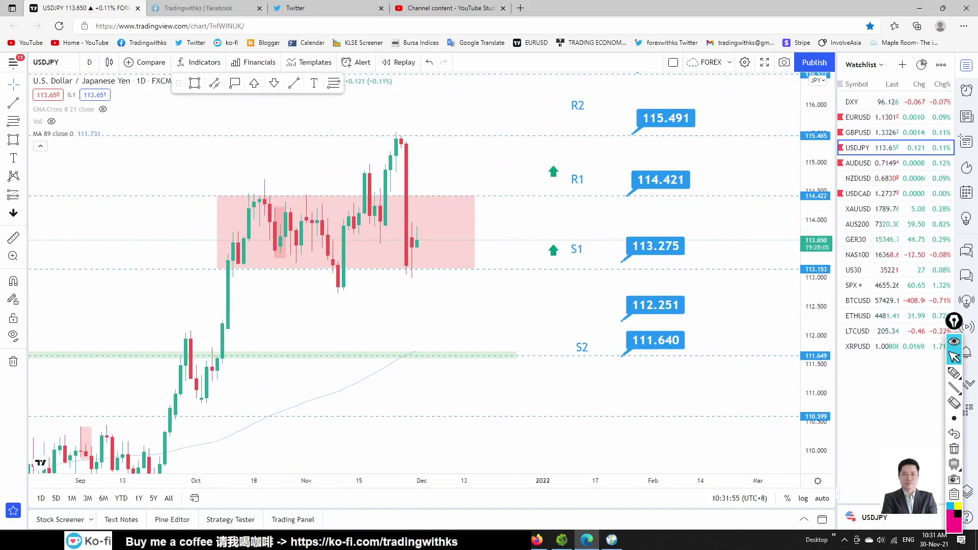
click(954, 387)
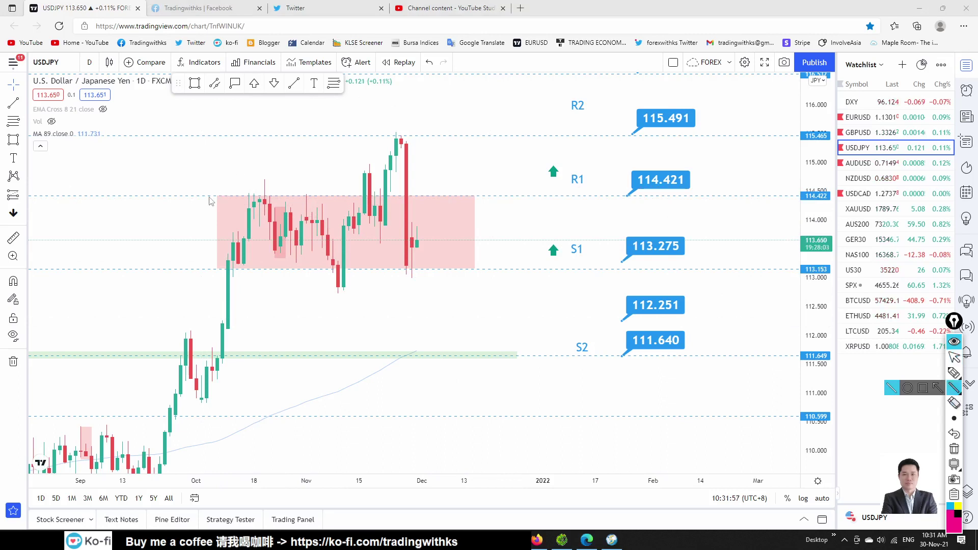
drag(209, 197, 495, 197)
mouse_move(222, 265)
mouse_down()
mouse_move(472, 278)
mouse_move(480, 269)
mouse_up()
click(954, 449)
click(954, 358)
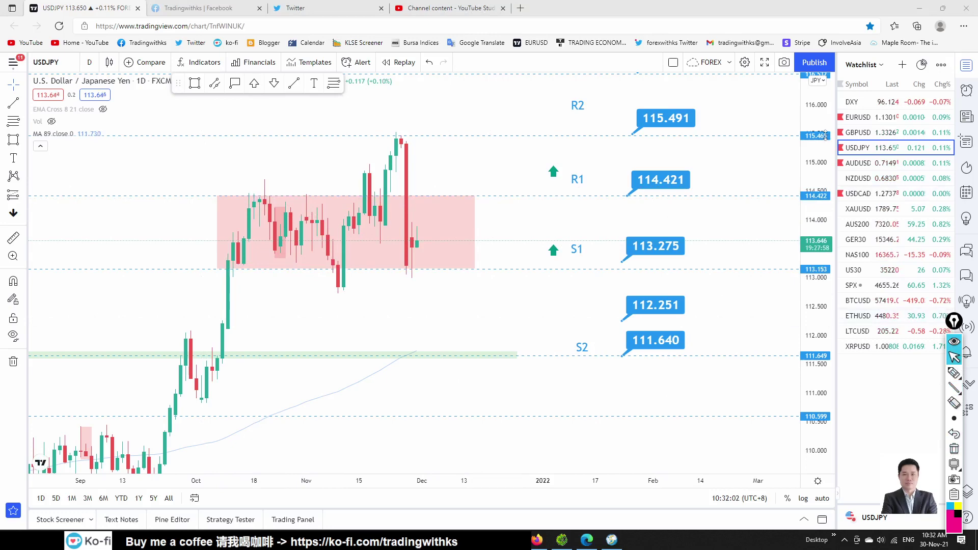
Open AUDUSD and sketch a horizontal level plus a downward projection arrow toward S1
click(858, 165)
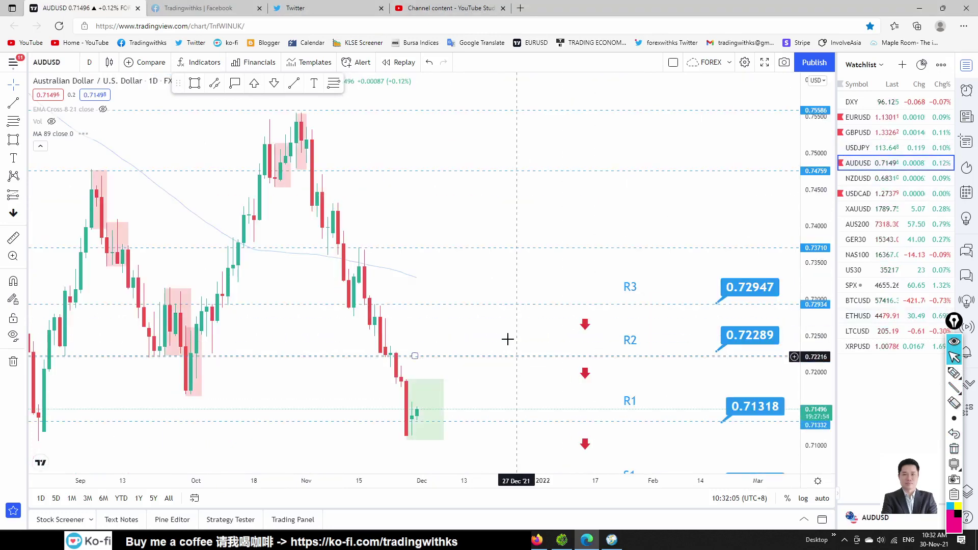
drag(506, 395, 553, 249)
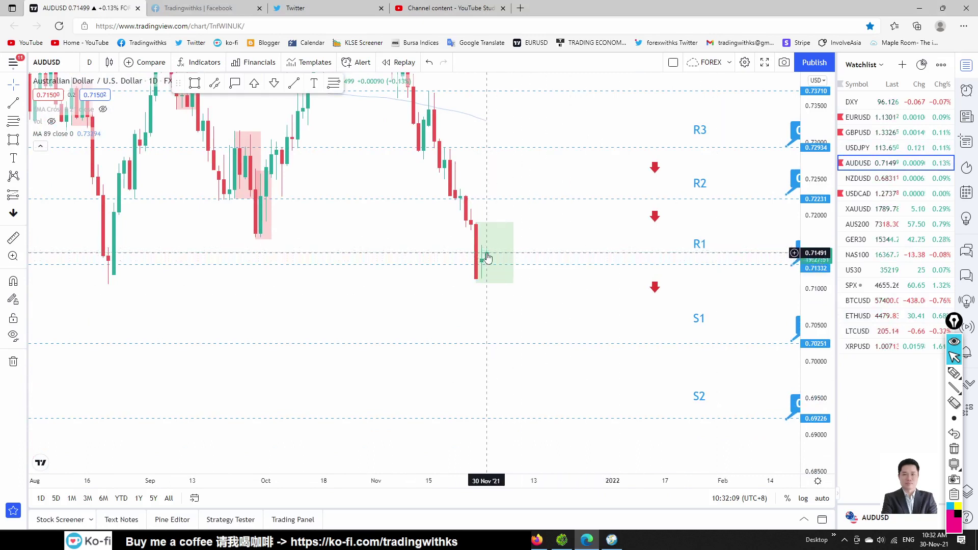
click(954, 387)
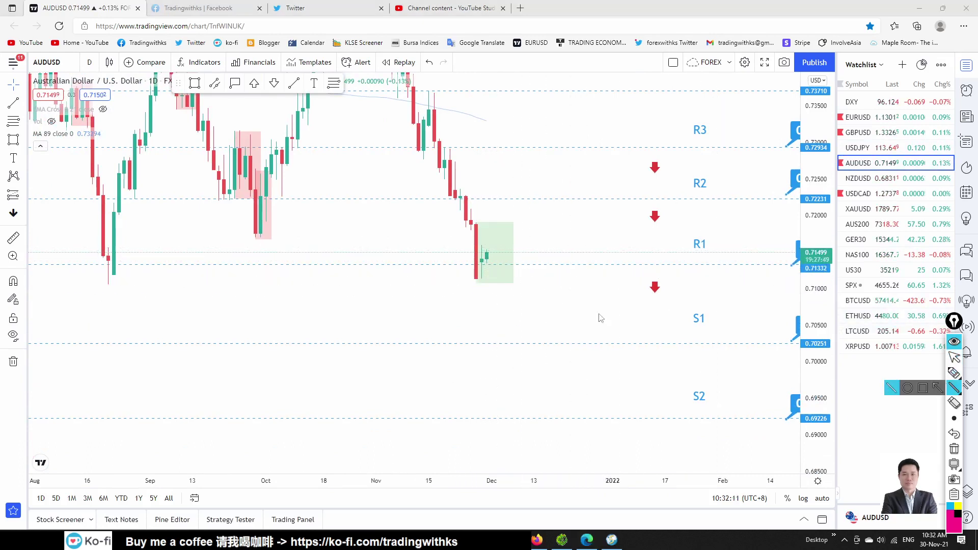
drag(474, 278, 586, 278)
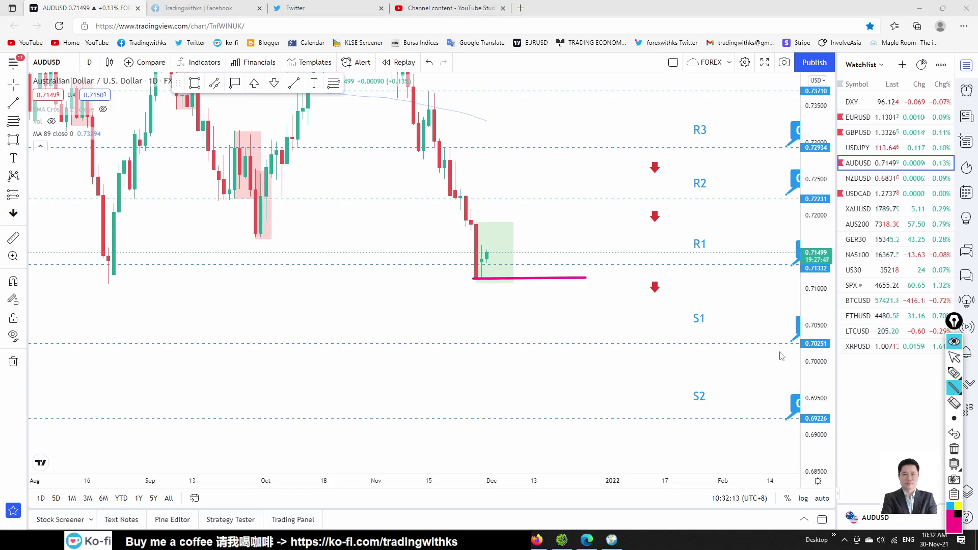
drag(536, 346, 536, 344)
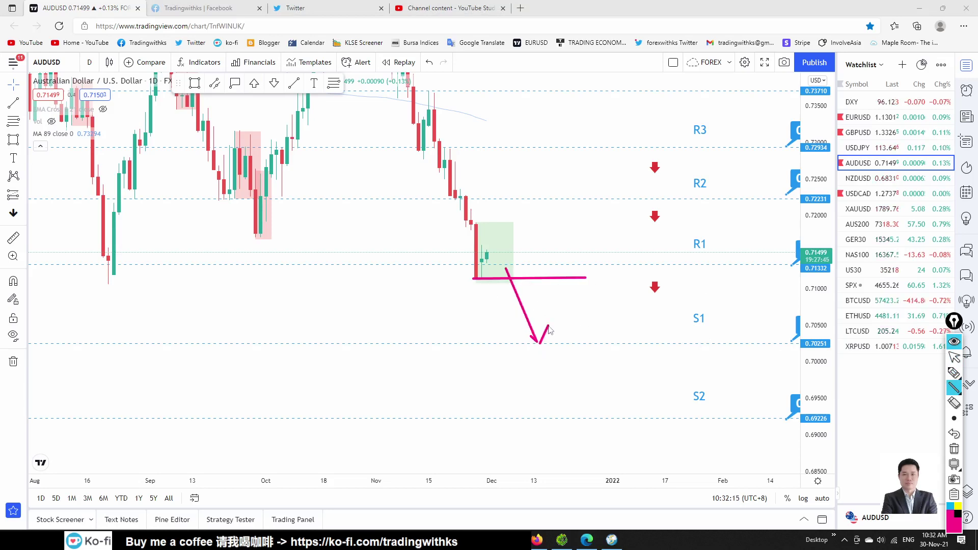
click(954, 357)
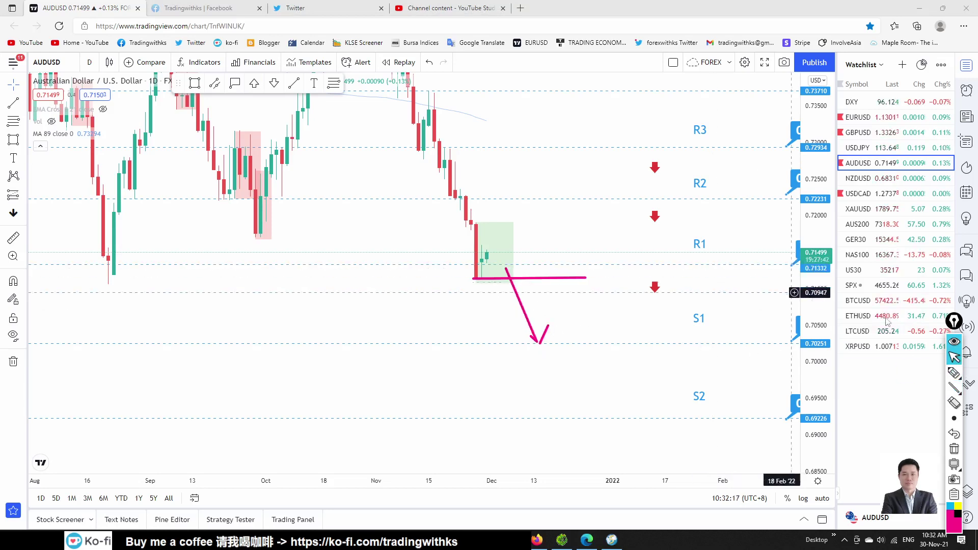
Zoom out to reveal the pivot price labels, erasing the sketches and re-centring the candles
scroll(518, 221, down, 2)
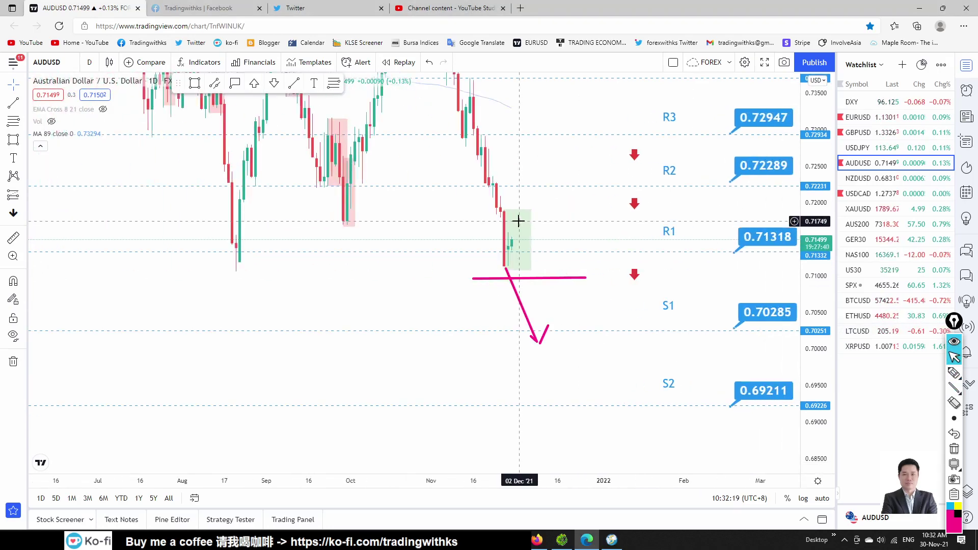
scroll(596, 290, down, 1)
click(954, 448)
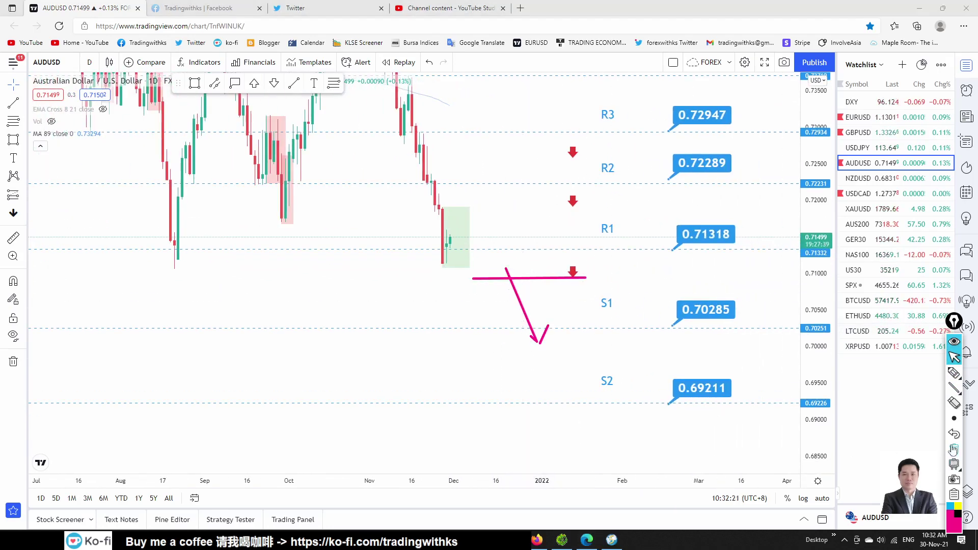
drag(639, 233, 627, 271)
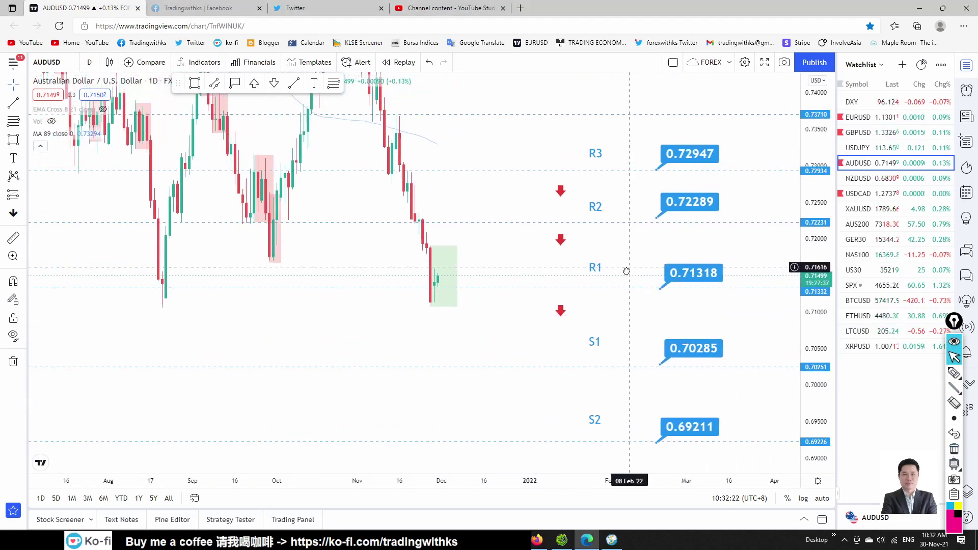
click(954, 387)
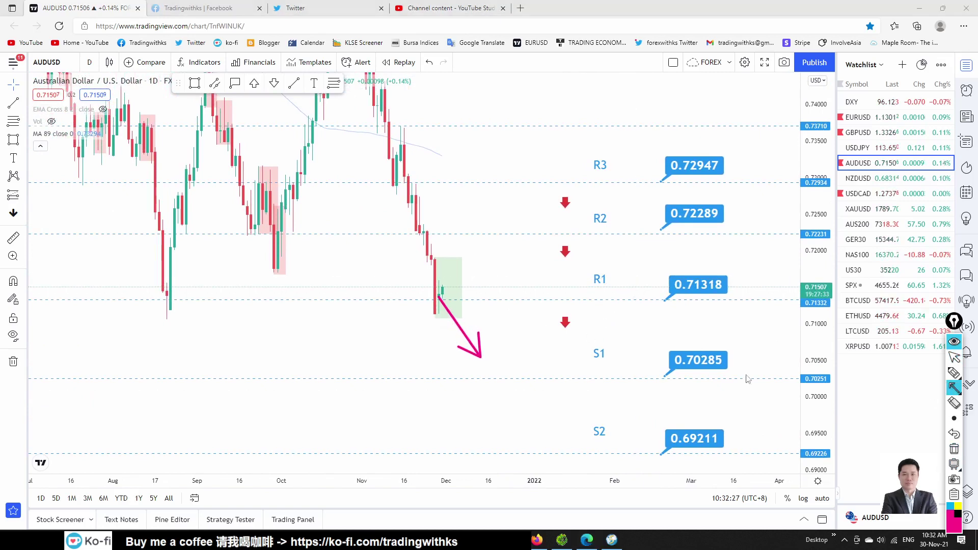
click(954, 448)
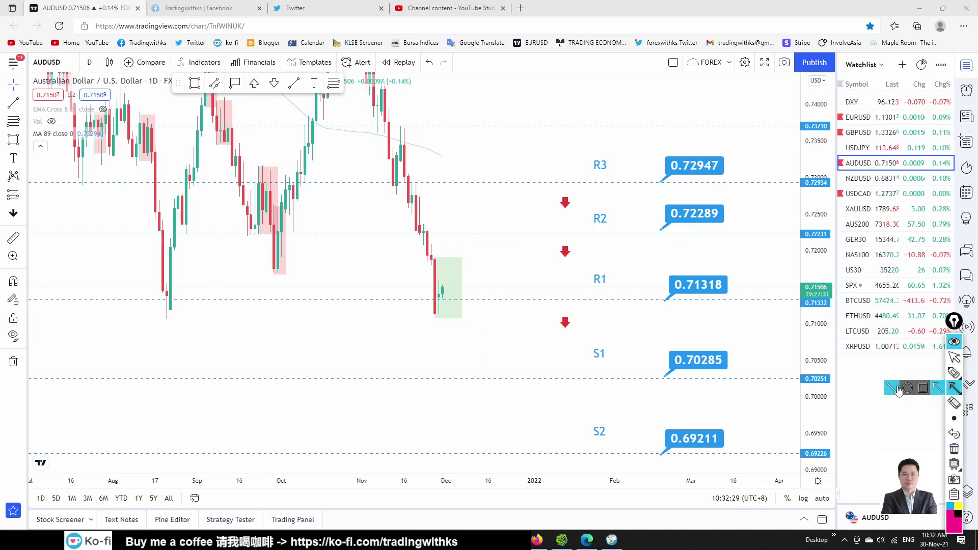
click(953, 359)
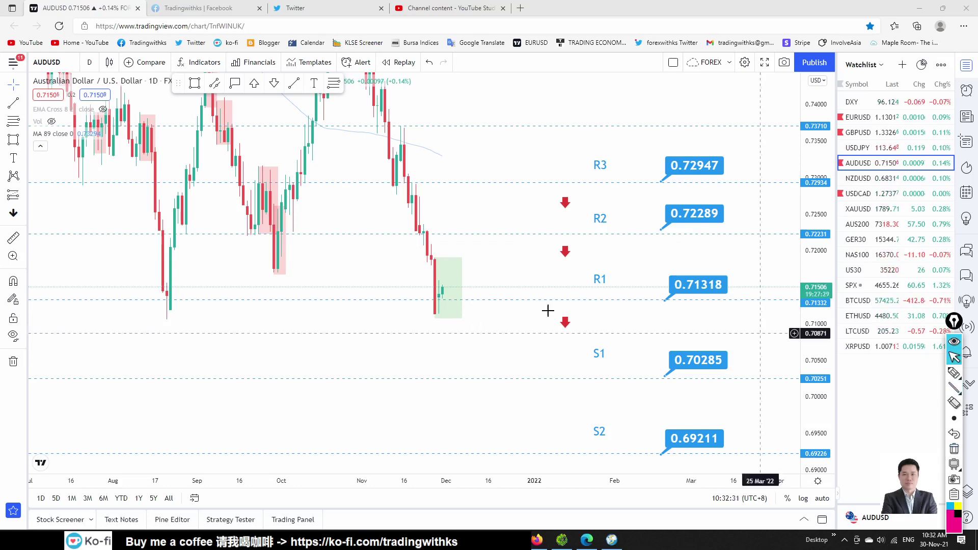
Sketch a line at the latest candle's low, then clear all sketches and return to the cursor
click(461, 315)
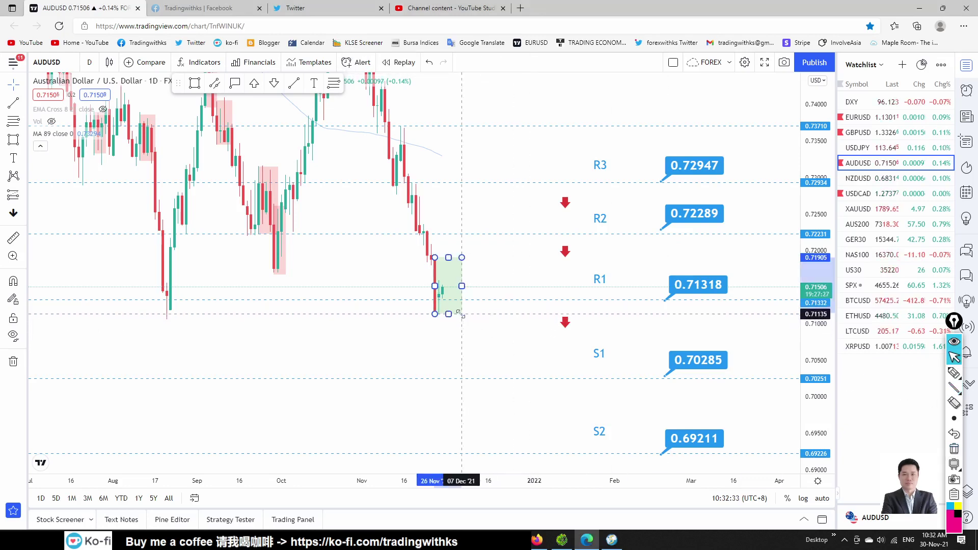
click(489, 343)
click(954, 388)
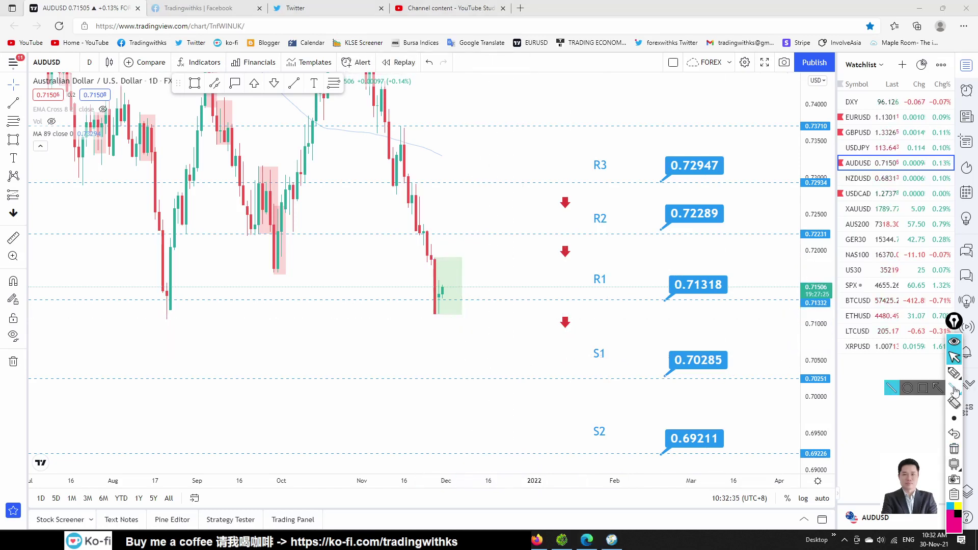
drag(434, 312, 459, 315)
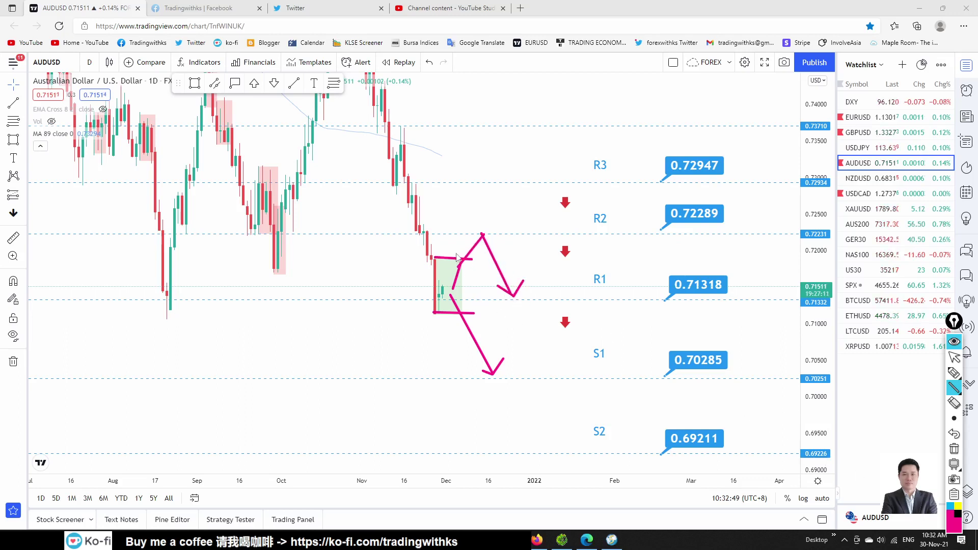
click(955, 451)
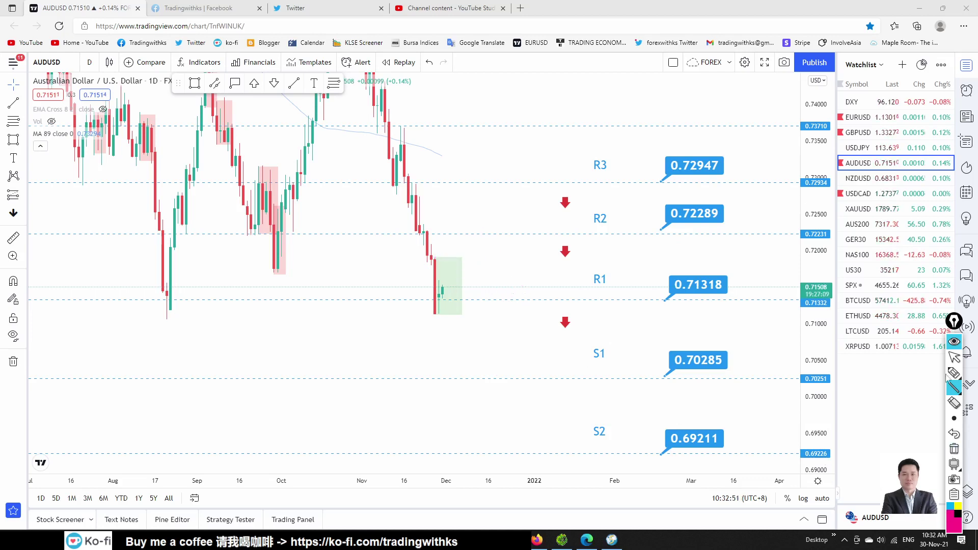
click(954, 357)
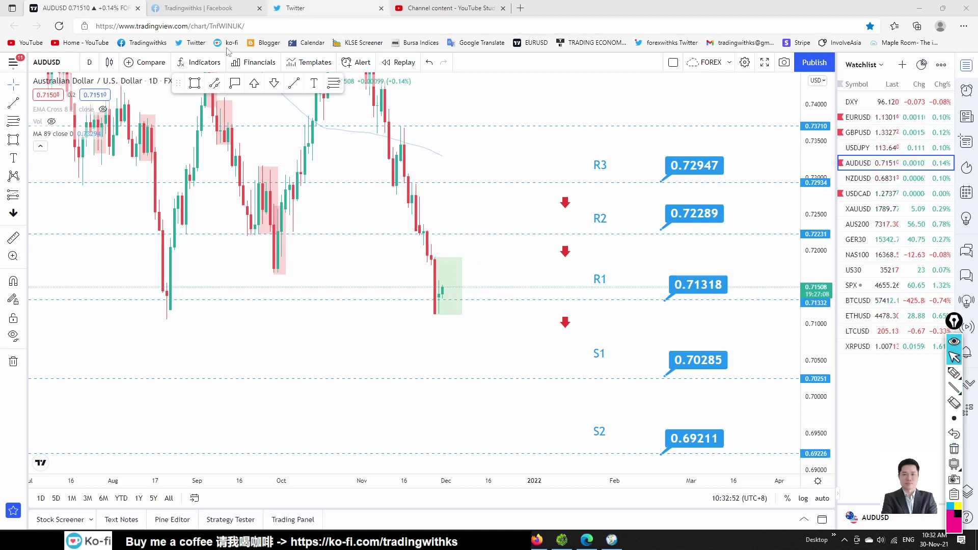
Switch AUDUSD to 4-hour candles and sketch a downtrend line over the recent candles
click(89, 63)
click(98, 347)
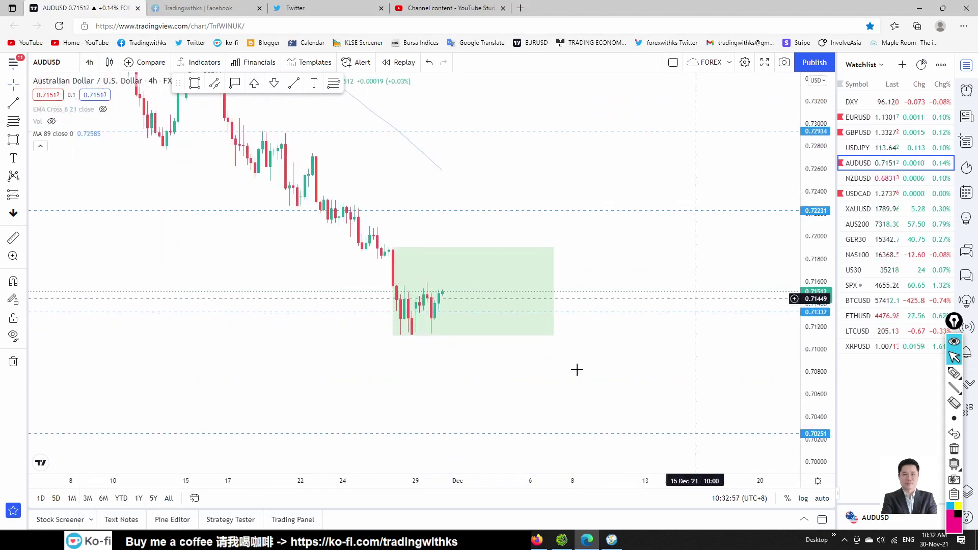
drag(576, 369, 615, 338)
click(956, 389)
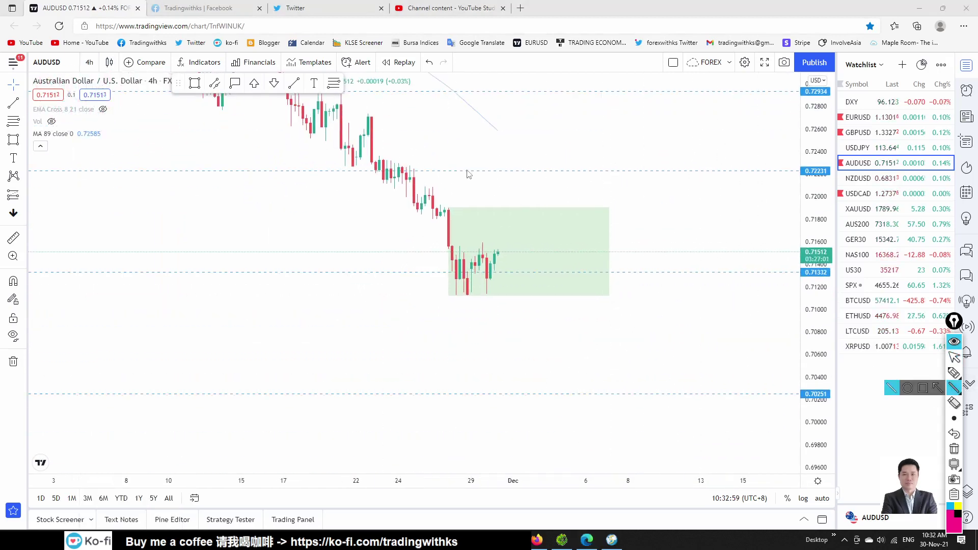
drag(360, 120, 463, 291)
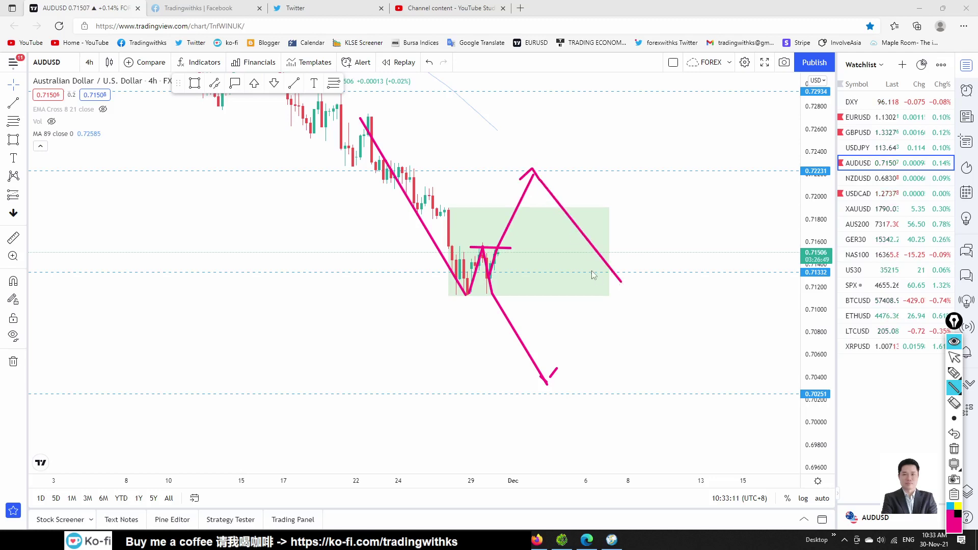
Clear the sketch and pan the 4-hour chart to bring the pivot levels into view
click(954, 448)
click(954, 357)
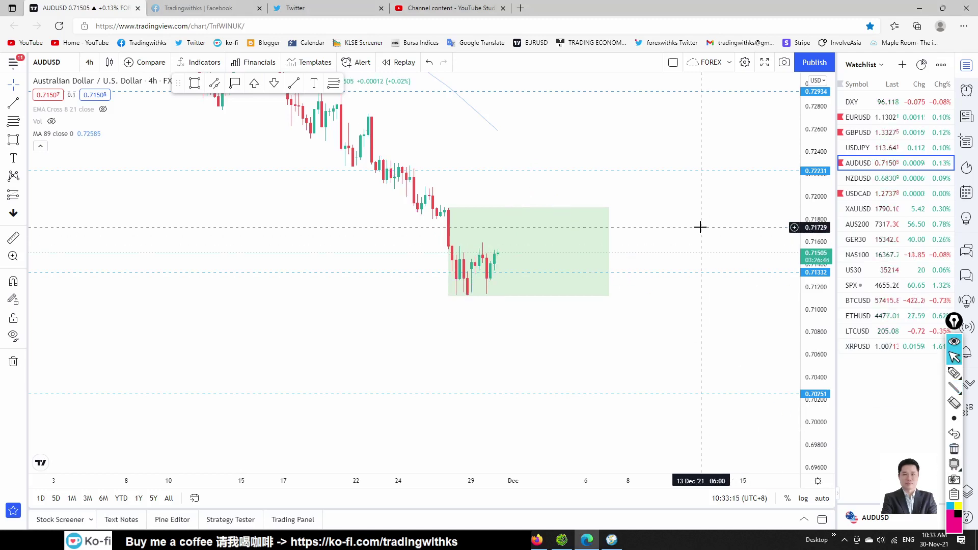
scroll(700, 227, down, 3)
drag(715, 214, 313, 234)
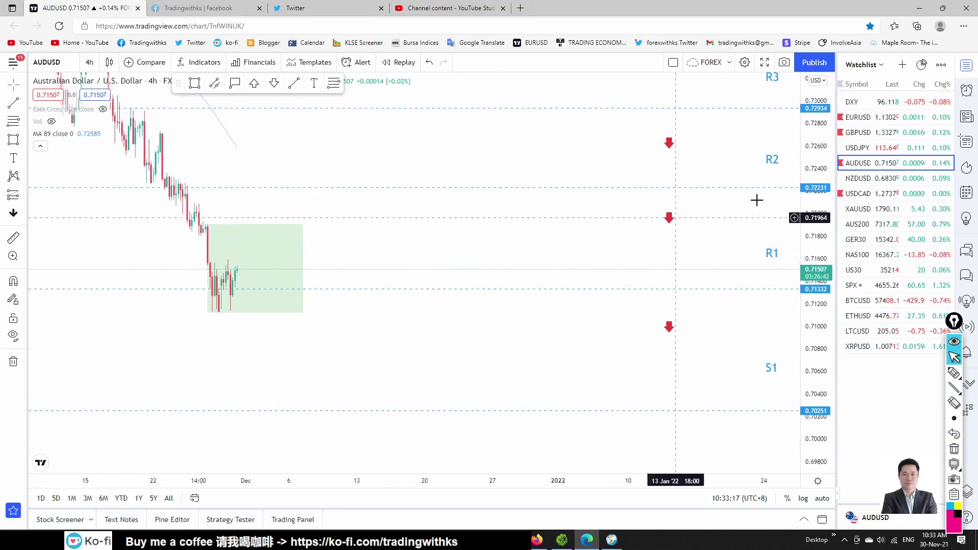
click(89, 62)
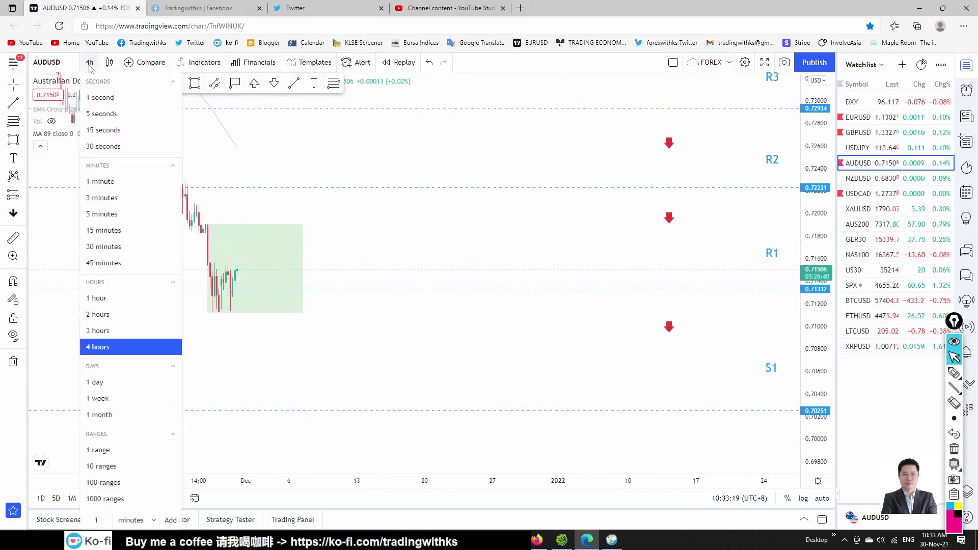
click(102, 381)
click(858, 178)
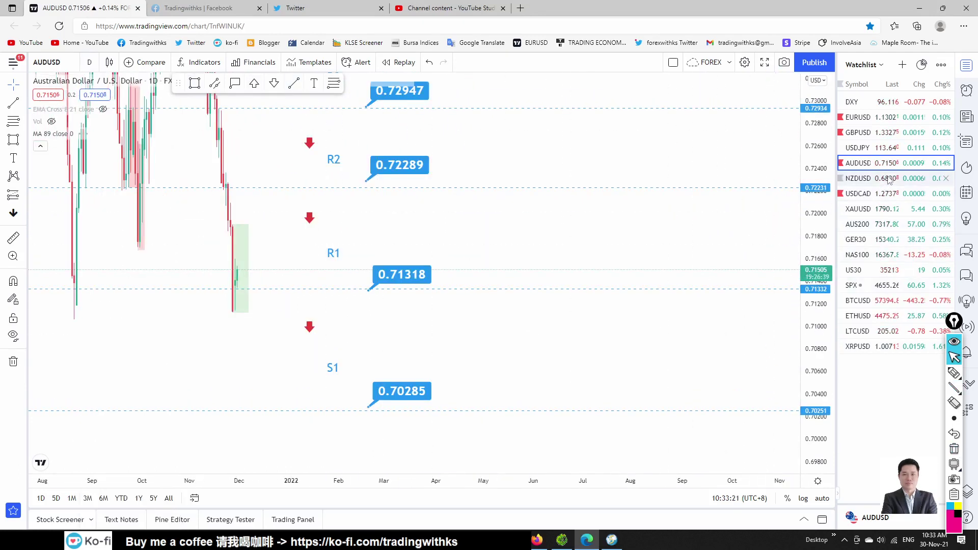
right_click(513, 249)
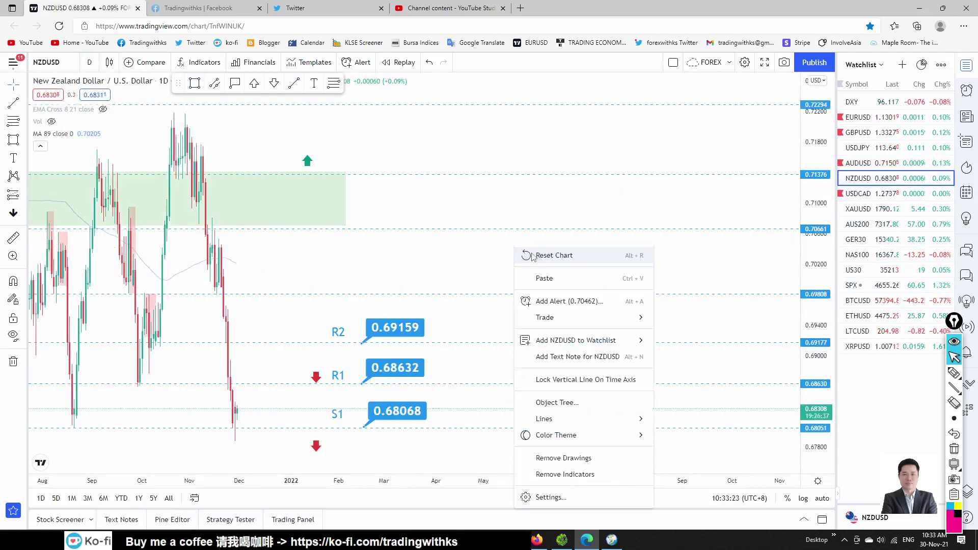
click(535, 254)
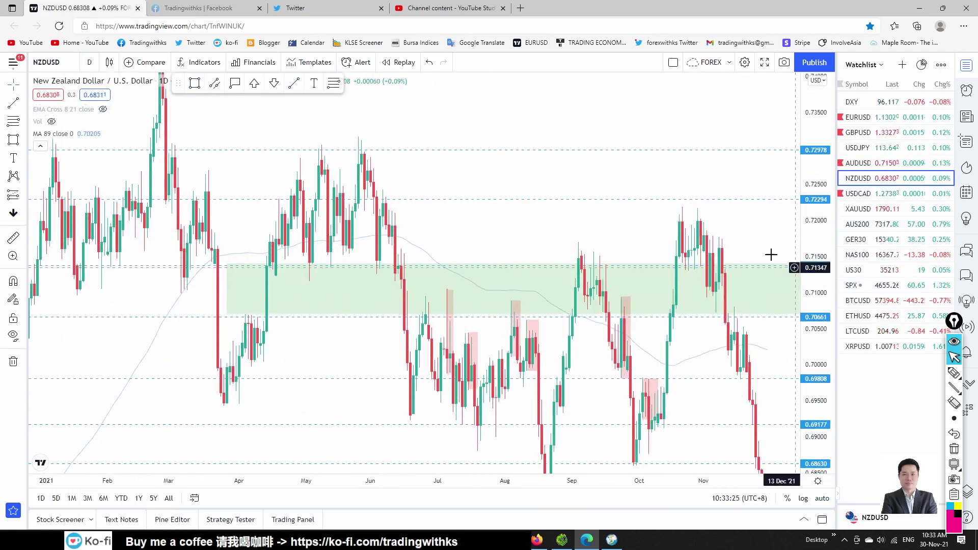
scroll(524, 308, up, 5)
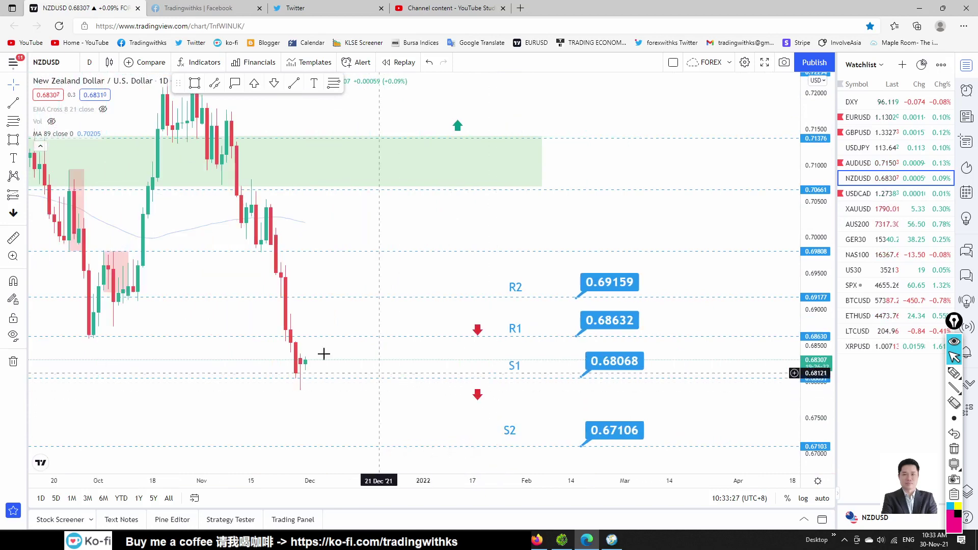
drag(347, 352, 453, 303)
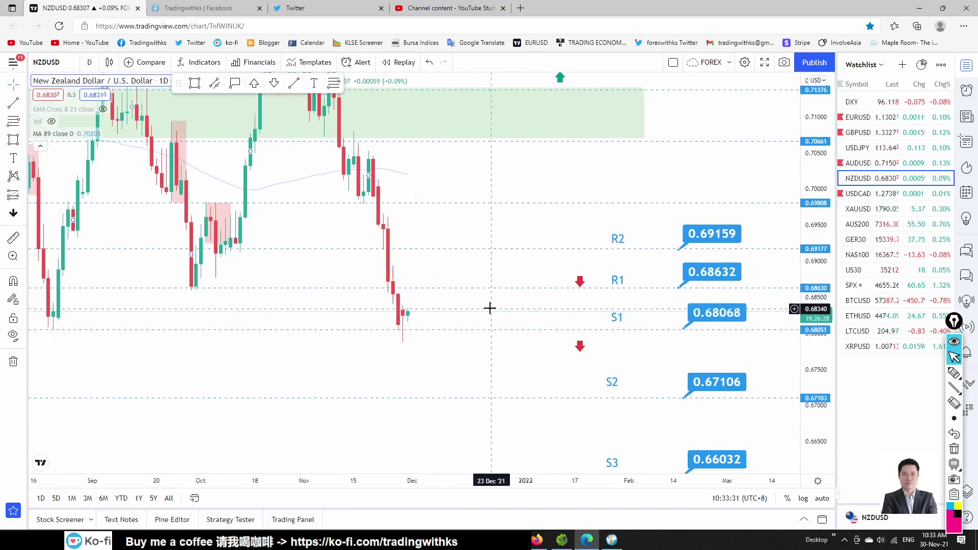
drag(201, 306, 430, 323)
drag(648, 359, 589, 338)
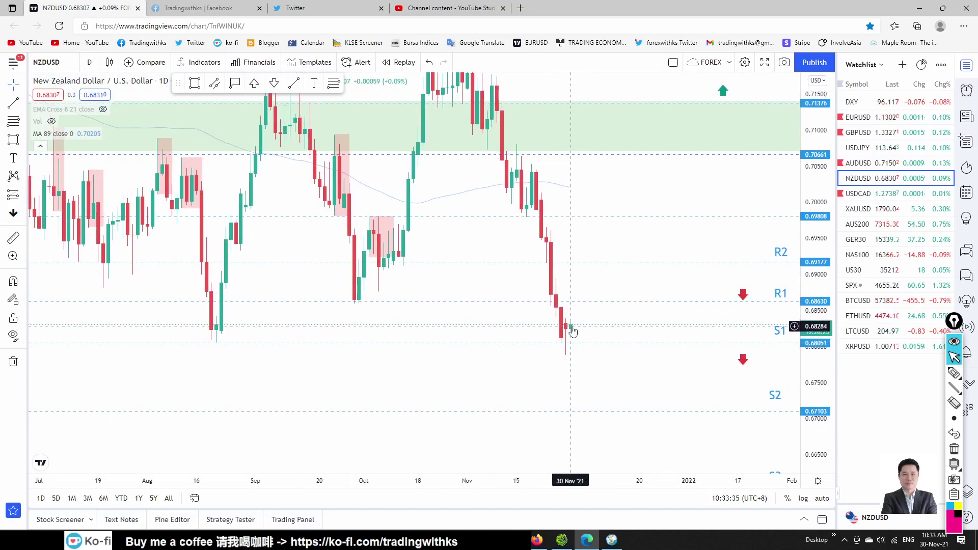
drag(611, 277, 571, 279)
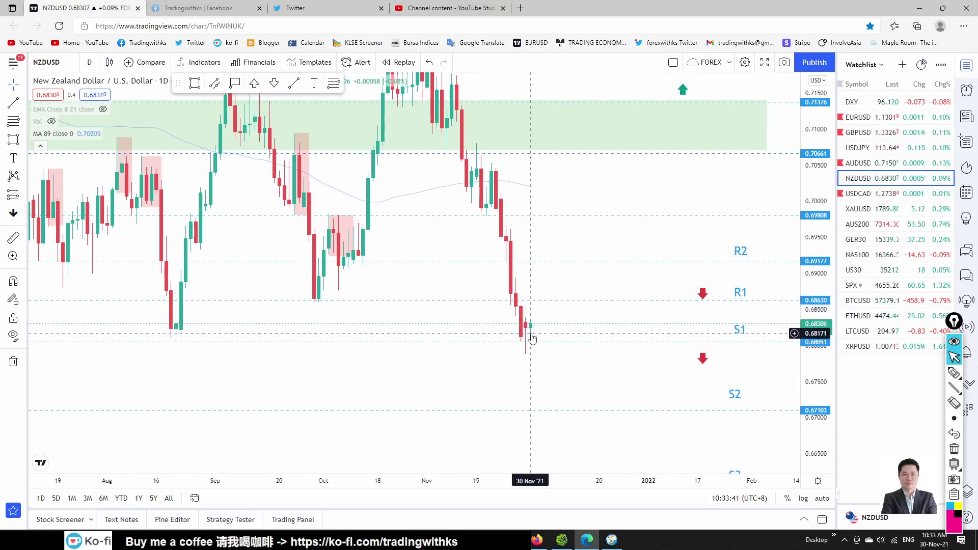
click(954, 387)
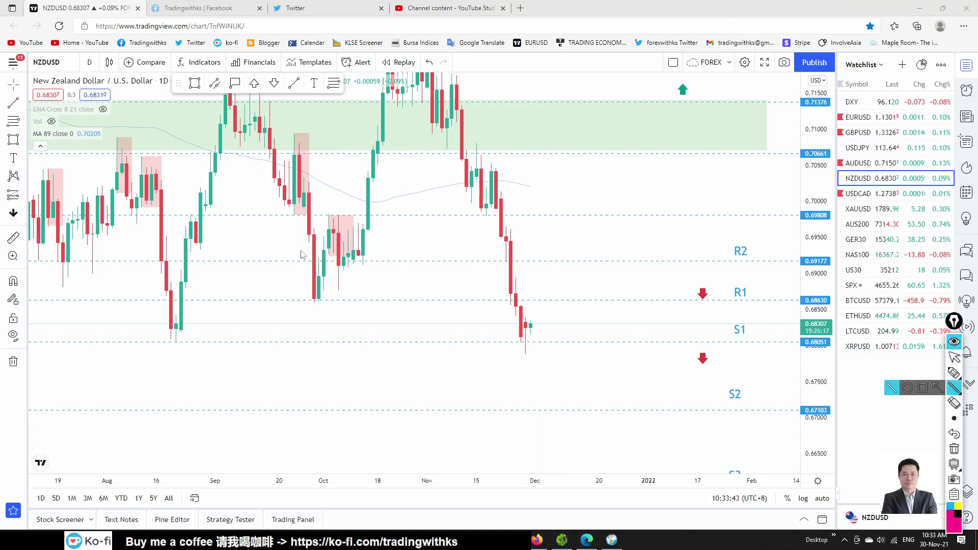
mouse_move(125, 102)
mouse_down()
mouse_move(171, 329)
mouse_move(305, 149)
mouse_move(239, 93)
mouse_move(508, 349)
mouse_move(593, 97)
mouse_up()
click(954, 452)
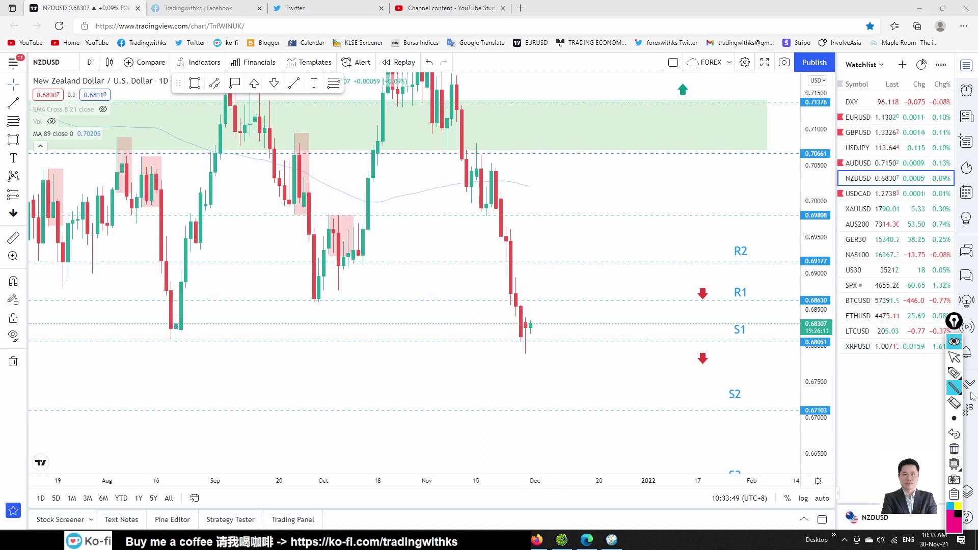
click(957, 359)
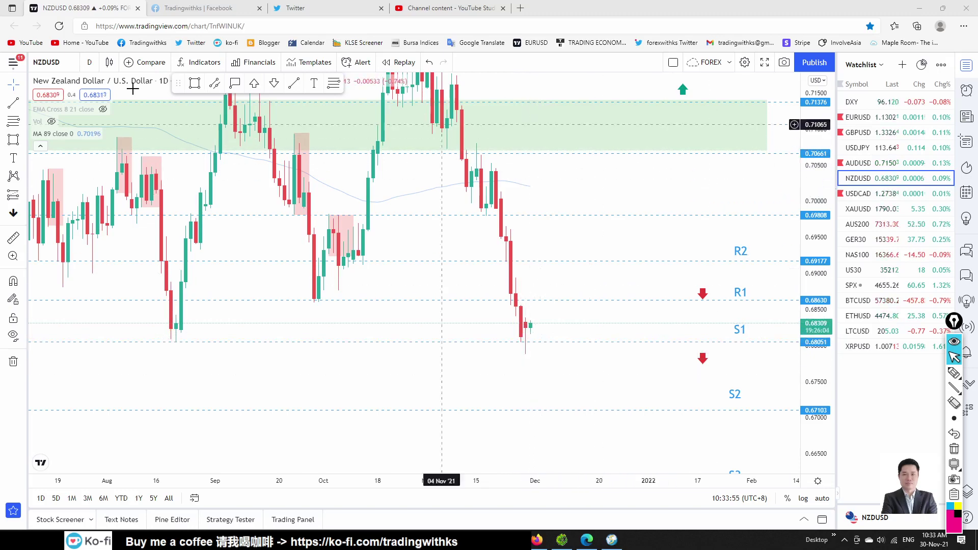
click(89, 61)
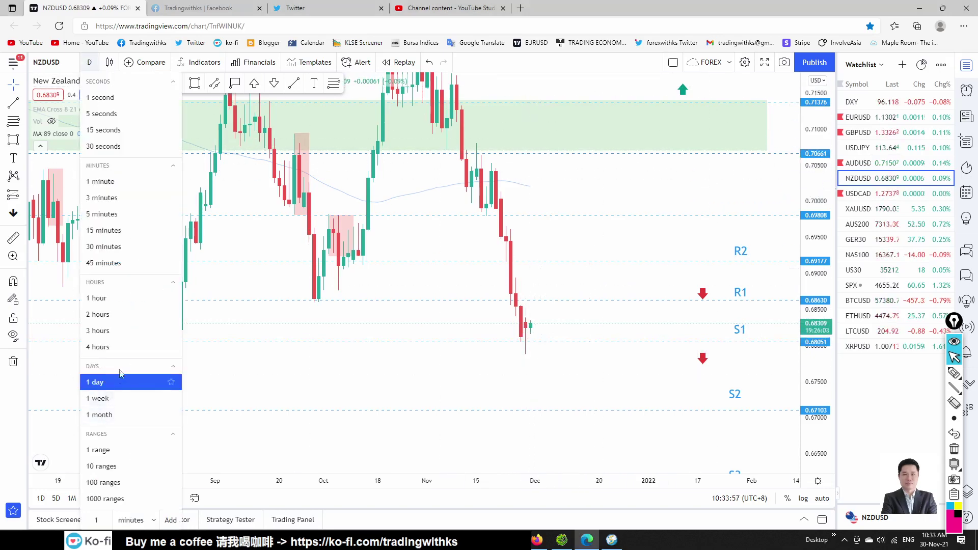
click(123, 349)
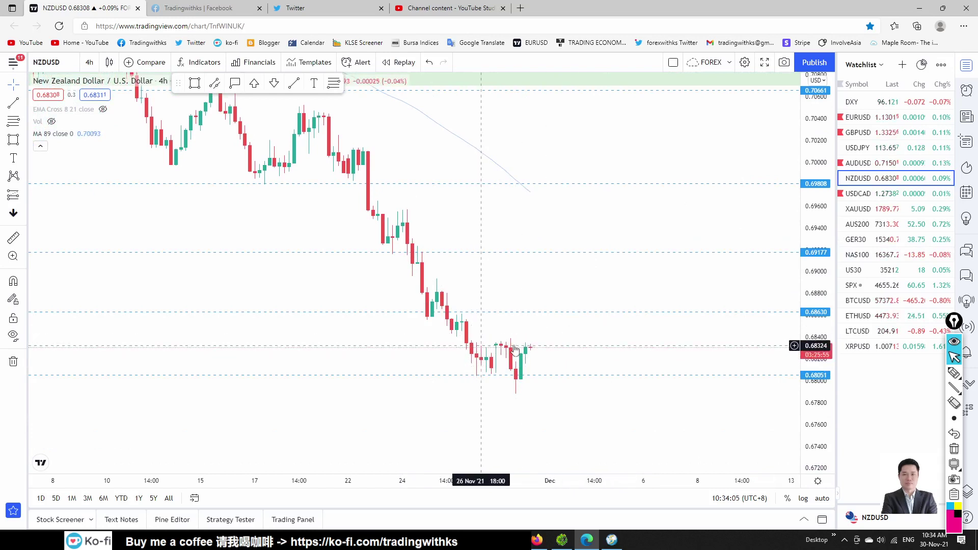
scroll(531, 366, up, 2)
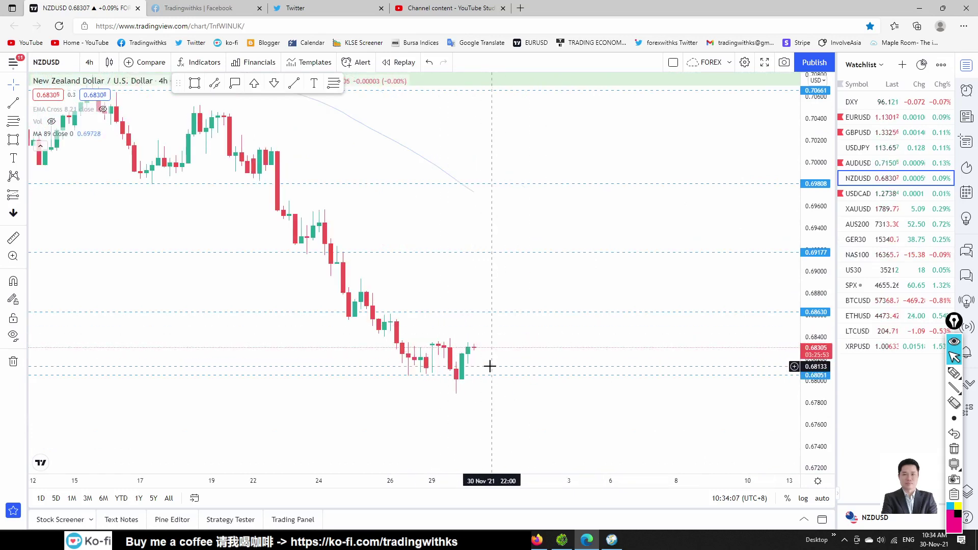
drag(493, 364, 550, 346)
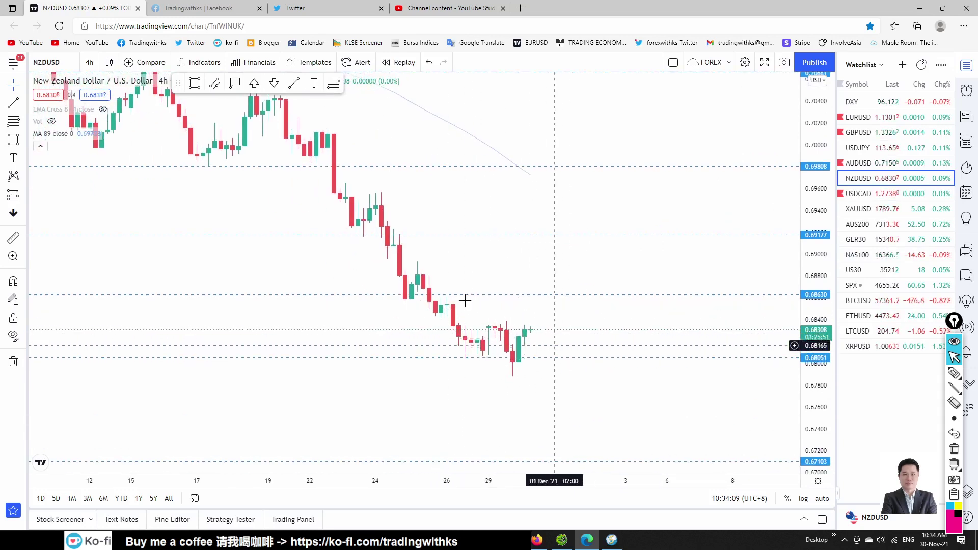
click(109, 62)
click(109, 62)
click(89, 62)
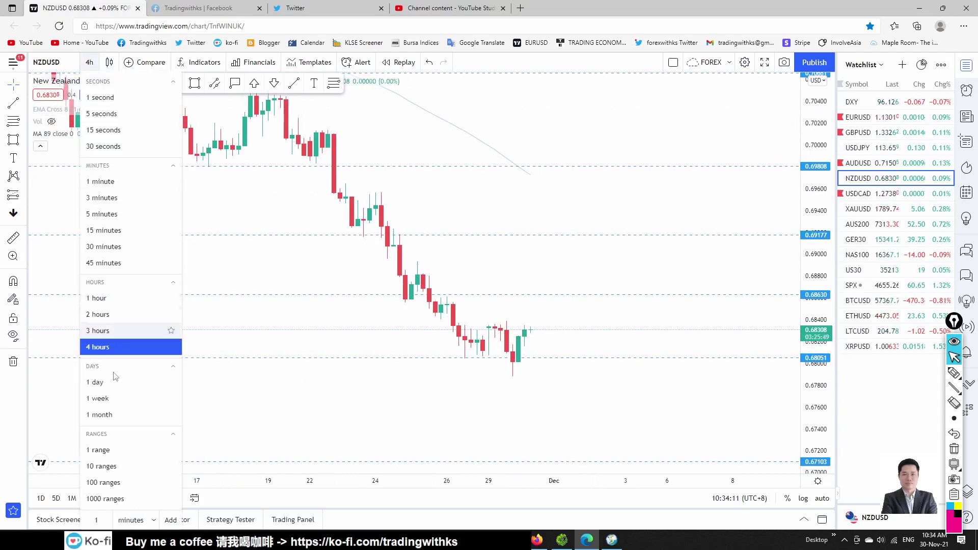
click(123, 388)
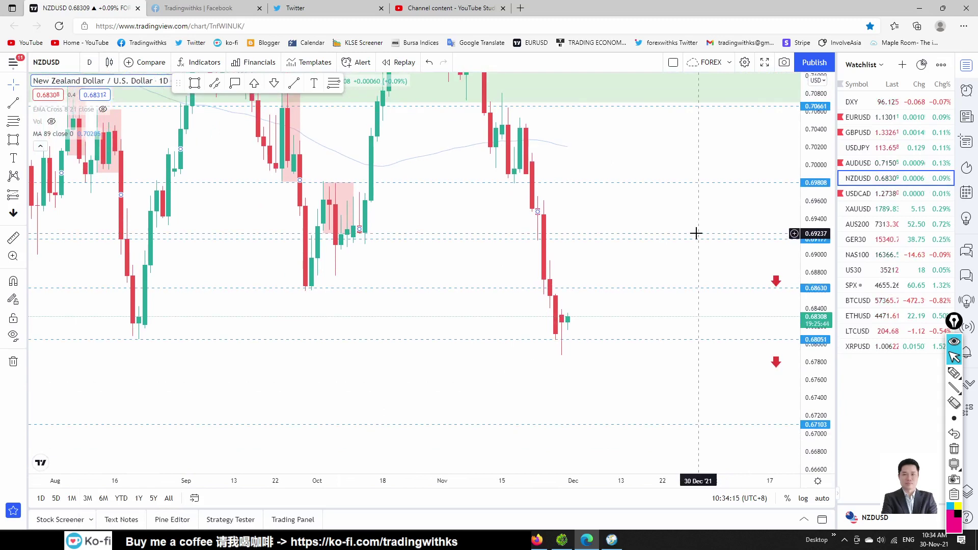
drag(684, 218, 611, 254)
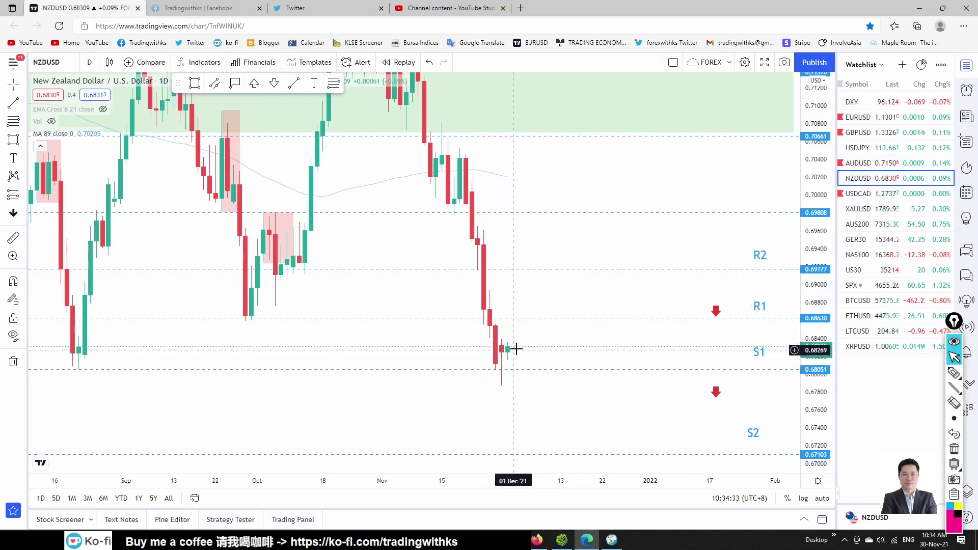
Sketch a projected drop from NZDUSD's last candle, wipe it, and open the USDCAD chart
click(954, 389)
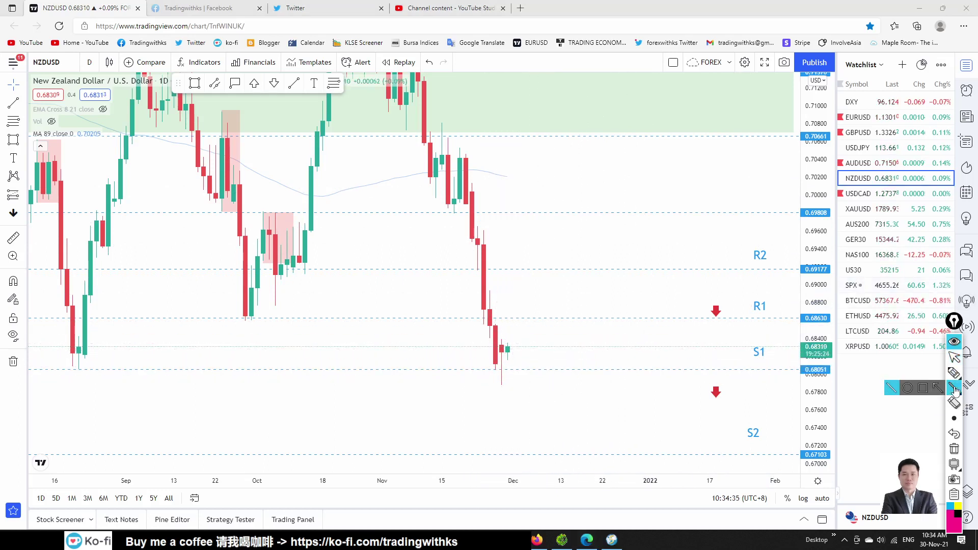
drag(511, 350, 561, 459)
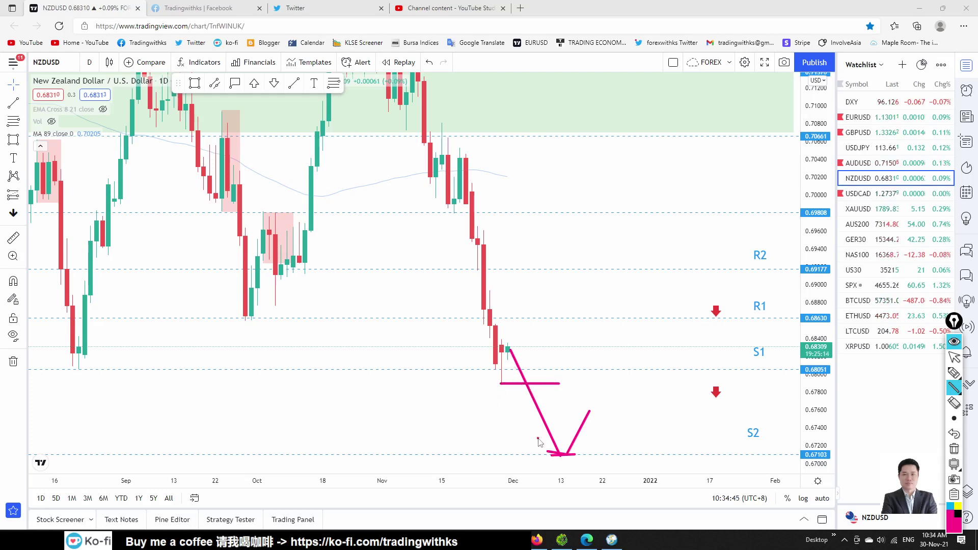
click(955, 449)
click(954, 356)
click(866, 194)
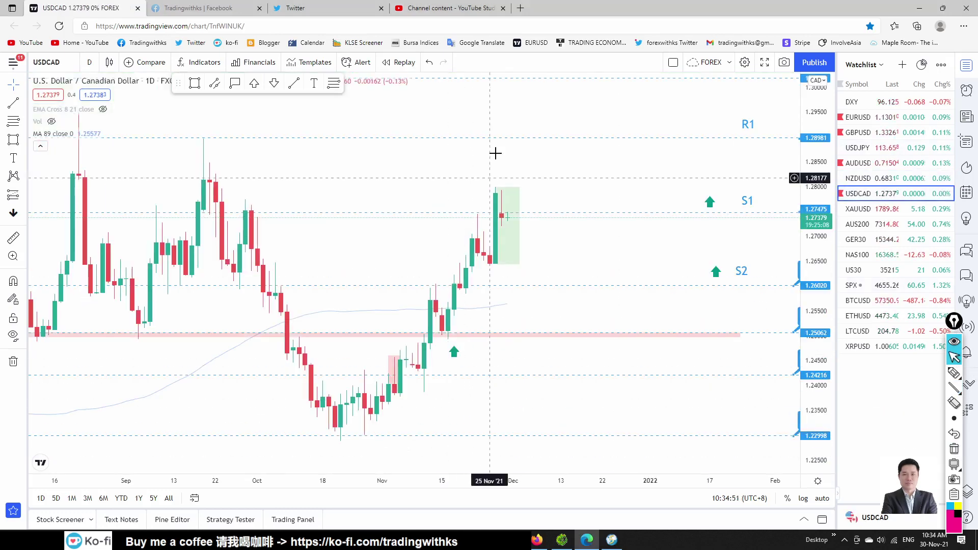
drag(663, 202, 608, 193)
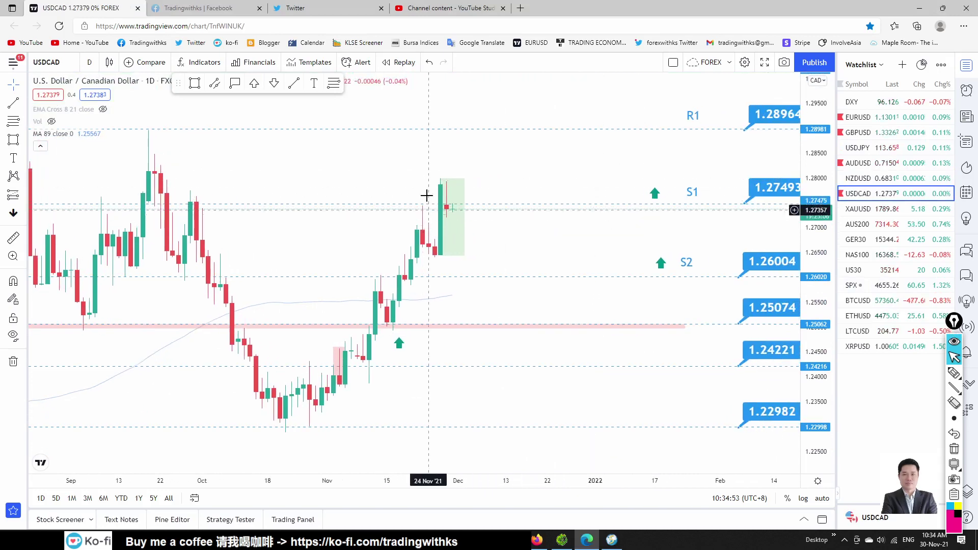
click(89, 63)
click(119, 346)
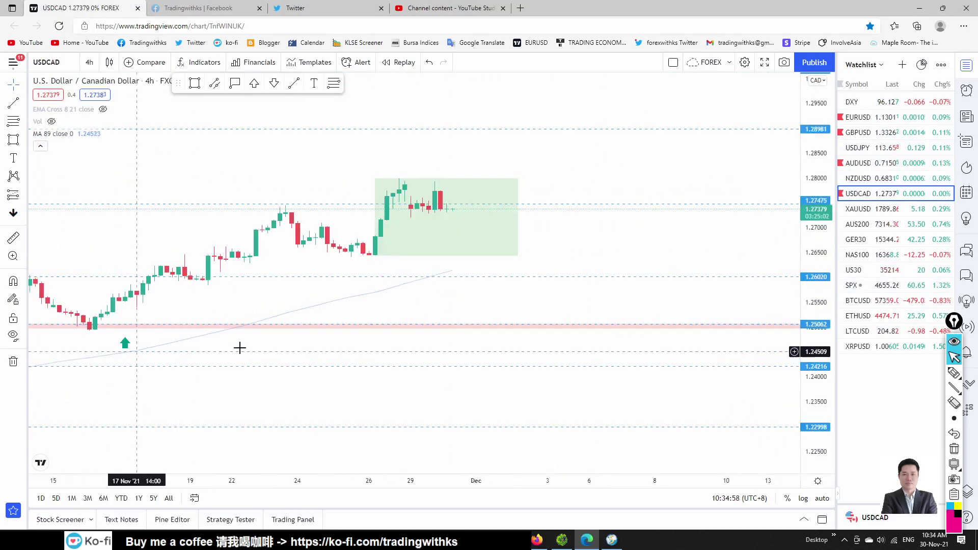
scroll(679, 253, down, 3)
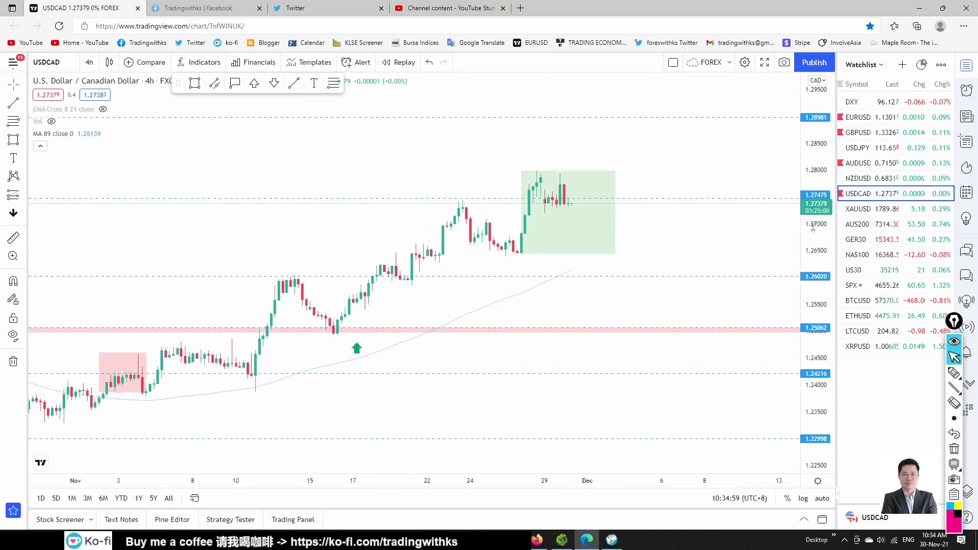
drag(616, 245, 544, 296)
key(ctrl+shift+p)
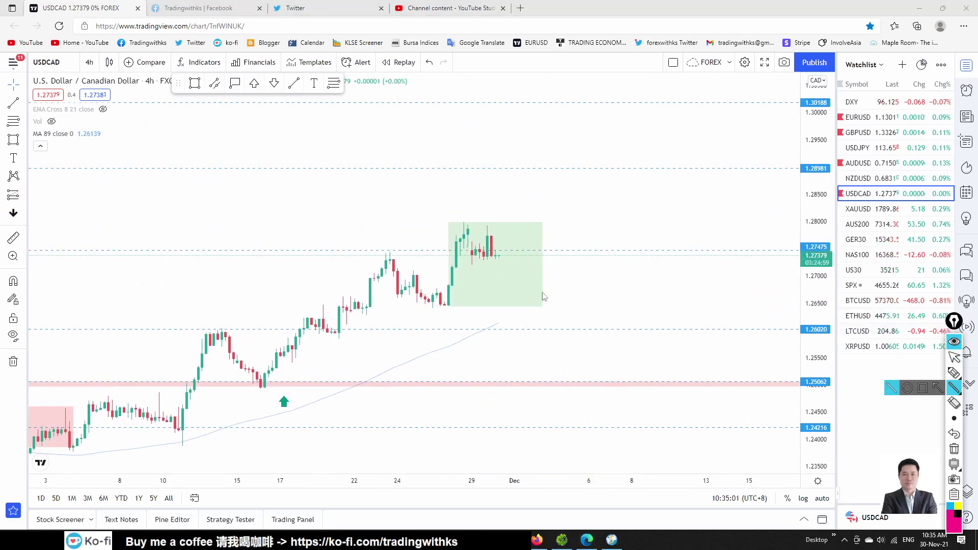
drag(447, 305, 454, 288)
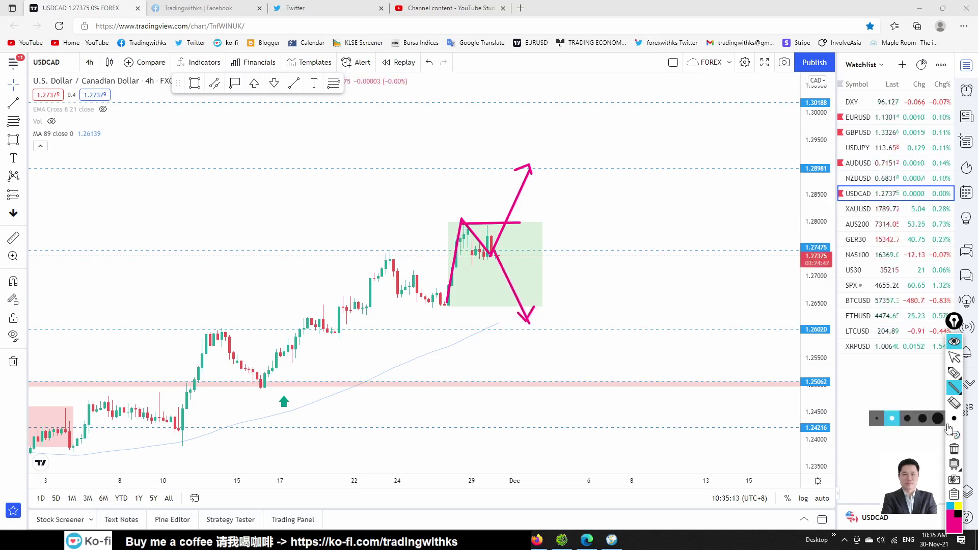
click(955, 449)
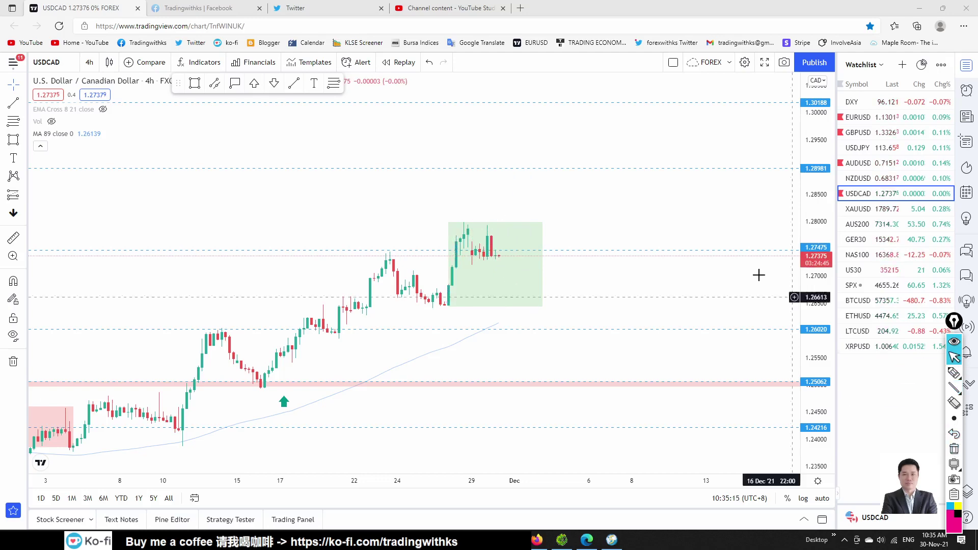
scroll(739, 275, down, 3)
scroll(439, 297, right, 5)
scroll(535, 286, down, 3)
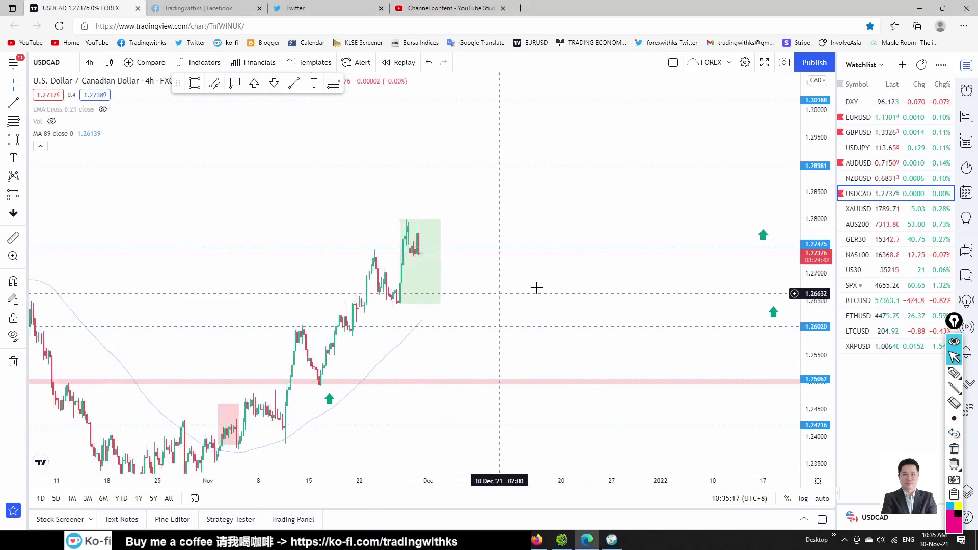
drag(655, 311, 485, 299)
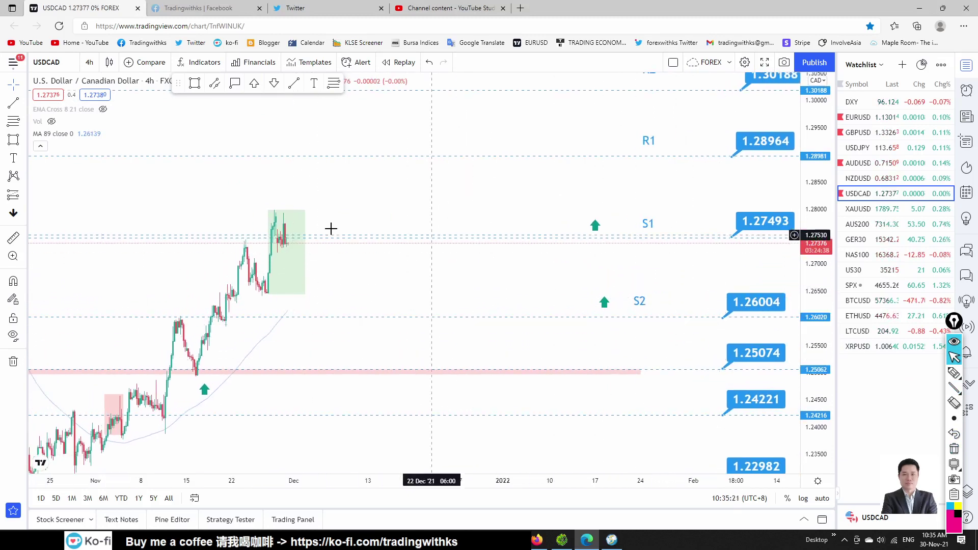
click(89, 62)
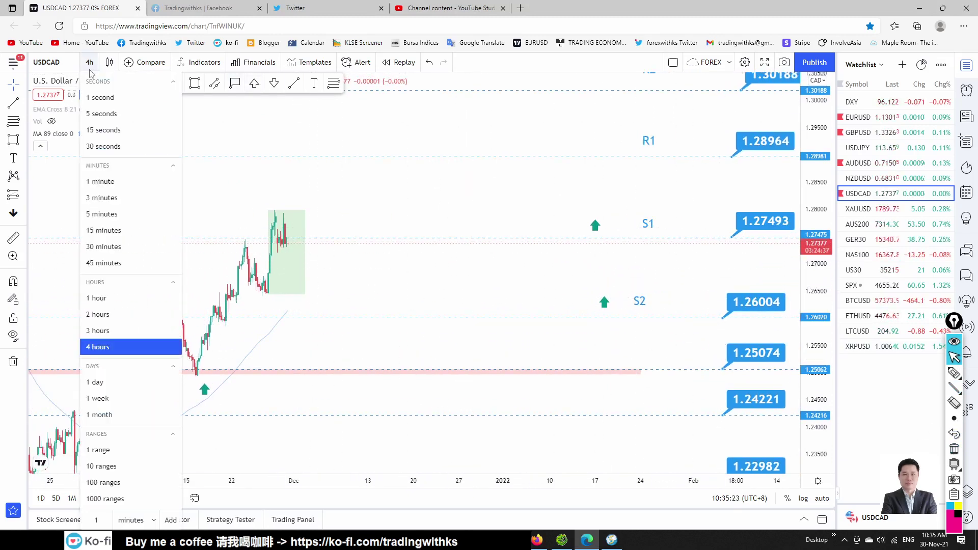
click(119, 389)
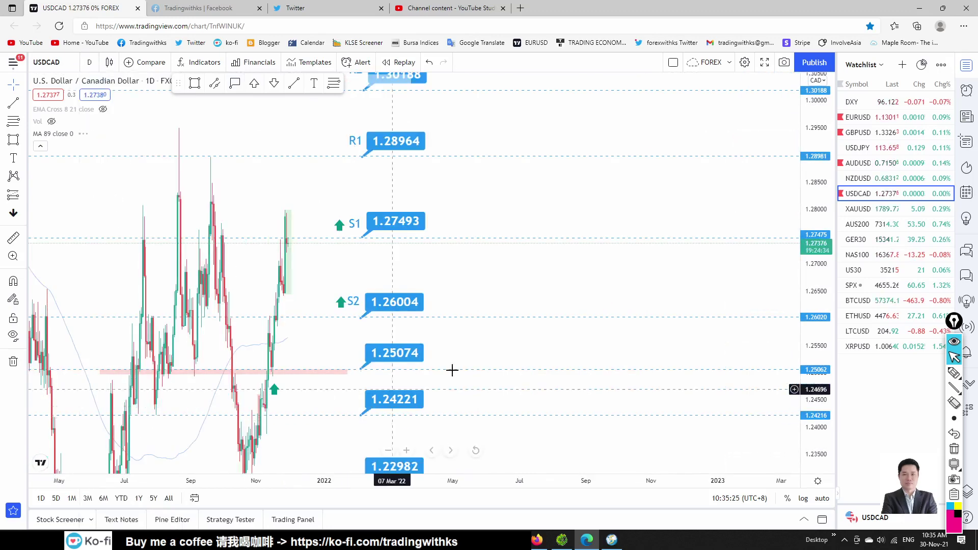
right_click(503, 274)
click(619, 283)
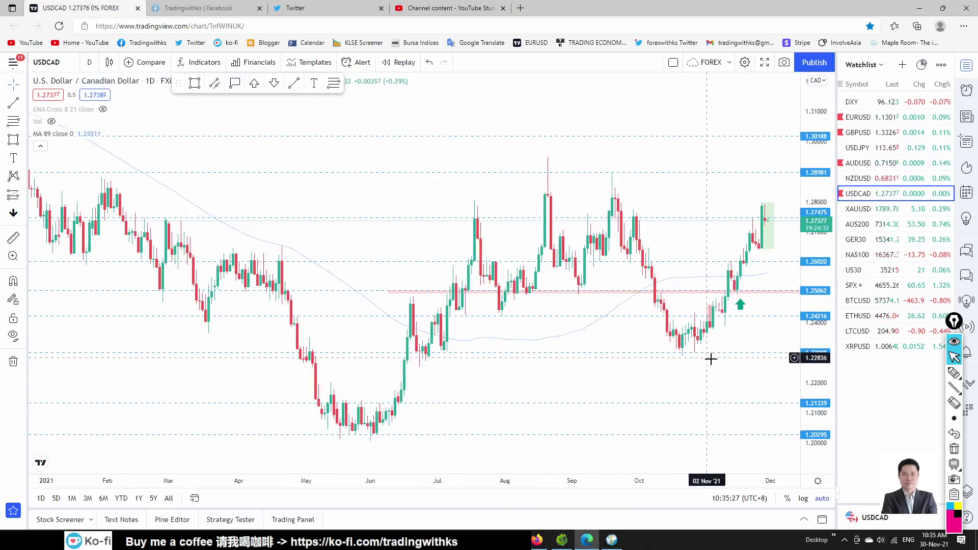
Bring the USDCAD levels into view and move the S2 price label up to 1.26413
drag(727, 334, 454, 335)
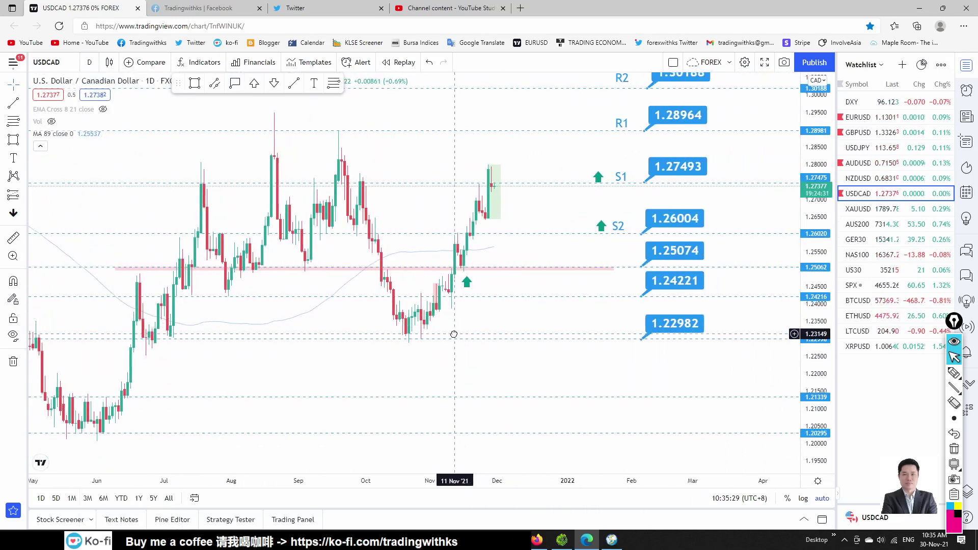
click(487, 226)
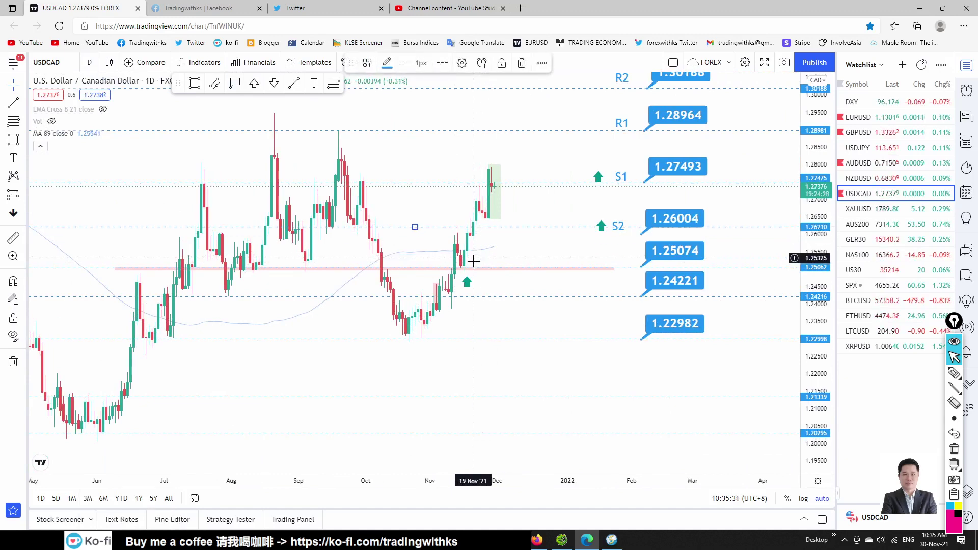
scroll(535, 261, down, 3)
scroll(594, 249, up, 3)
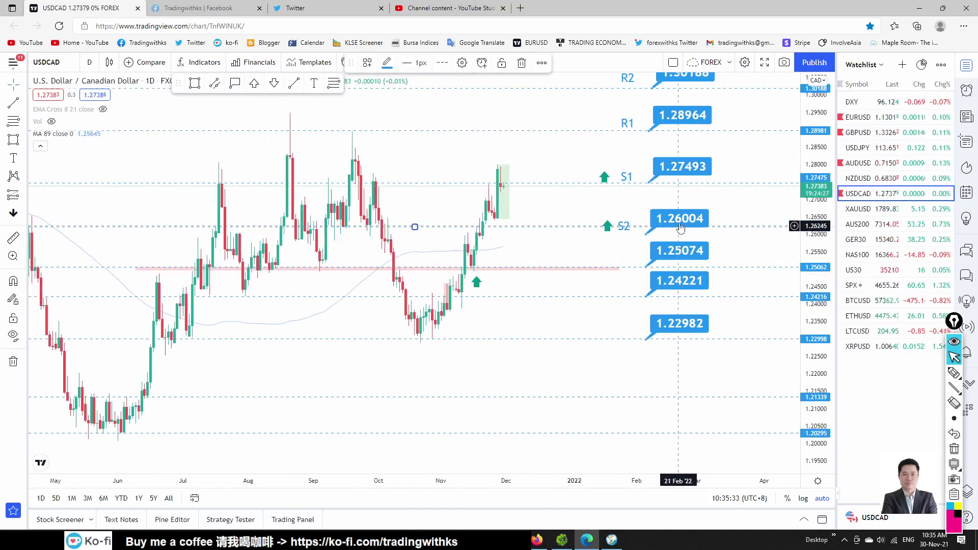
drag(679, 219, 685, 212)
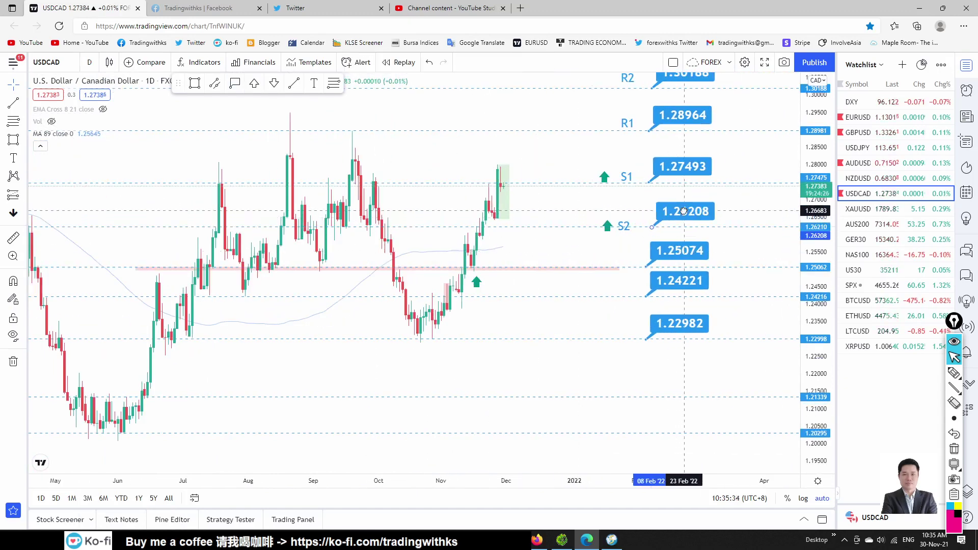
click(529, 220)
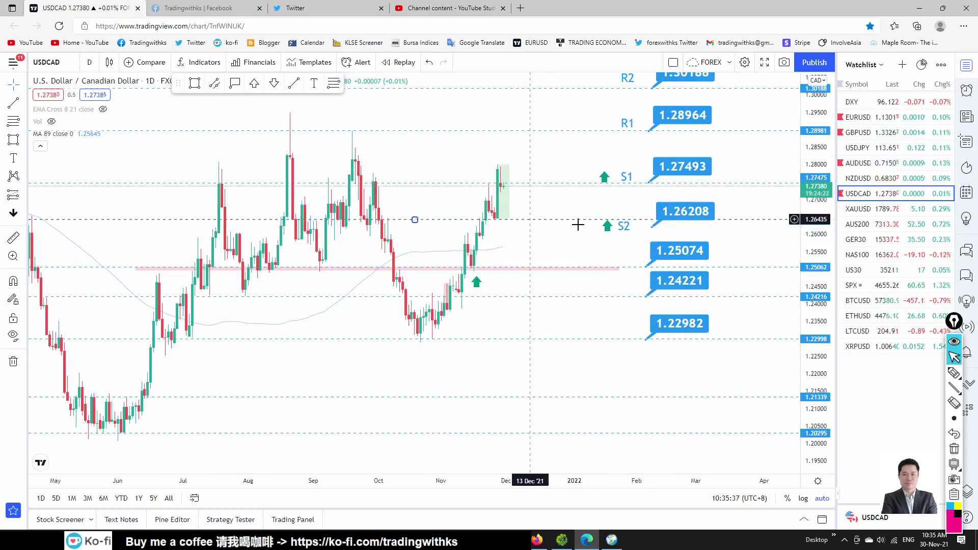
mouse_move(653, 226)
mouse_down()
mouse_move(658, 220)
mouse_move(640, 206)
mouse_move(608, 212)
mouse_up()
Sketch a projected line down from the latest candle, then open the XAUUSD gold chart
click(954, 388)
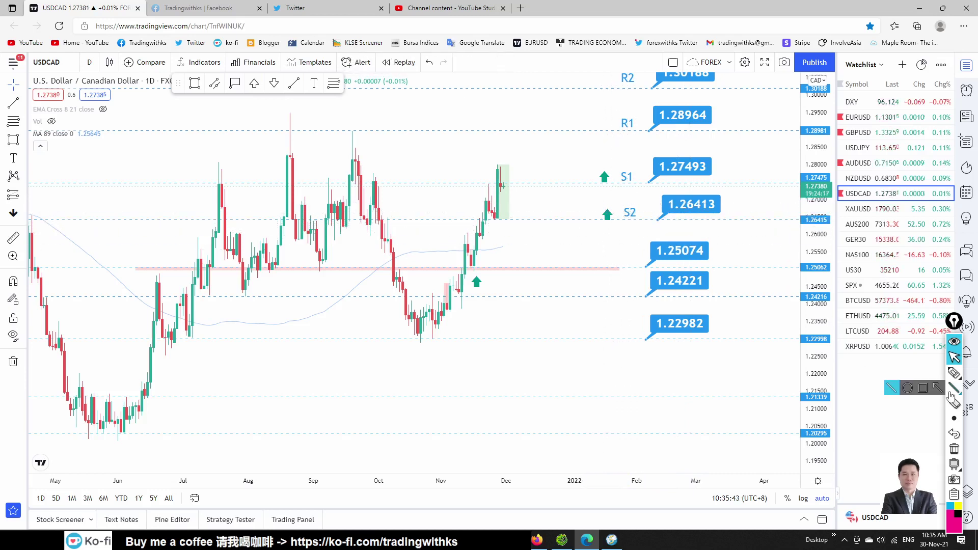
drag(501, 187, 530, 210)
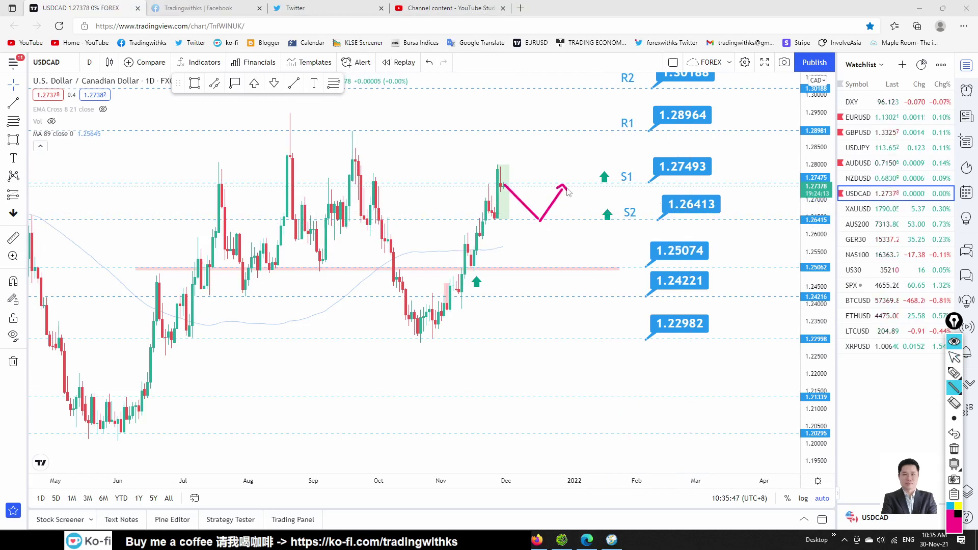
click(954, 358)
click(861, 209)
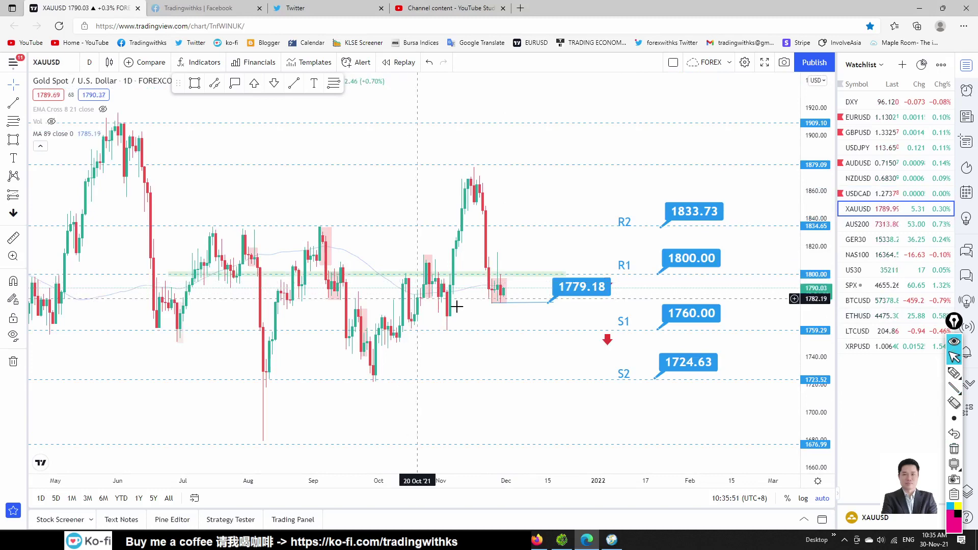
scroll(499, 261, up, 3)
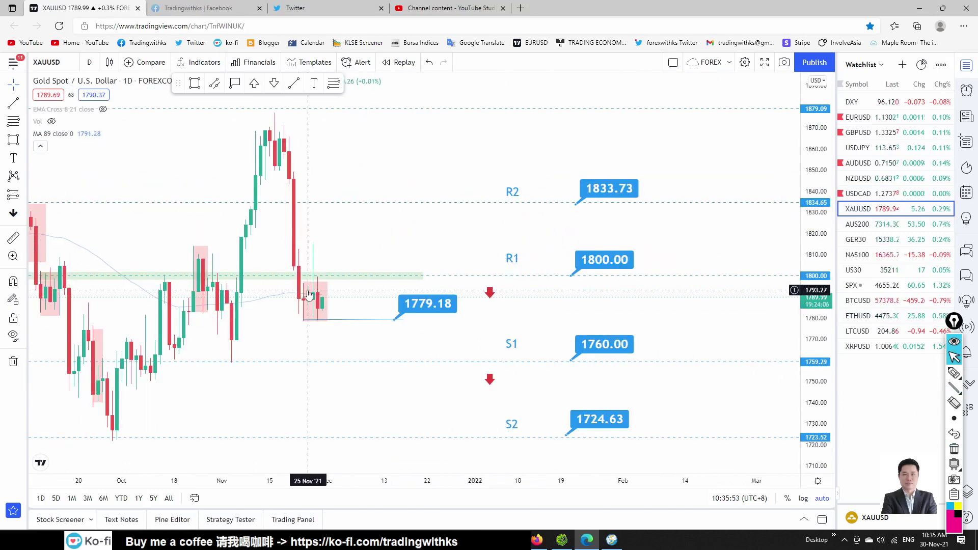
drag(347, 247, 408, 255)
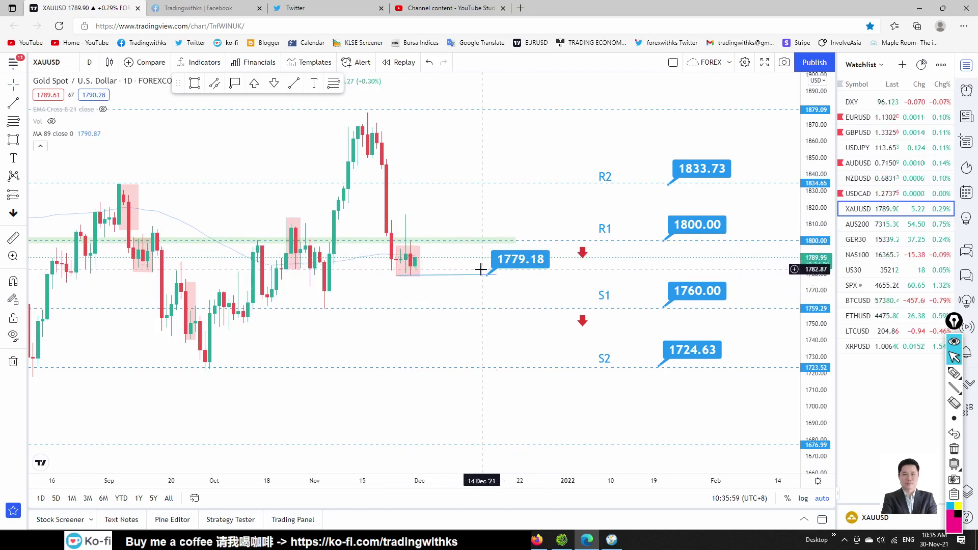
scroll(504, 215, left, 2)
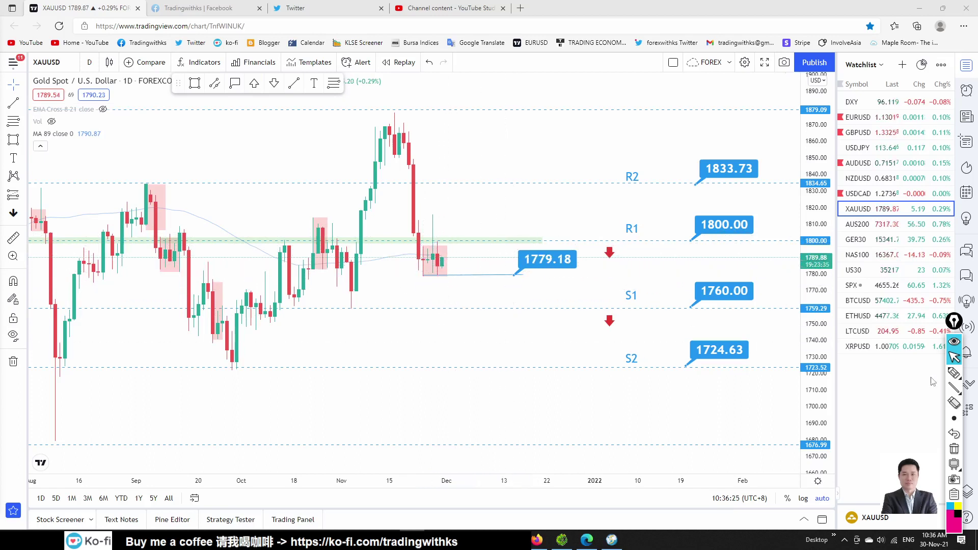
click(949, 390)
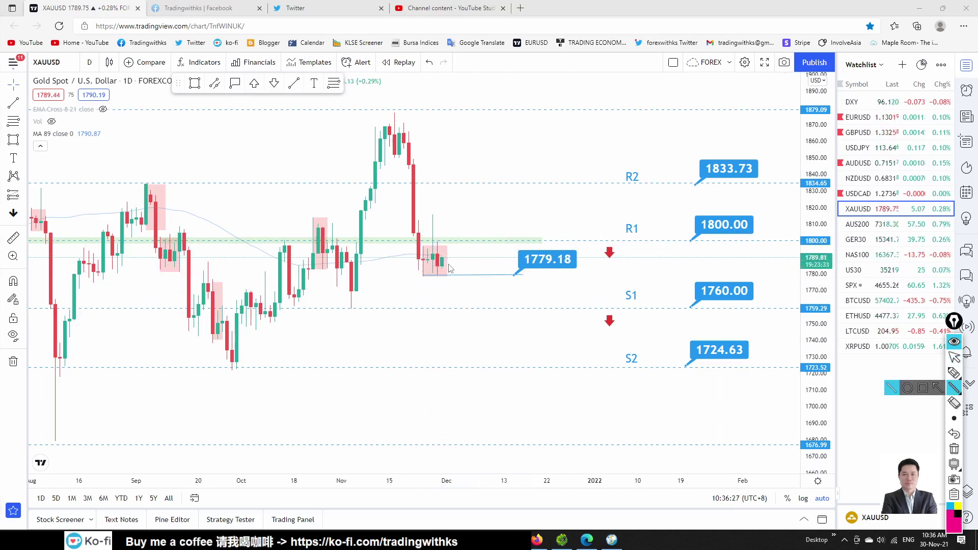
drag(446, 264, 471, 301)
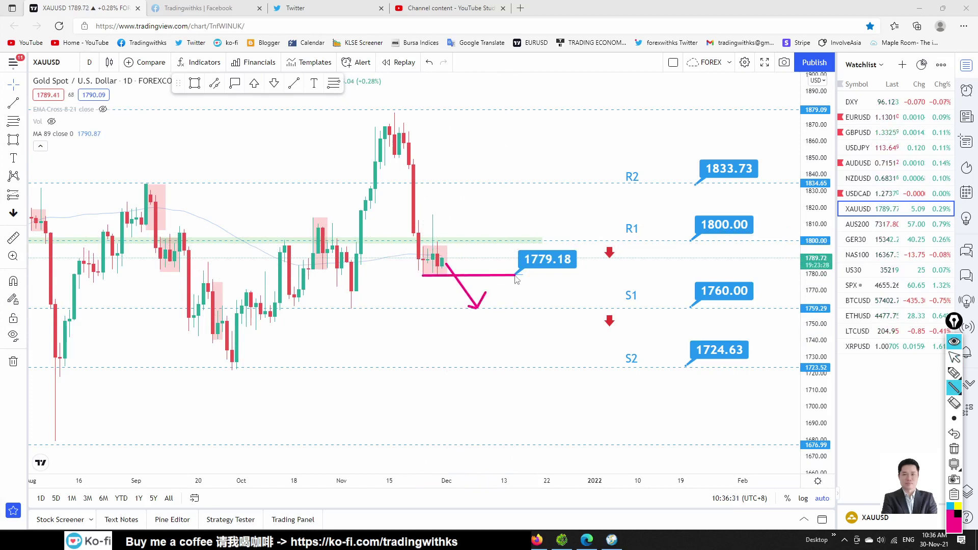
click(956, 451)
click(89, 62)
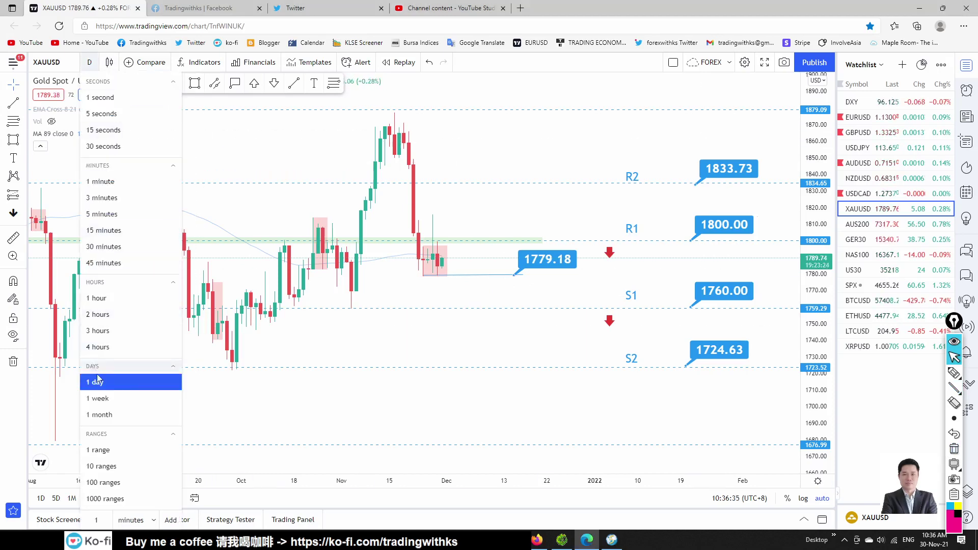
click(116, 348)
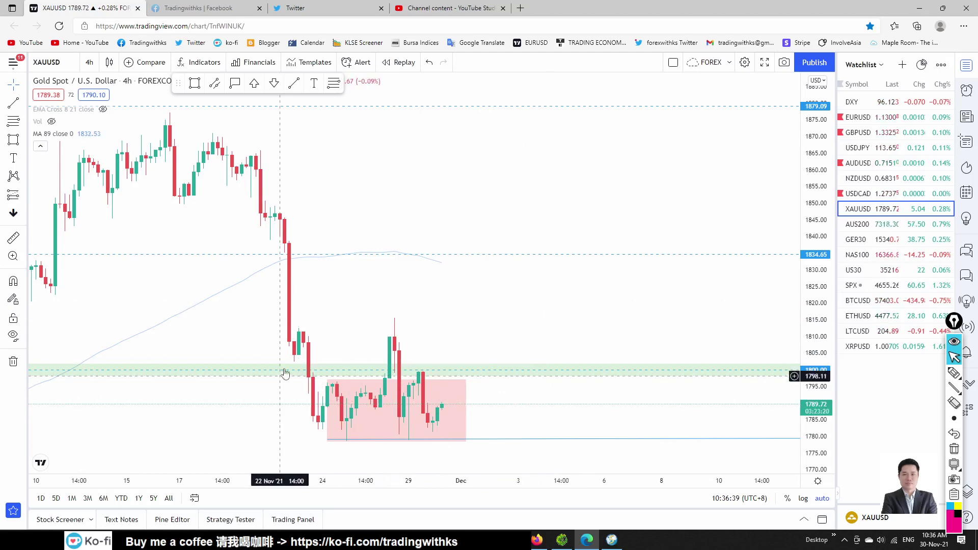
click(460, 392)
click(89, 62)
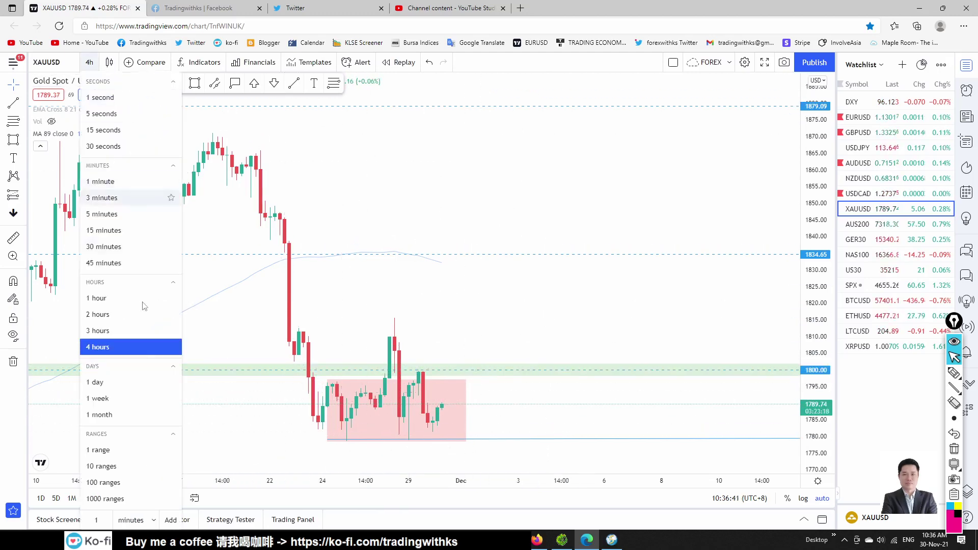
click(113, 382)
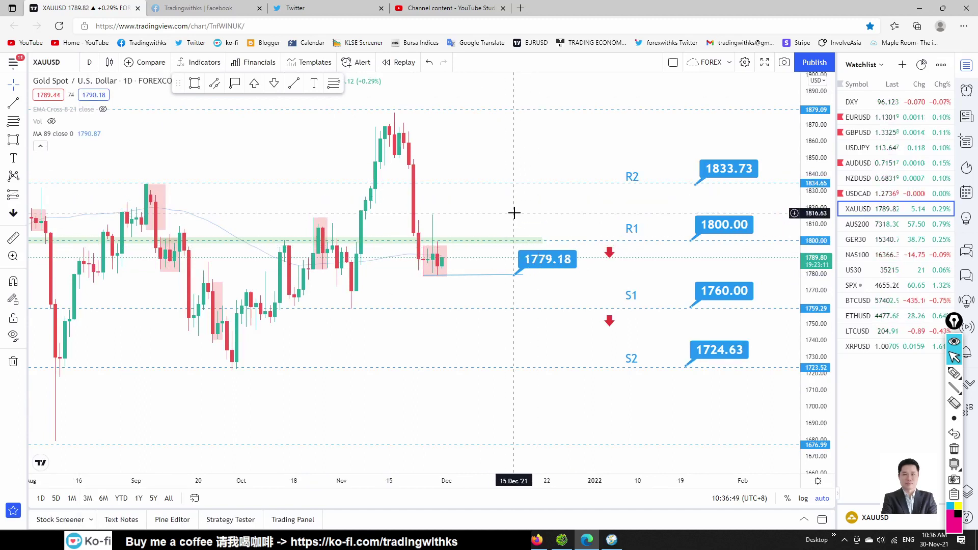
click(954, 373)
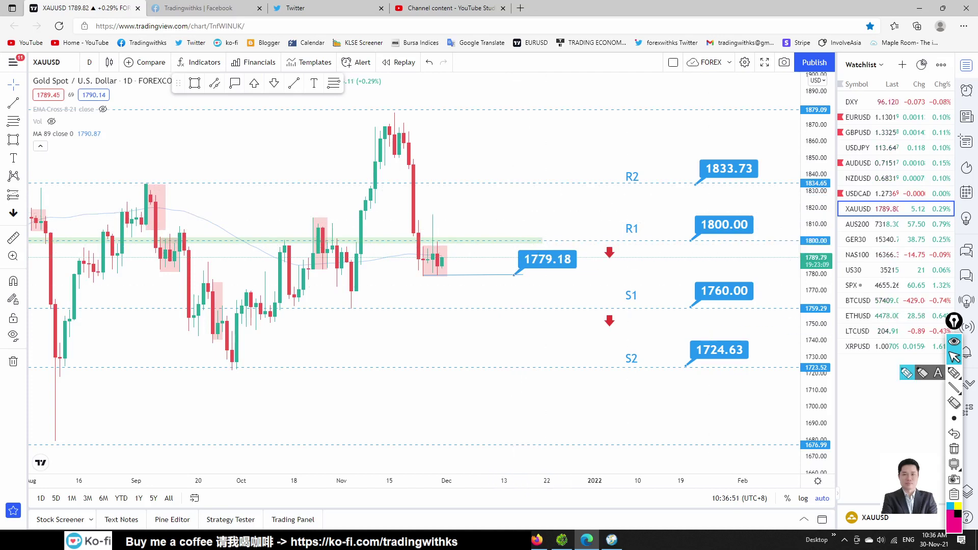
click(956, 389)
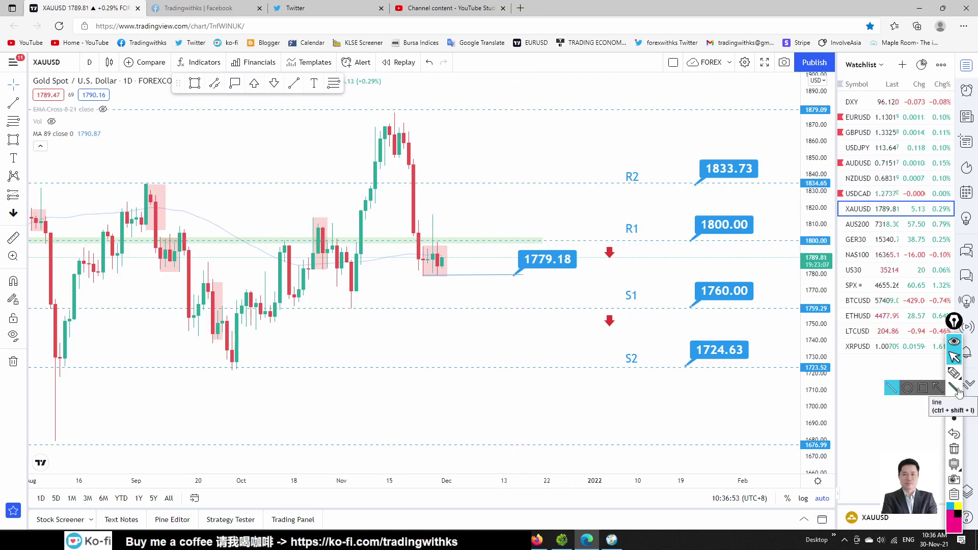
click(957, 390)
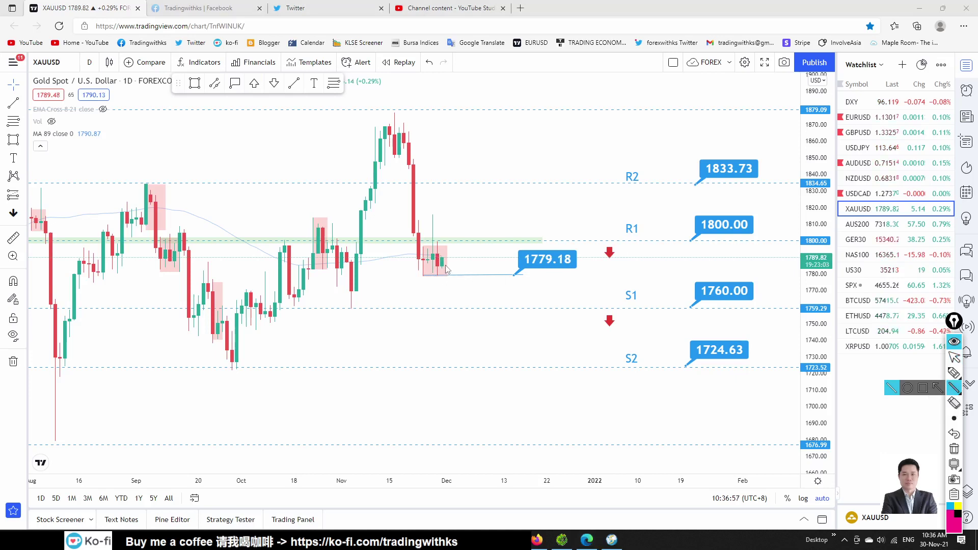
drag(445, 266, 451, 289)
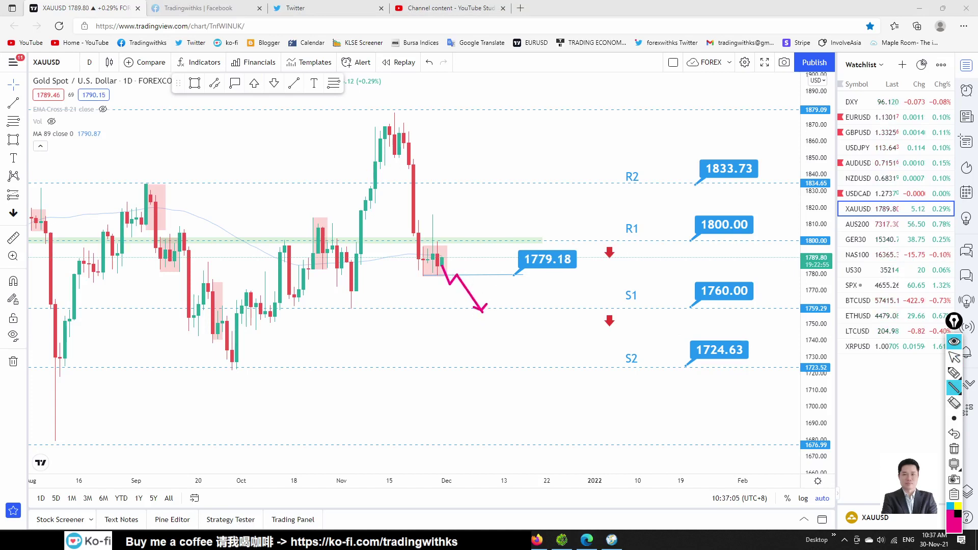
click(956, 358)
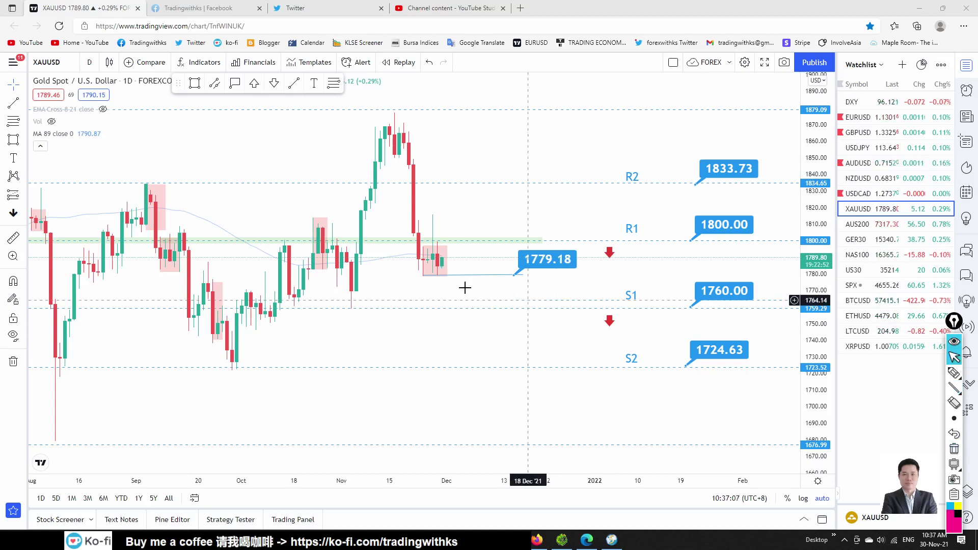
click(439, 250)
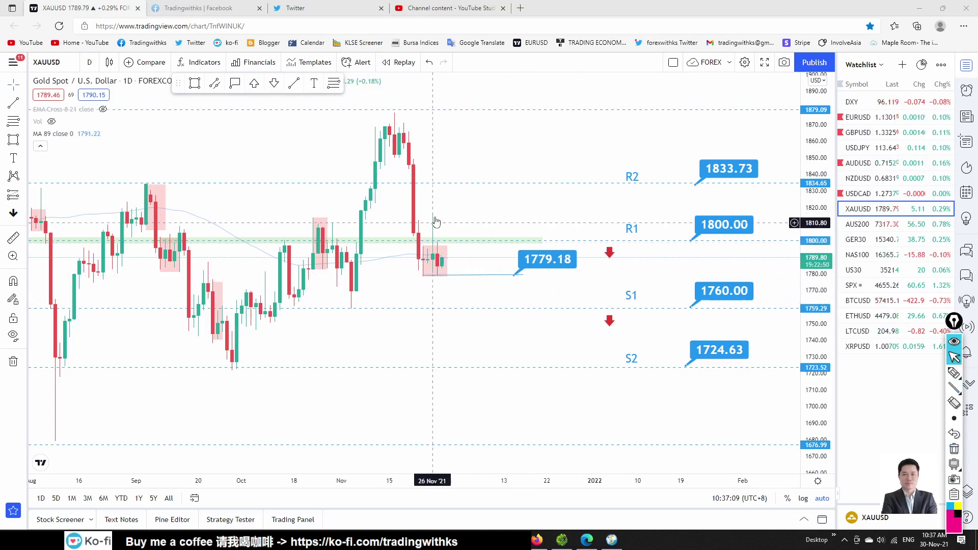
click(448, 277)
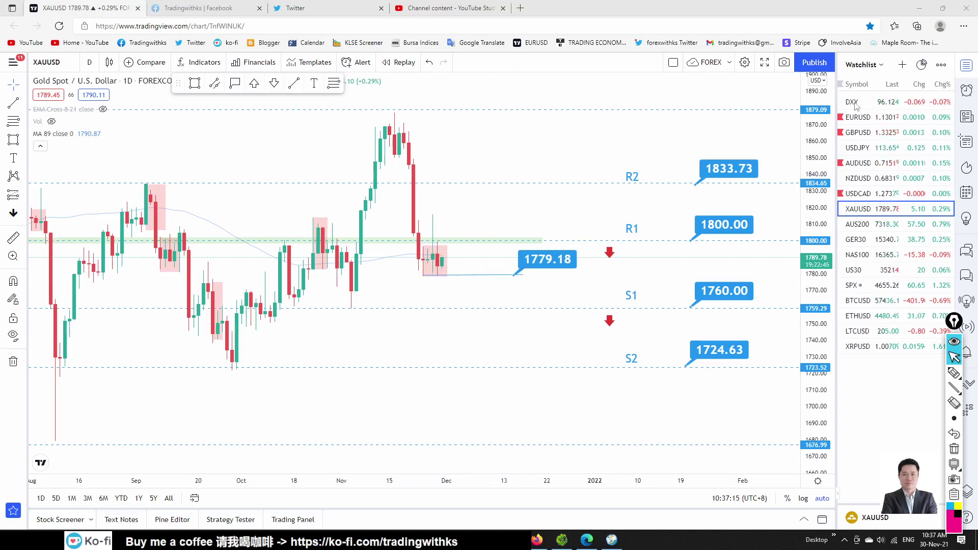
Open AUS200, reset the chart view and bring the R2, R1, S1, S2 labels into view
click(893, 225)
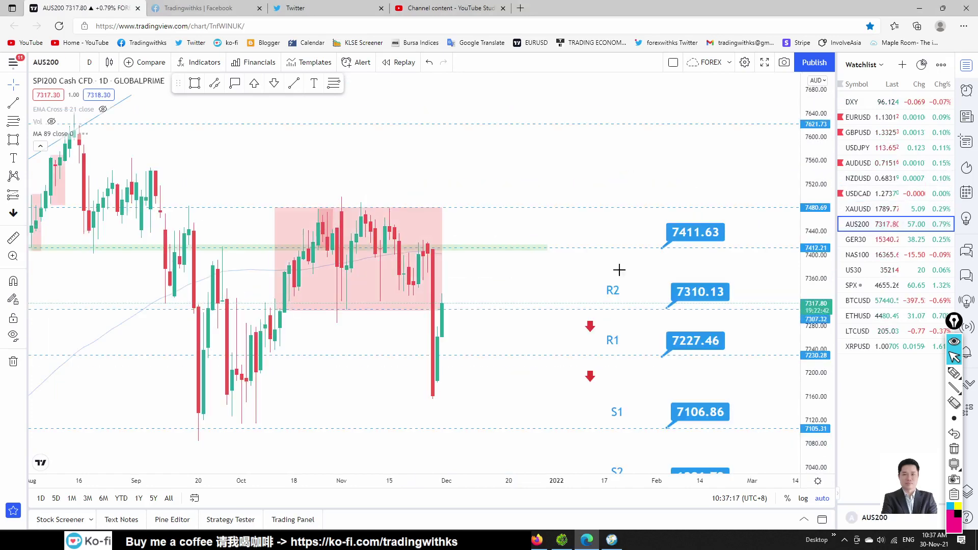
drag(546, 262, 592, 242)
scroll(592, 241, down, 2)
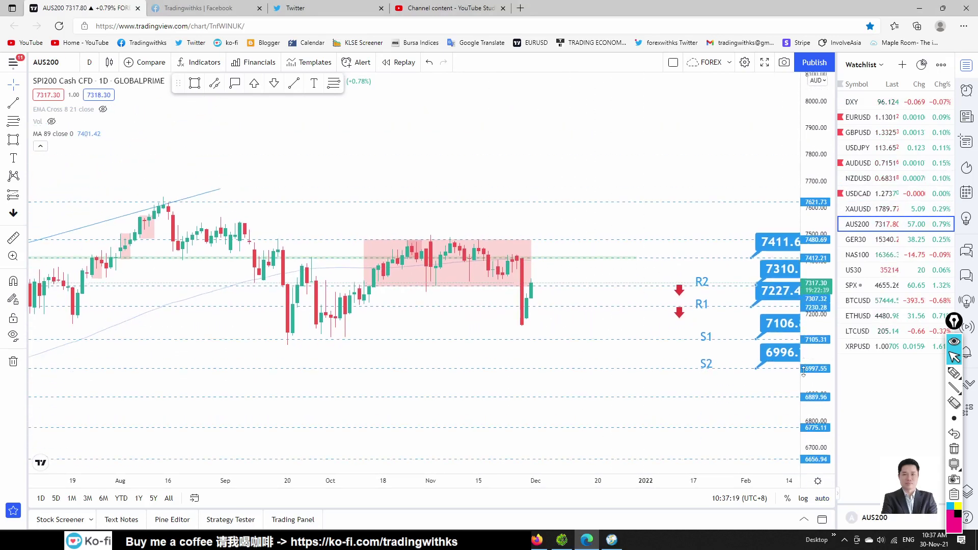
scroll(618, 163, down, 2)
right_click(631, 139)
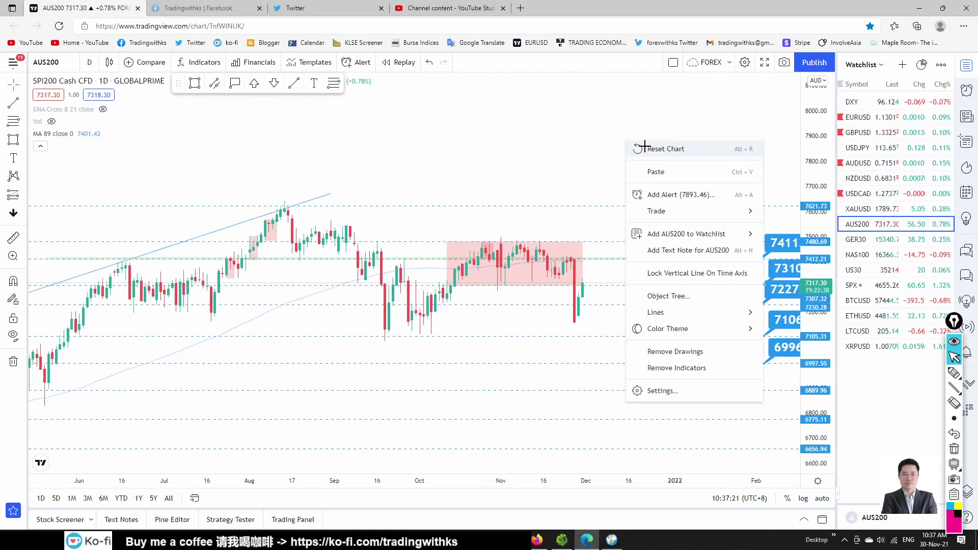
click(655, 146)
drag(605, 104, 414, 107)
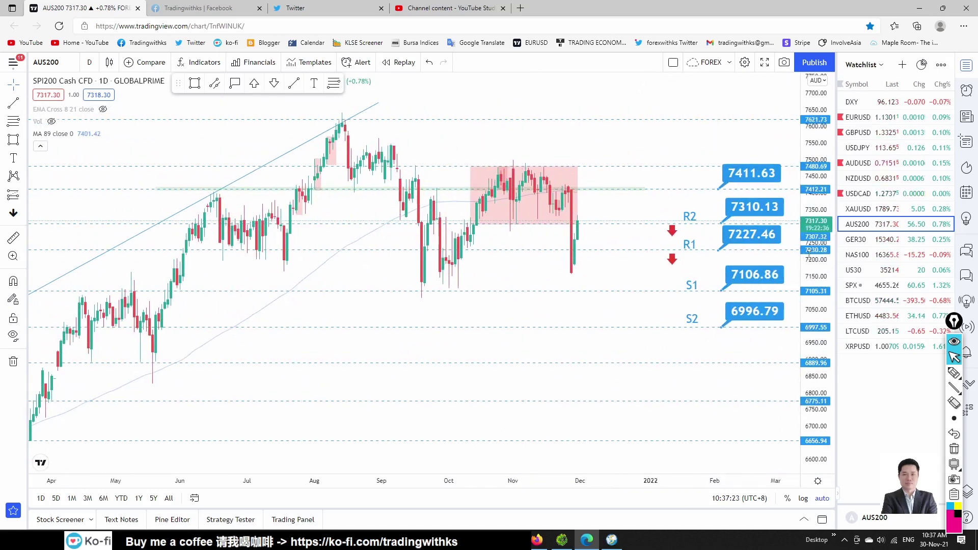
Extend the green zone's right edge out to the 7411.63 label
drag(583, 271, 564, 265)
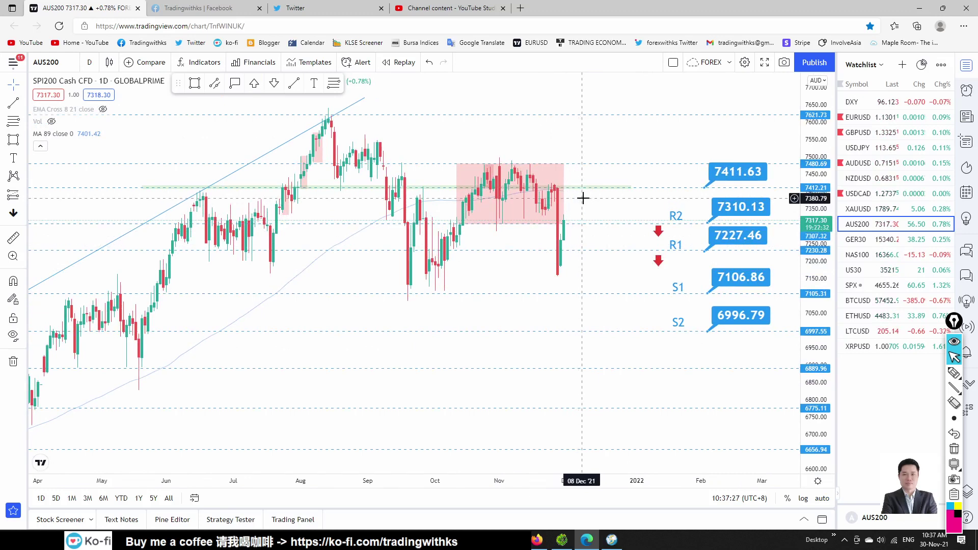
drag(631, 186, 704, 187)
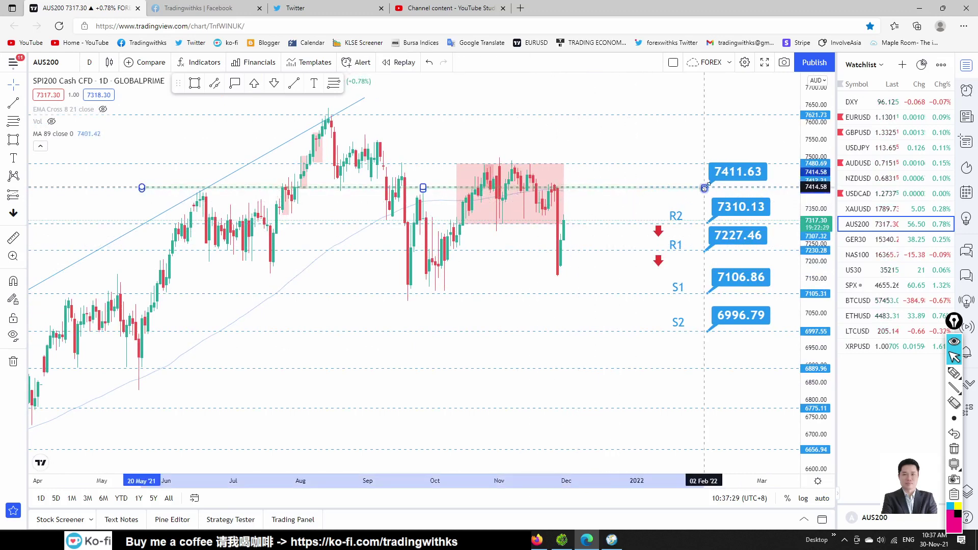
click(661, 153)
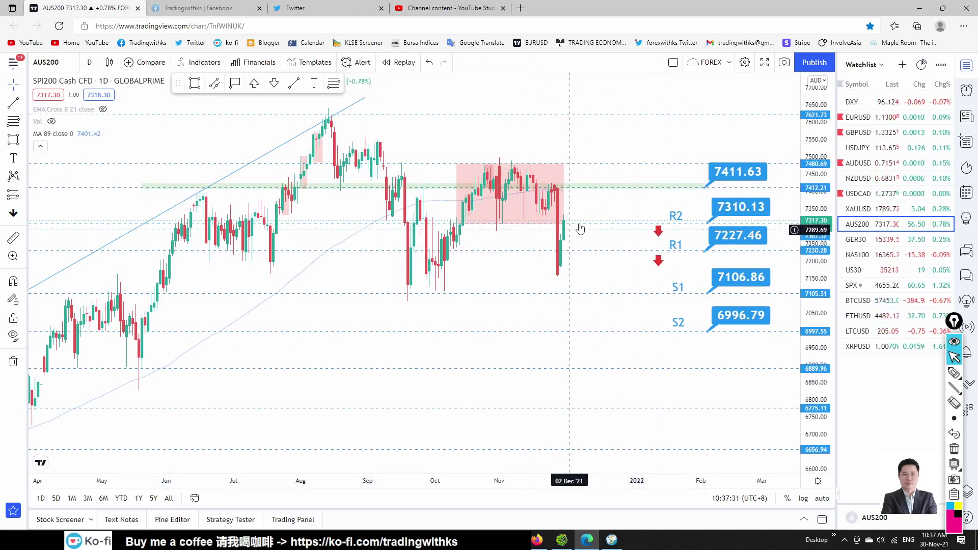
Open GER30 and zoom, pan and compress the price scale to show its support/resistance levels
click(882, 239)
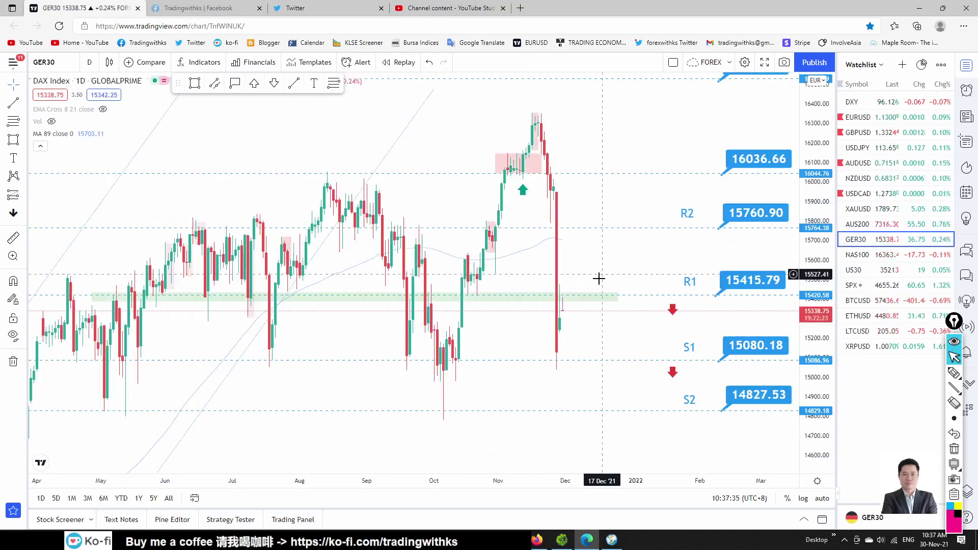
scroll(550, 328, up, 2)
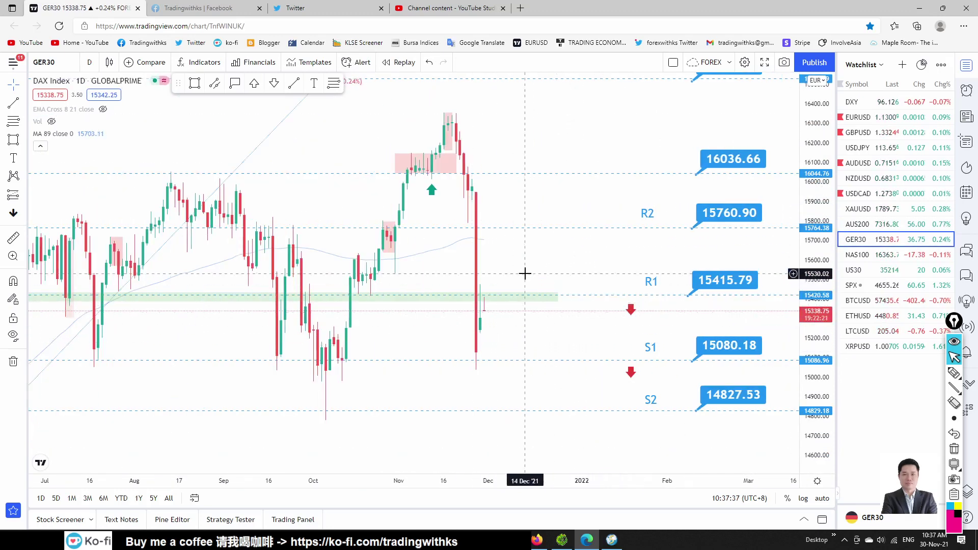
drag(524, 273, 614, 265)
drag(804, 261, 581, 306)
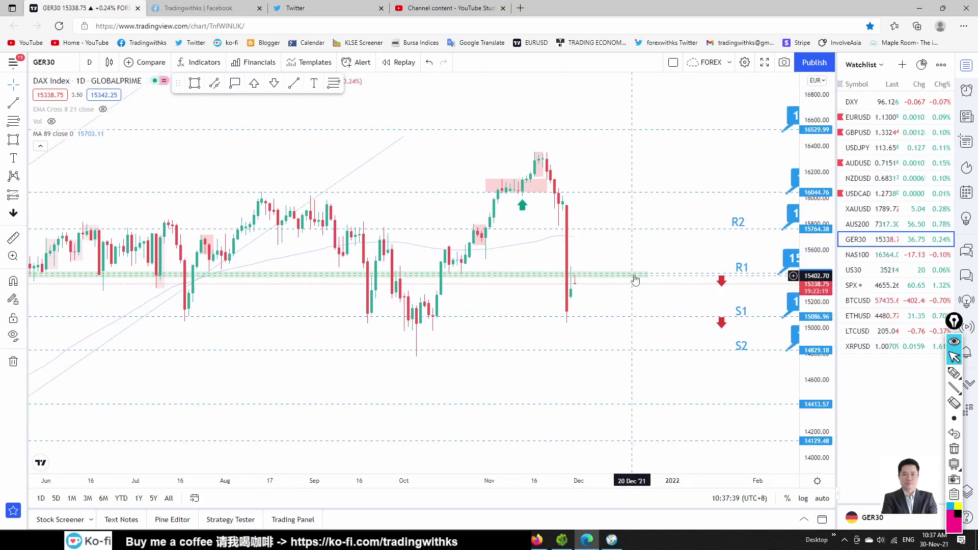
Inspect the green zone near 15400, then move on to the NAS100 chart
click(574, 276)
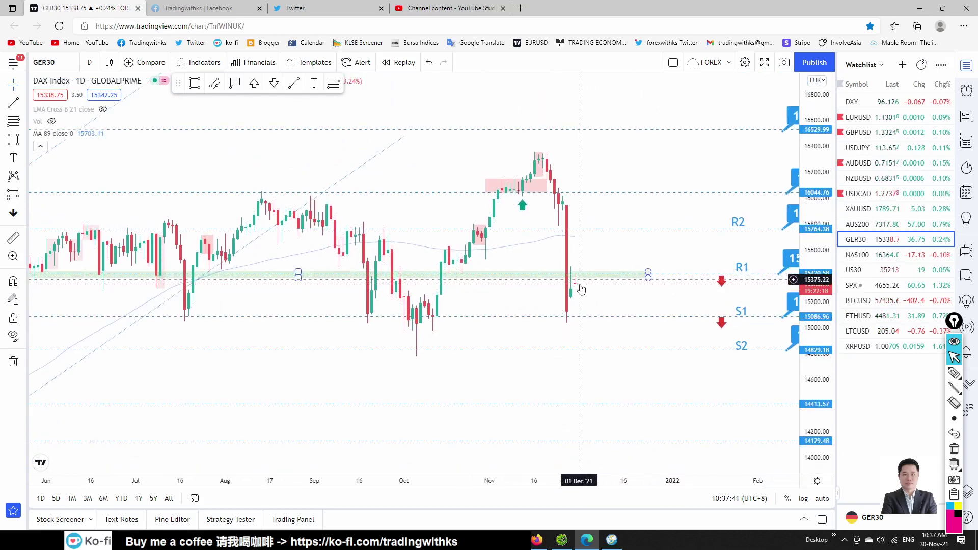
click(604, 257)
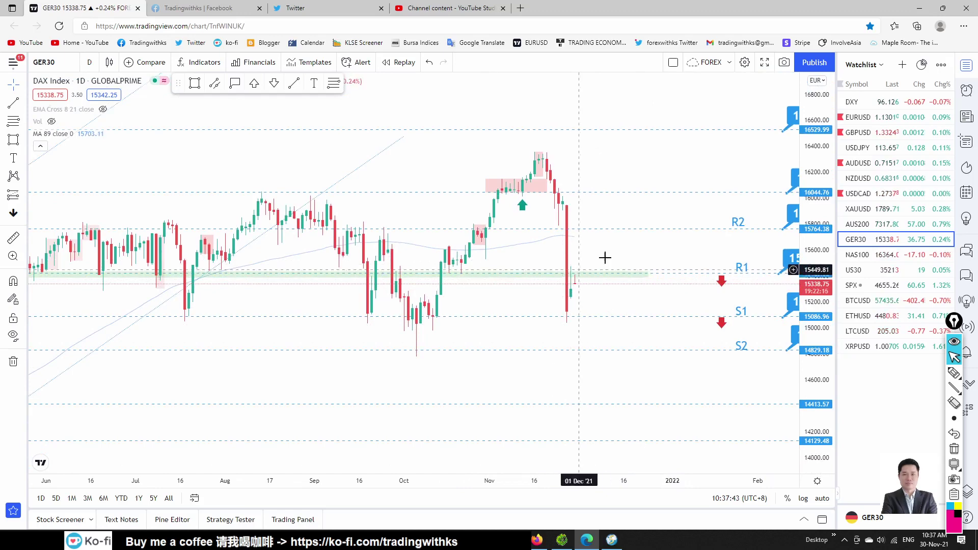
drag(640, 175, 660, 173)
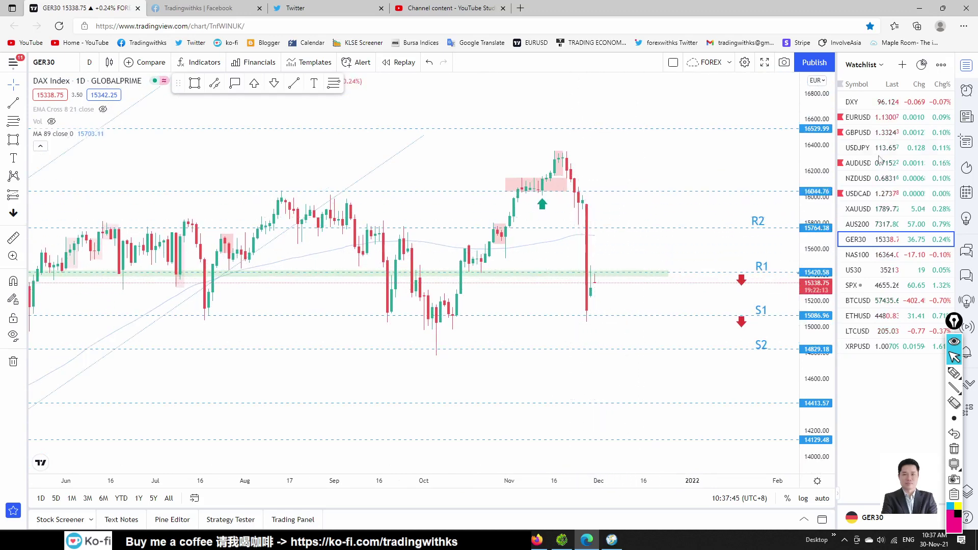
click(861, 255)
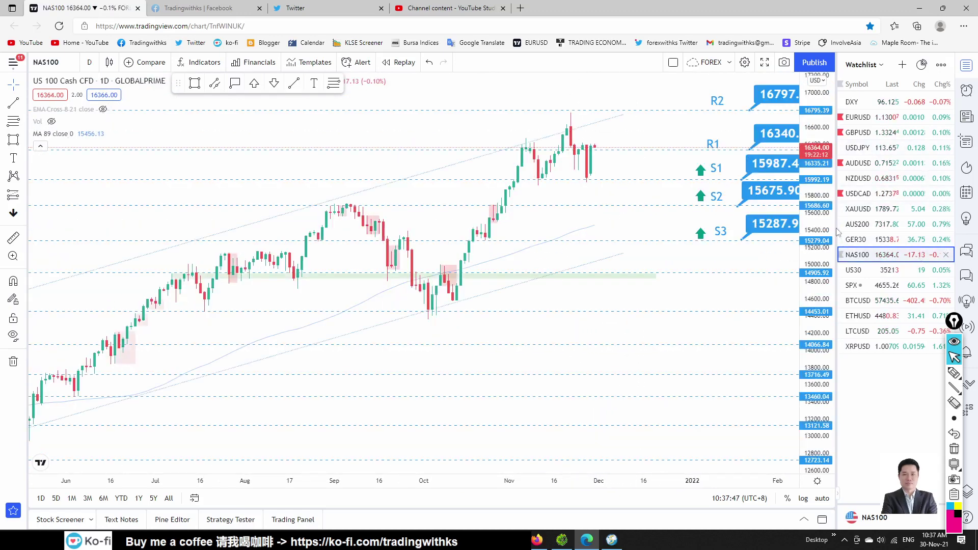
Pan NAS100 to the Oct–Dec candles and draw a green box over the latest candles back to 25 Nov
drag(627, 137, 602, 190)
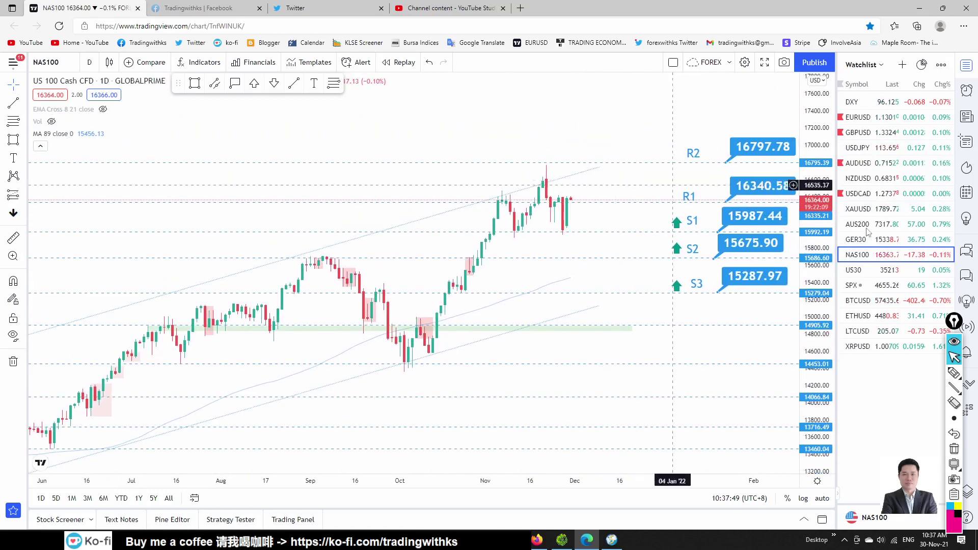
scroll(492, 132, up, 5)
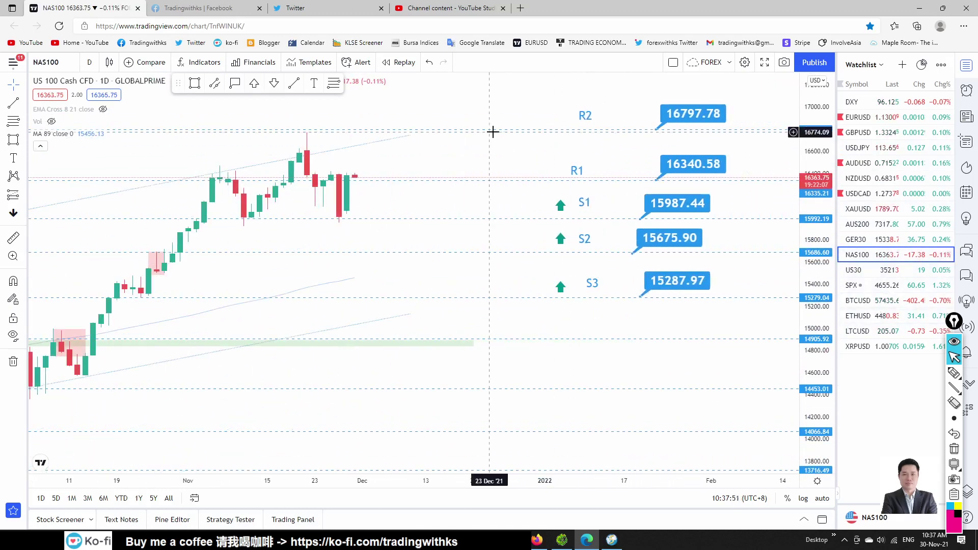
drag(494, 156, 537, 185)
scroll(343, 220, up, 3)
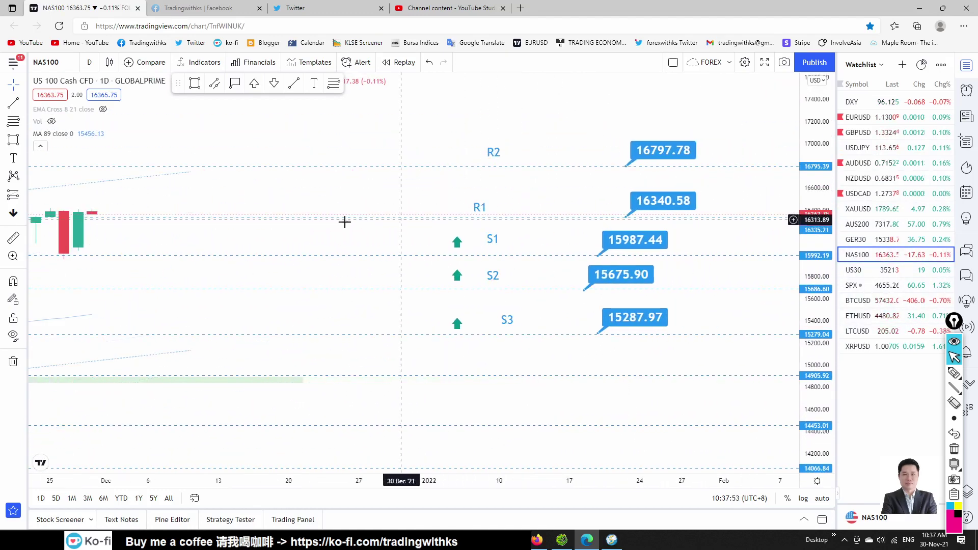
drag(289, 236, 686, 275)
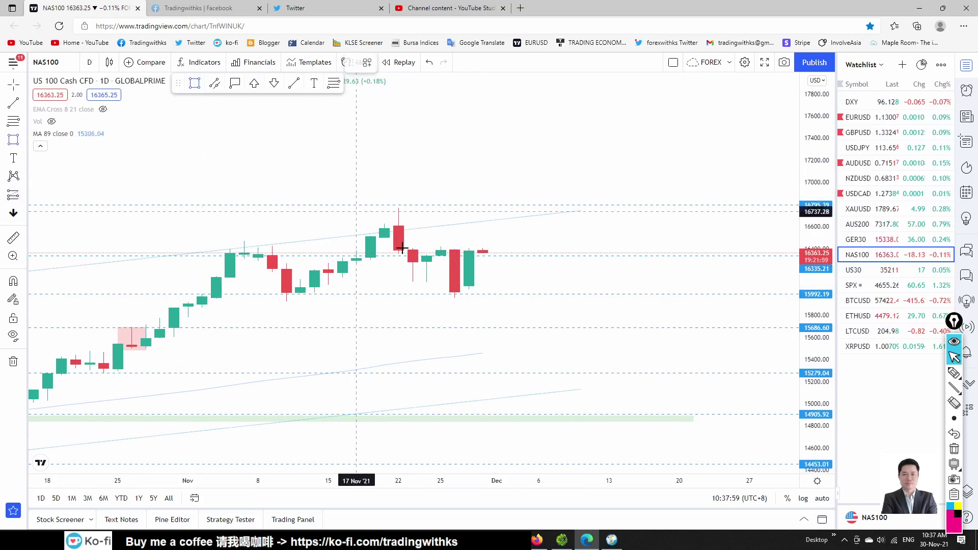
mouse_move(451, 249)
mouse_down()
mouse_move(537, 286)
mouse_move(526, 297)
mouse_up()
mouse_move(454, 250)
mouse_down()
mouse_move(441, 249)
mouse_move(455, 249)
mouse_up()
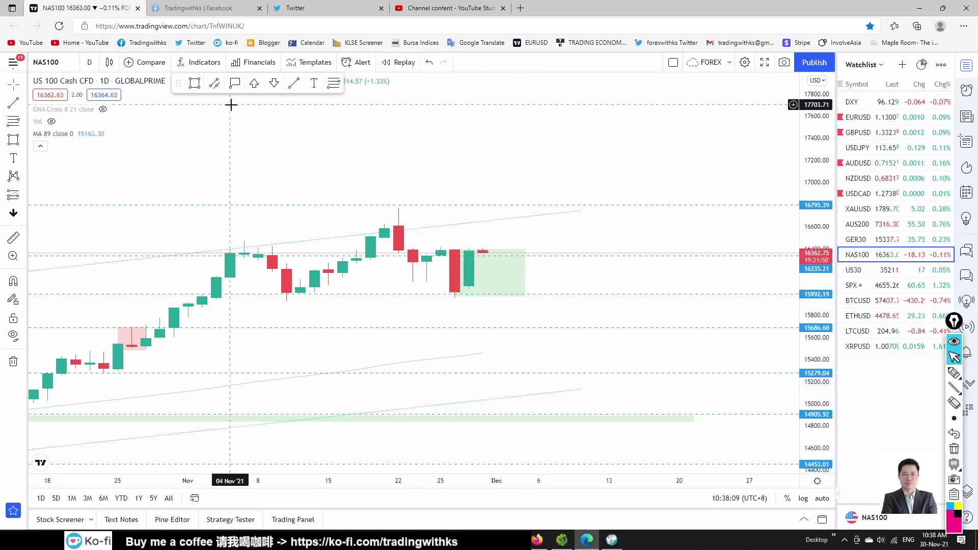
Switch NAS100 to 4-hour candles and delete the green rectangle
click(91, 62)
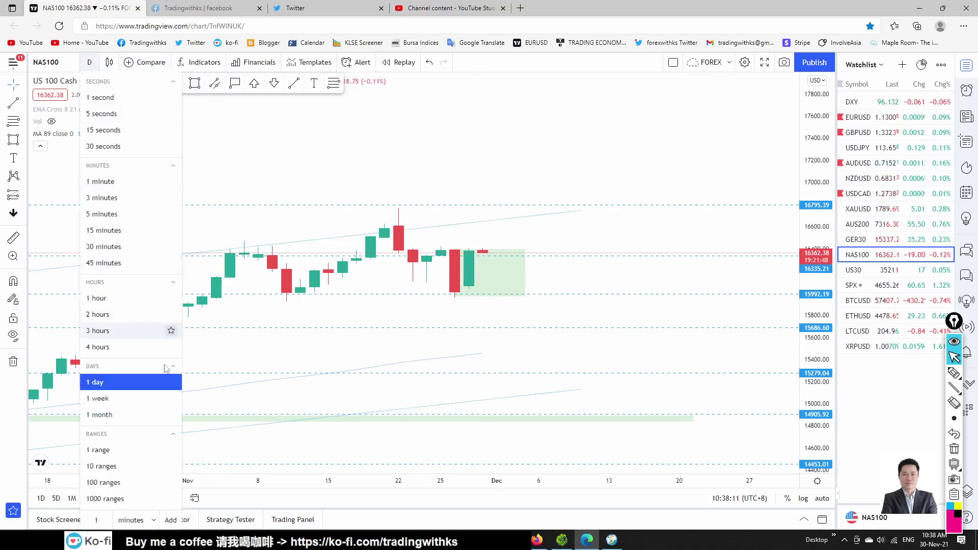
click(142, 347)
scroll(559, 351, down, 8)
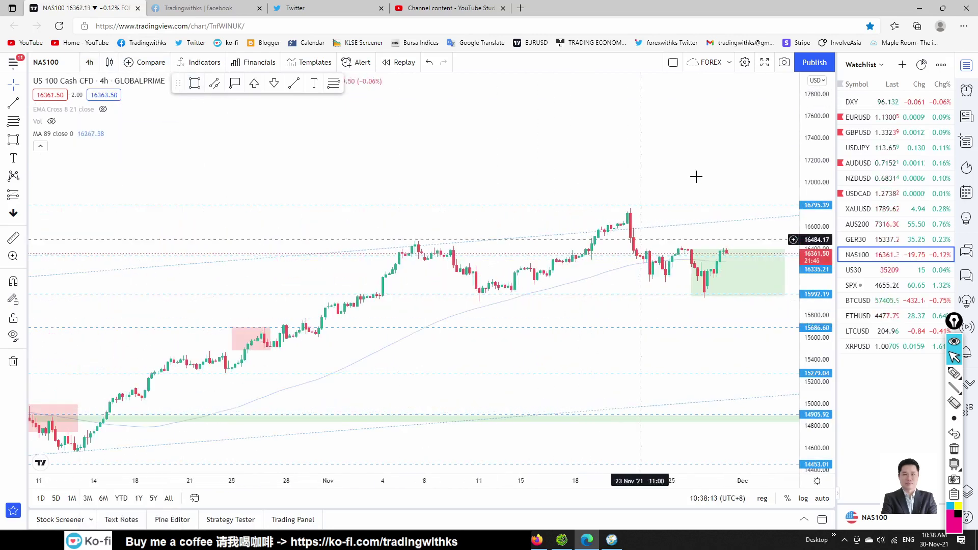
drag(591, 194, 449, 206)
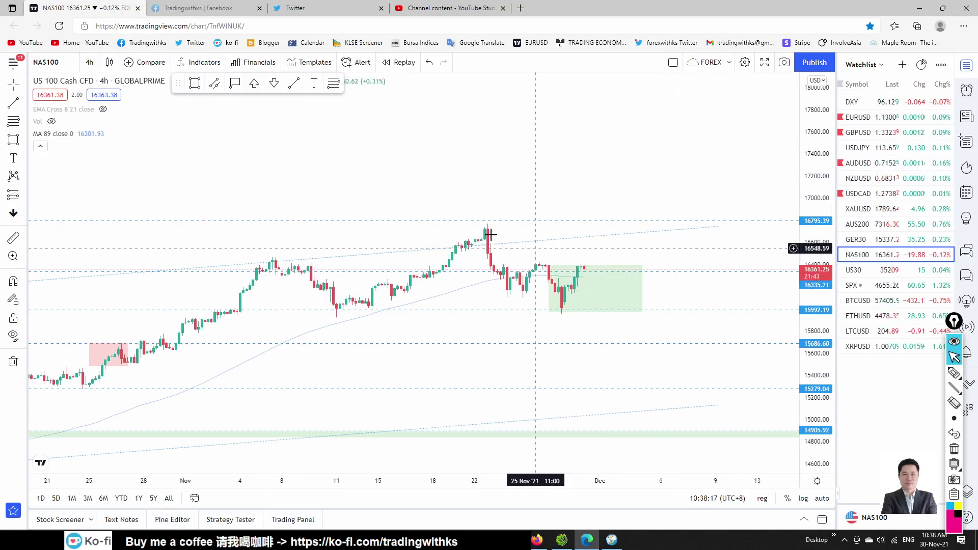
click(643, 266)
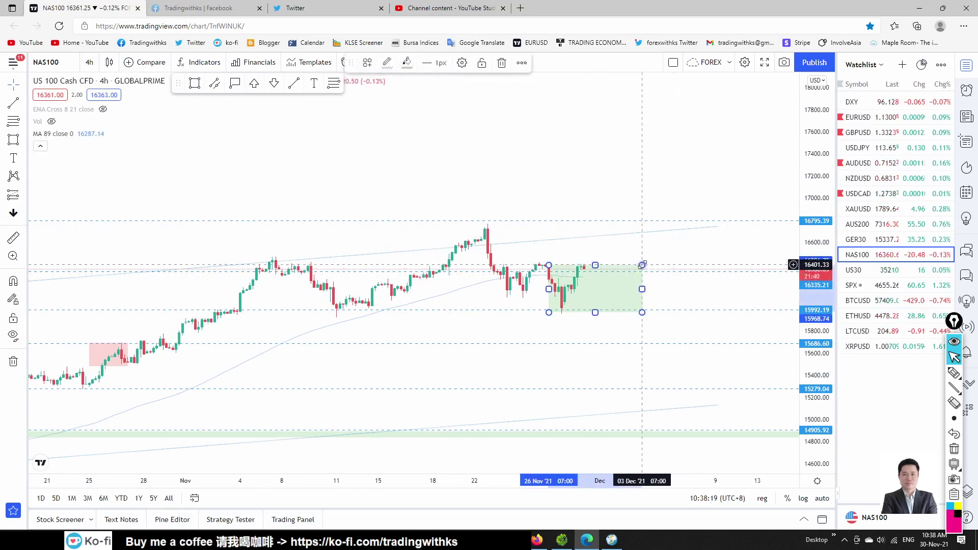
key(Delete)
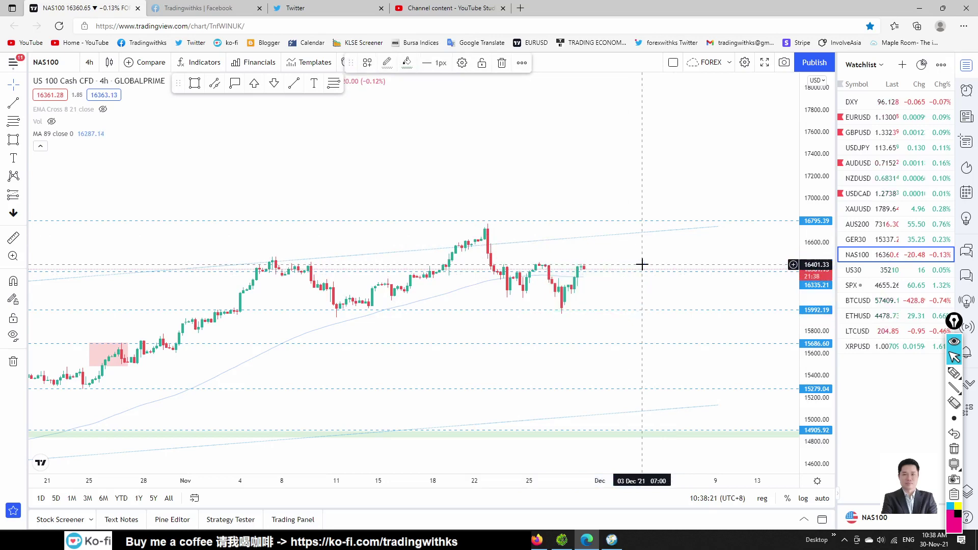
Return to daily candles and extend the price channel further to the right
click(89, 62)
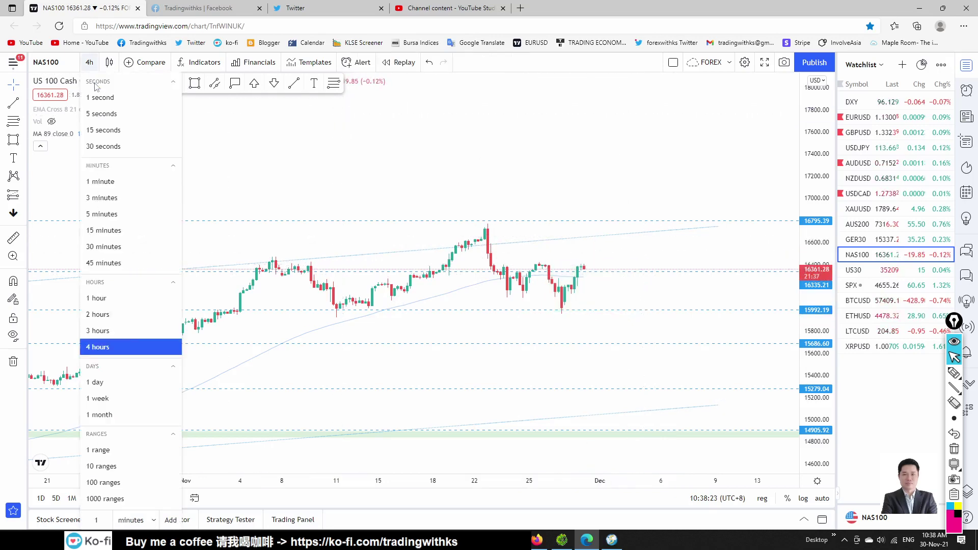
click(118, 386)
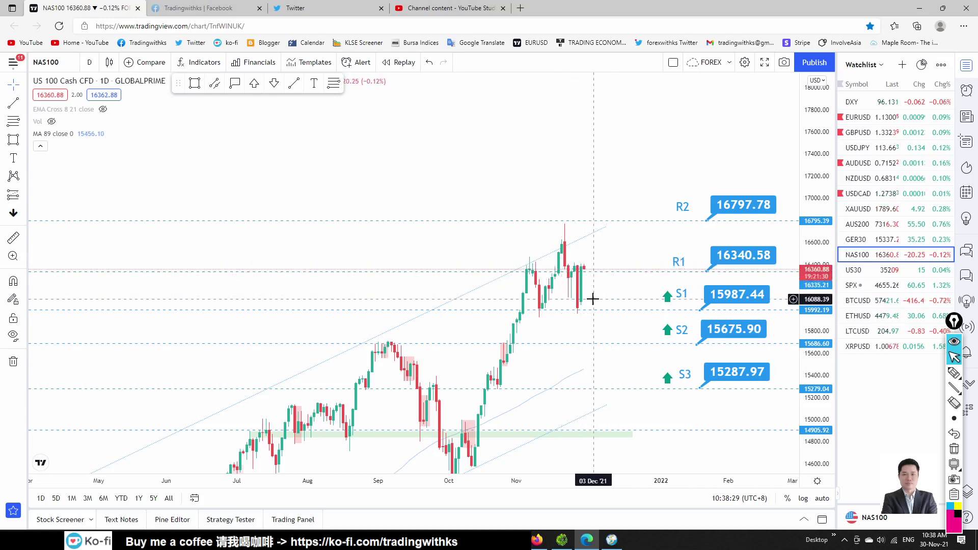
scroll(593, 299, up, 2)
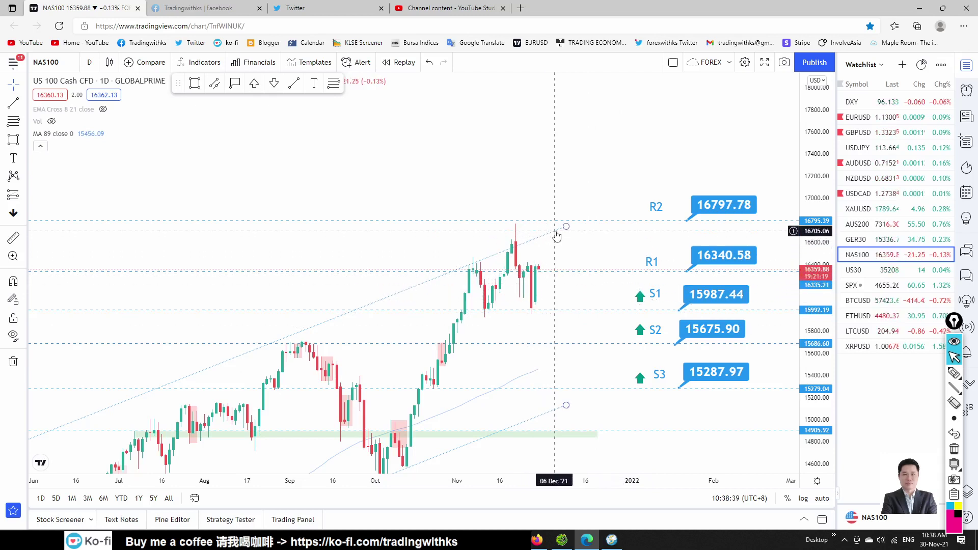
drag(565, 227, 574, 218)
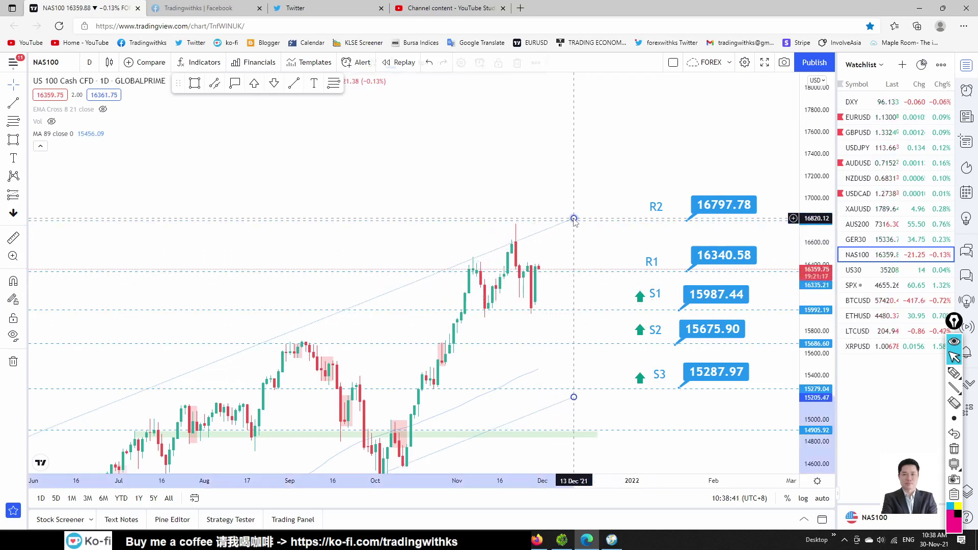
click(613, 255)
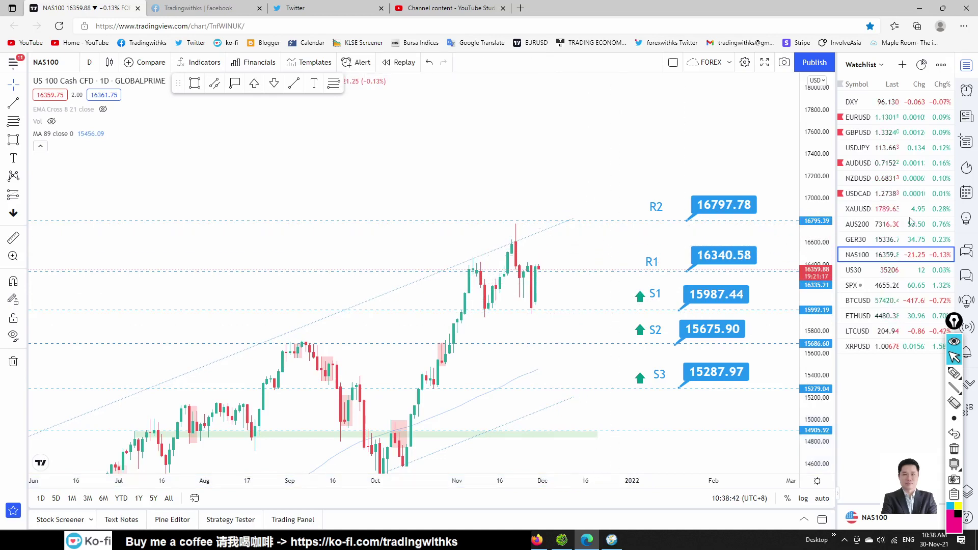
click(892, 272)
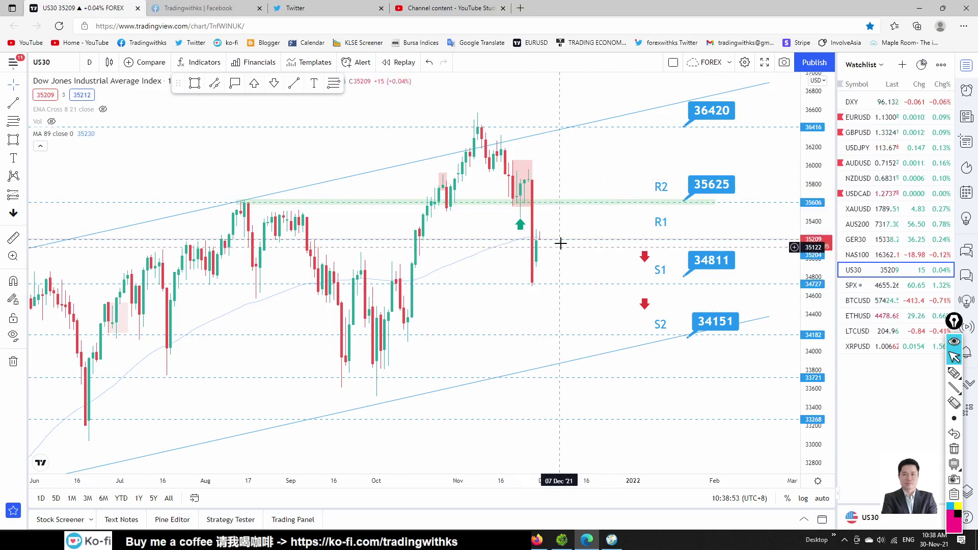
Load the S&P 500 (SPX) daily chart from the watchlist, then return to Firefox
click(886, 288)
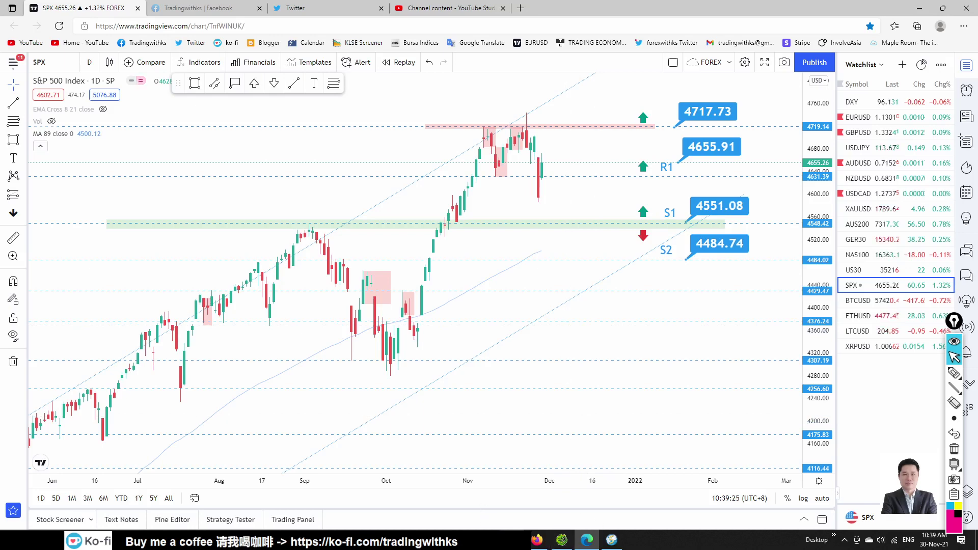
click(537, 540)
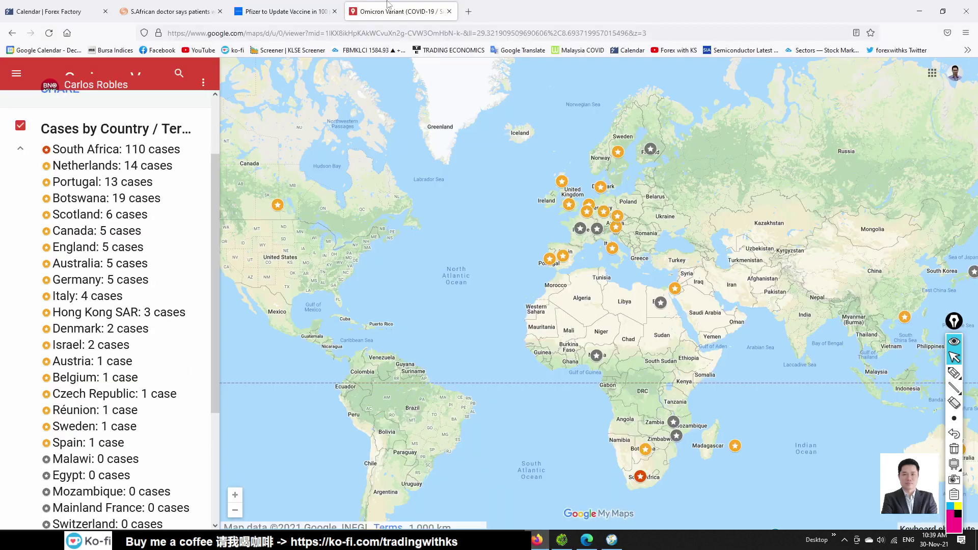
Open the Forex with KS YouTube channel from its bookmark in a new Firefox tab
click(469, 12)
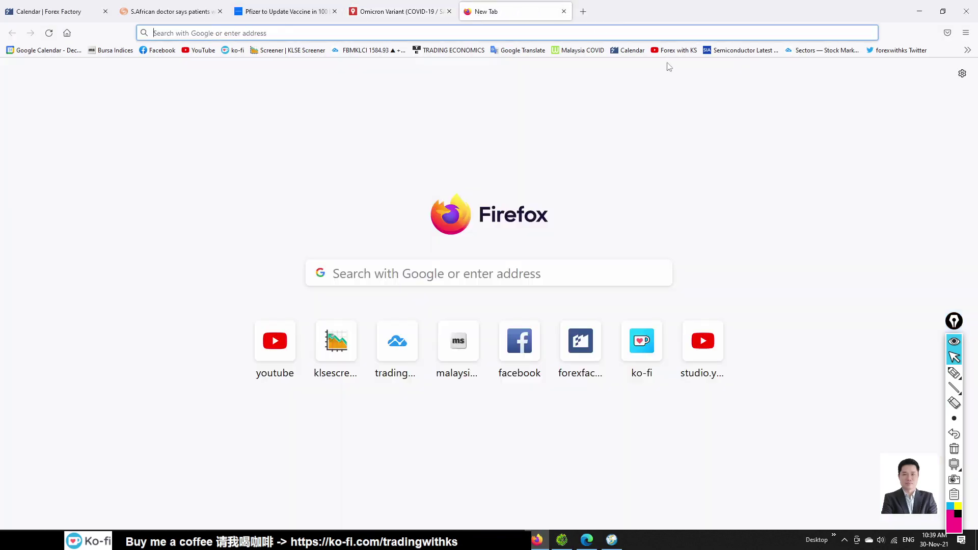
click(675, 50)
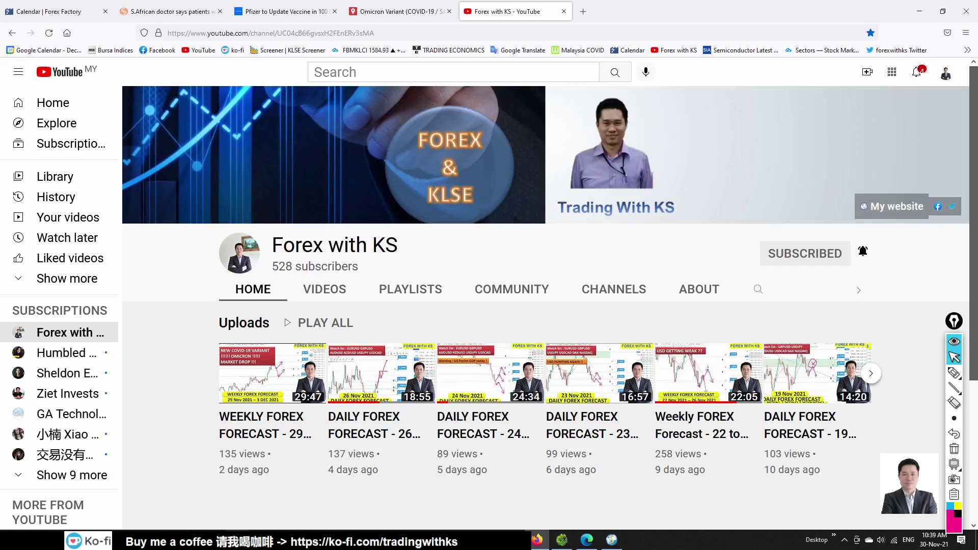
key(alt+Tab)
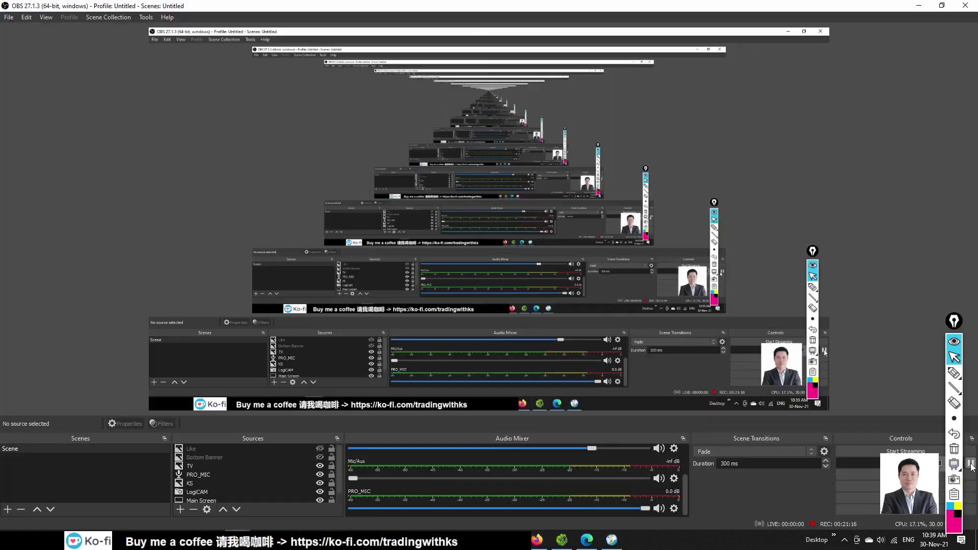
Circle the Crypto with KS channel name with a magenta freehand annotation
click(919, 6)
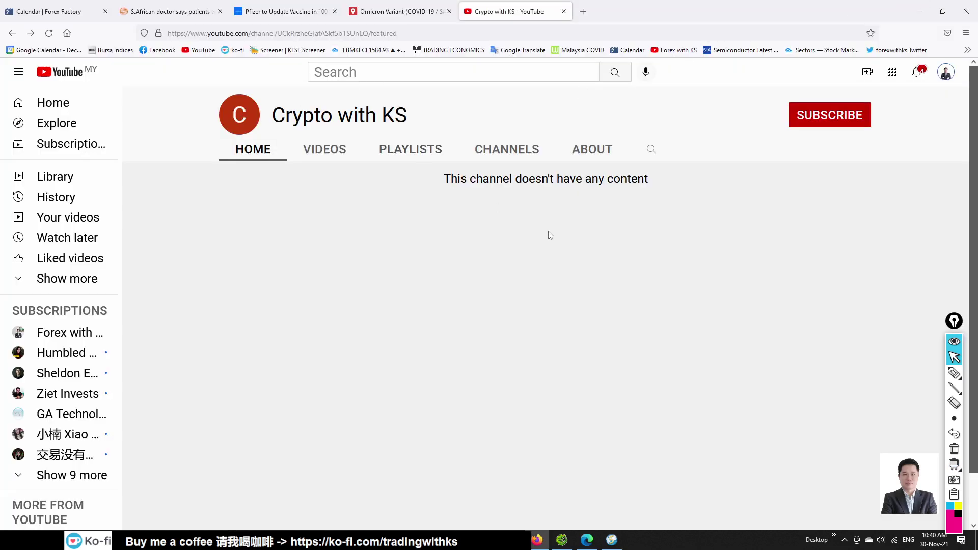
click(954, 373)
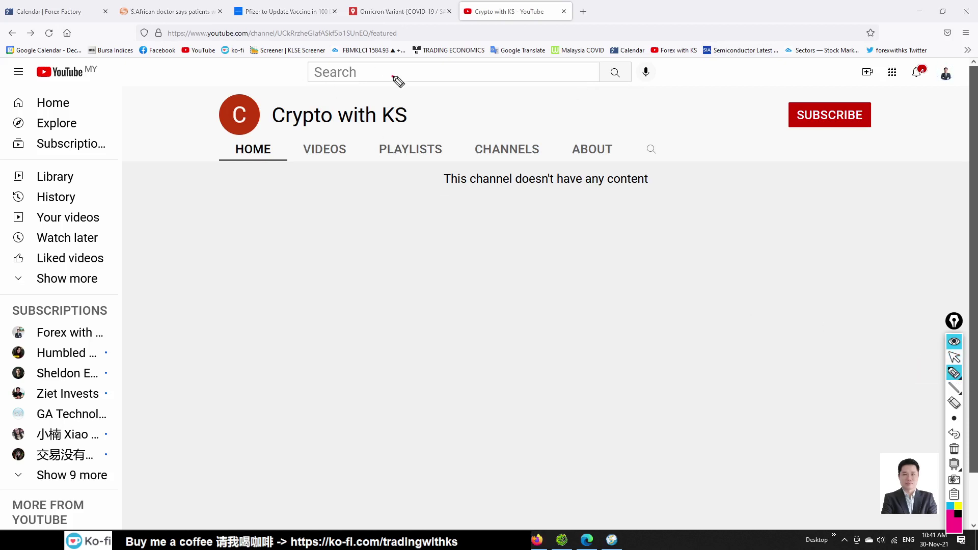
mouse_move(393, 77)
mouse_down()
mouse_move(205, 118)
mouse_move(433, 147)
mouse_move(378, 77)
mouse_up()
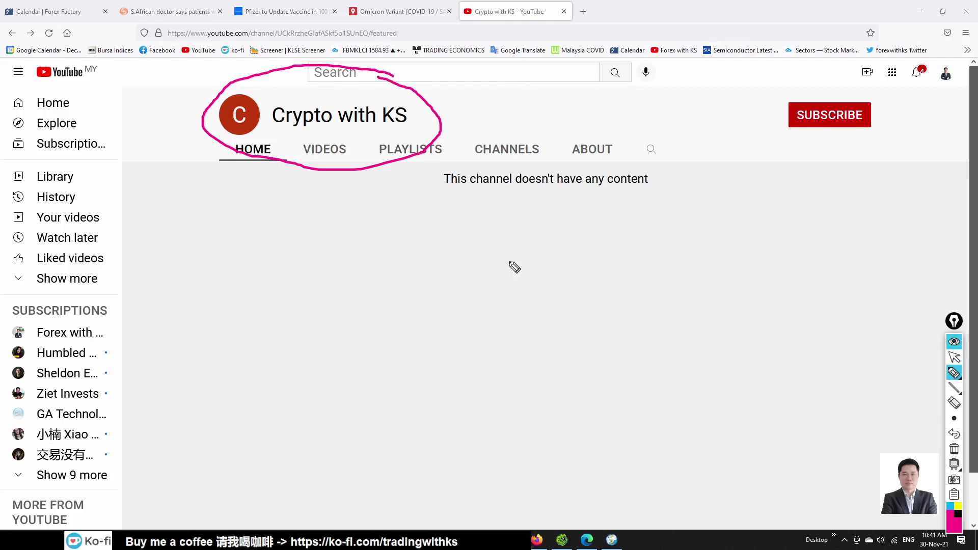
click(954, 357)
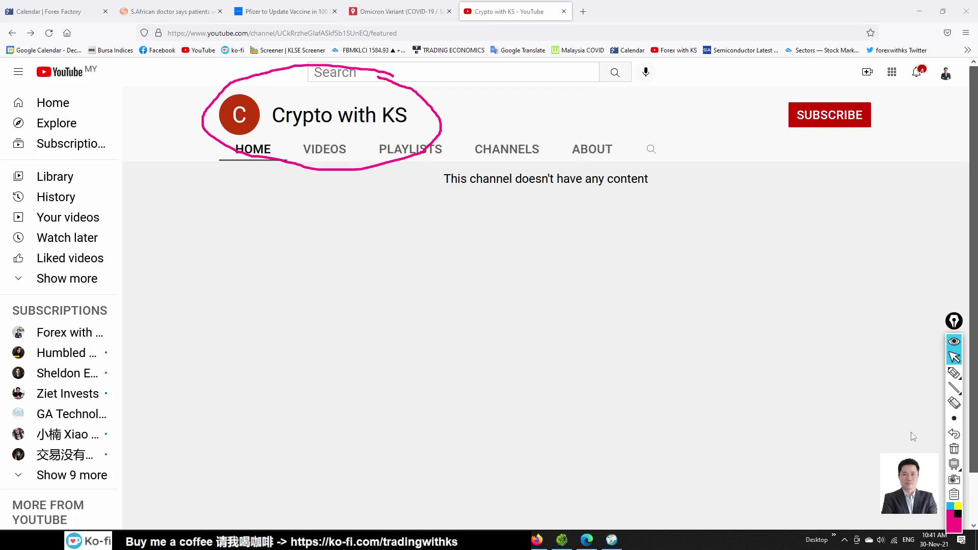
Clear the annotation, close the Crypto with KS tab, and bring up the TradingView S&P 500 daily chart
click(954, 448)
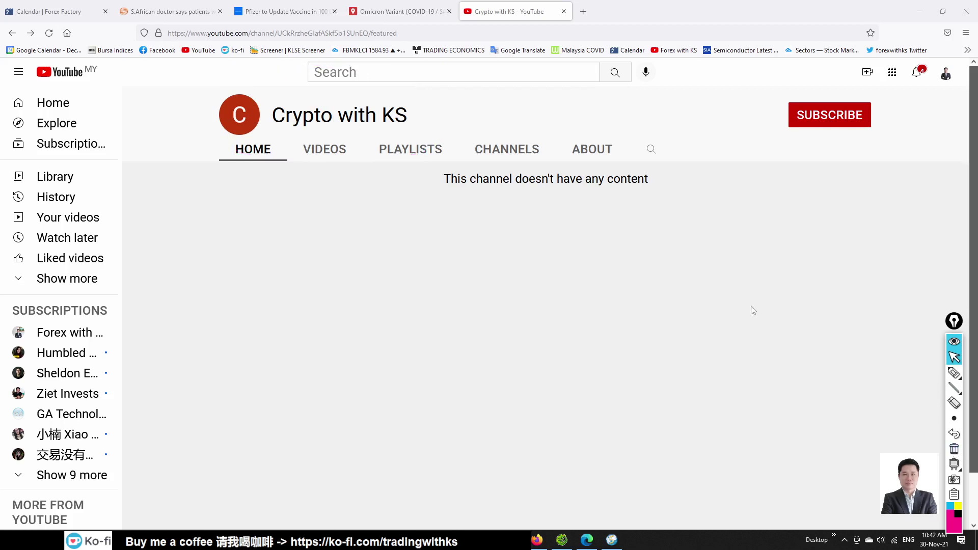
click(564, 11)
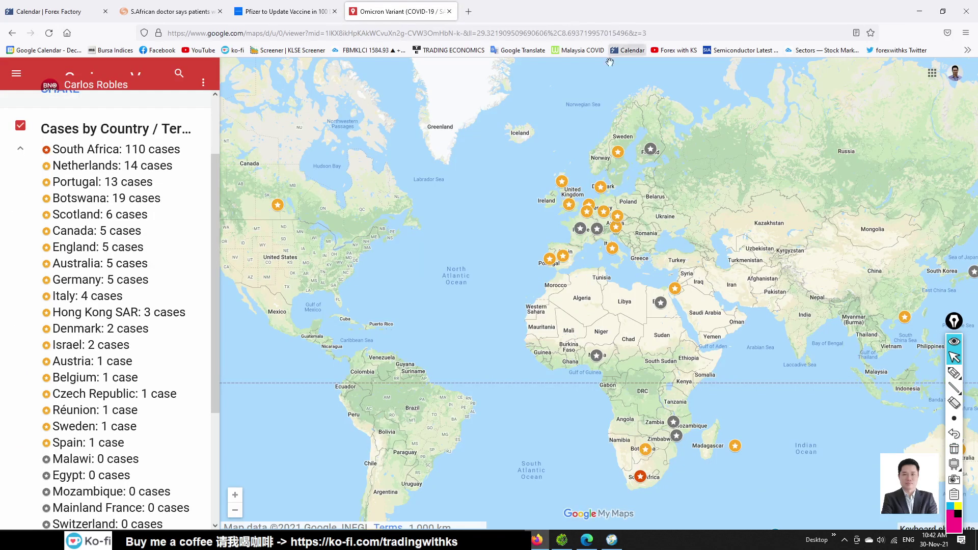
click(919, 11)
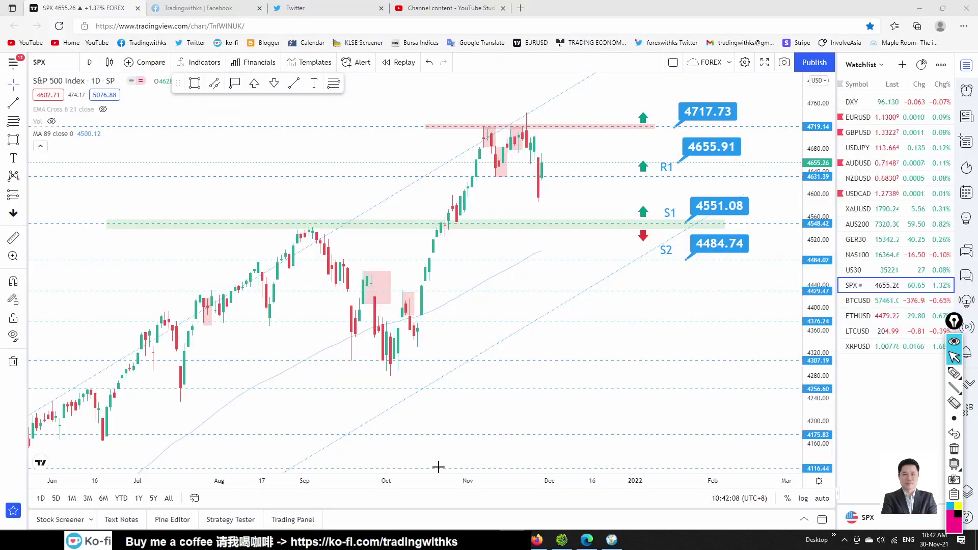